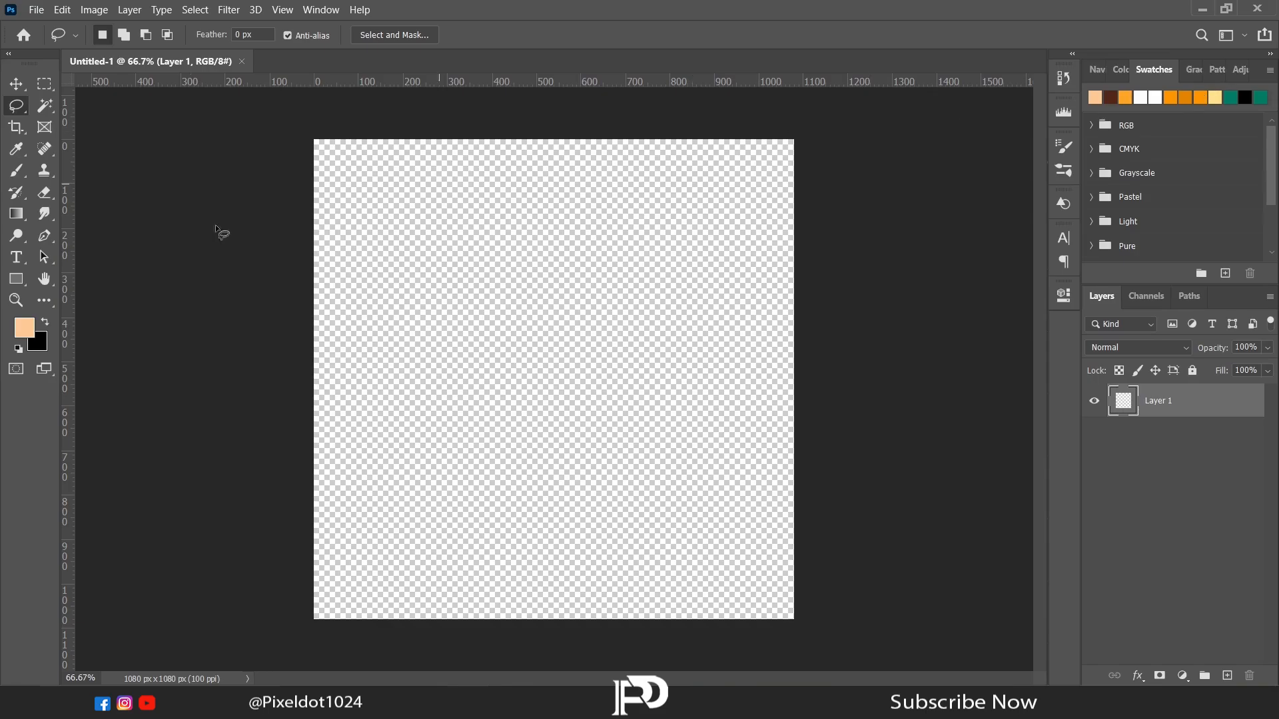
- Fill the empty Layer 1 with the light peach foreground colour ffca96
{"action": "left_click", "coordinate": [24, 333]}
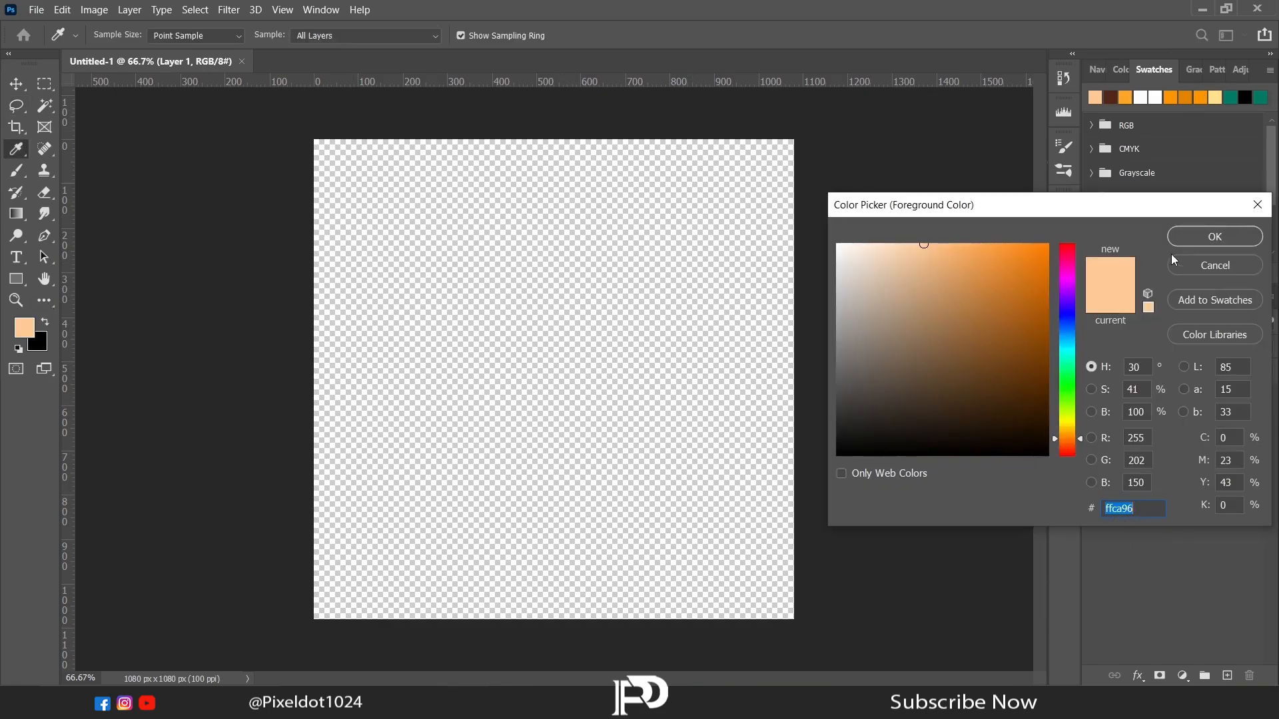
{"action": "left_click", "coordinate": [1178, 238]}
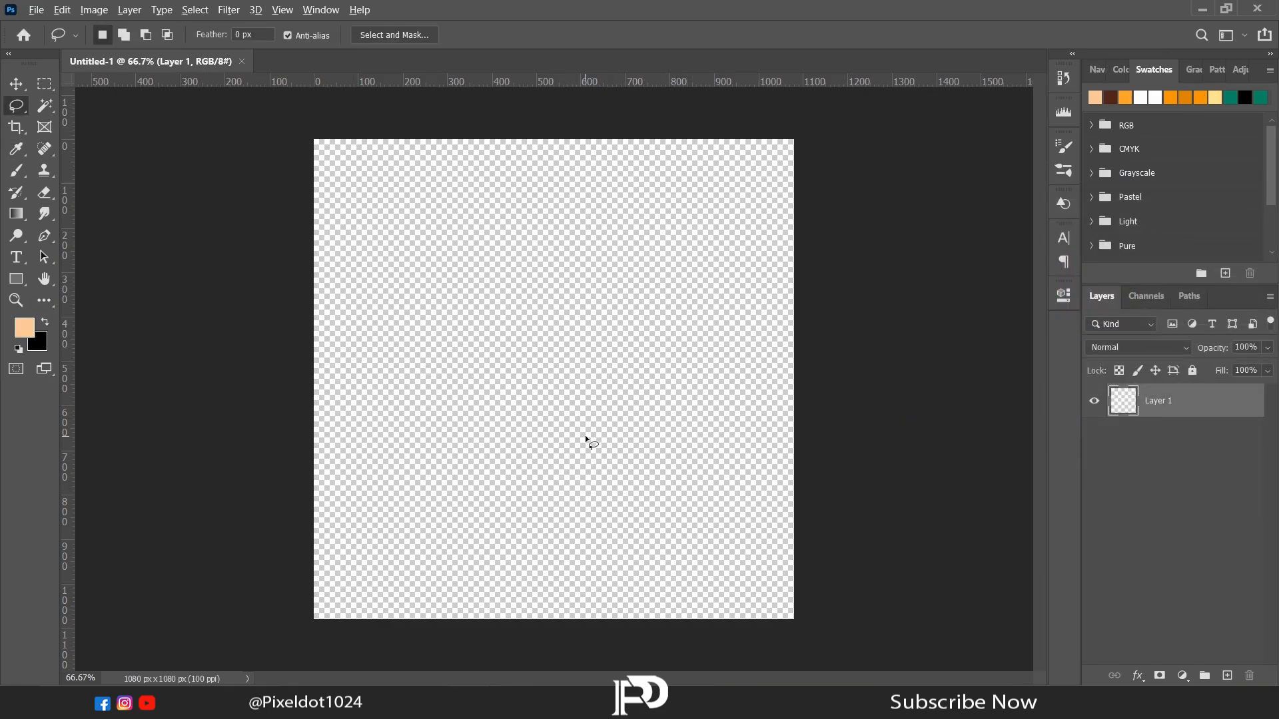
{"action": "key", "text": "alt+BackSpace"}
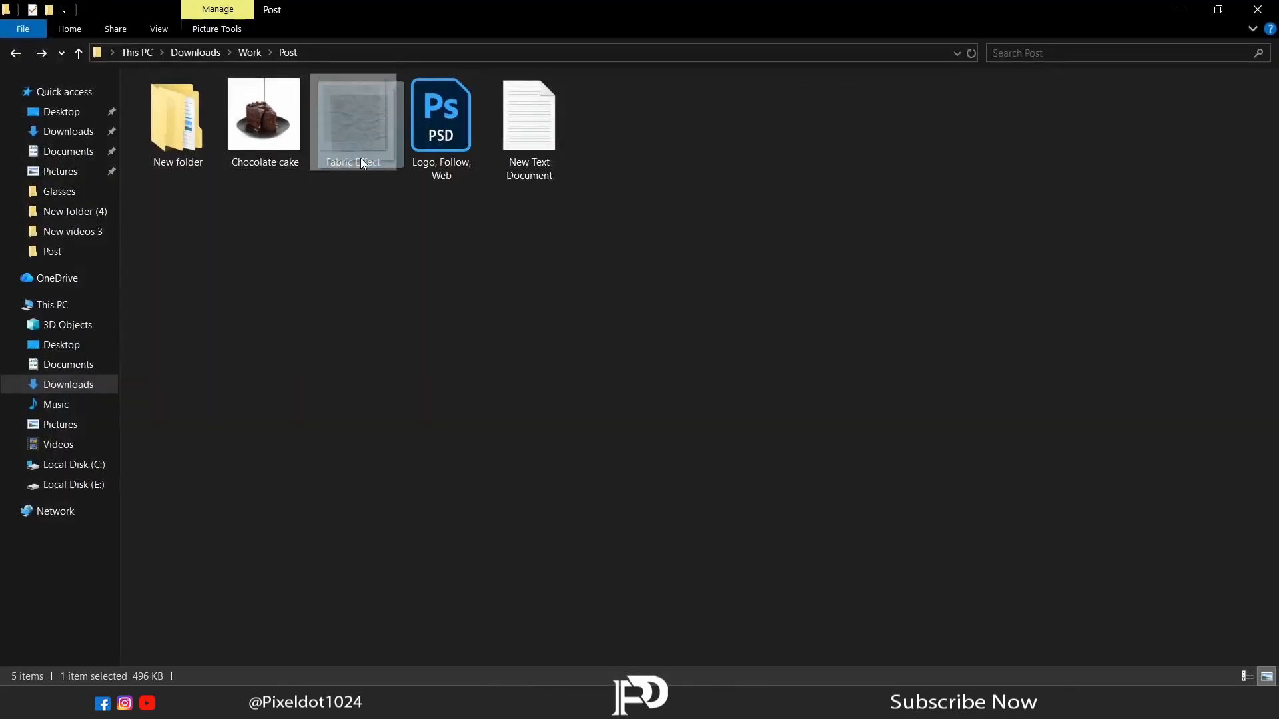
- Place the Fabric Effect image over the peach background, enlarge it past the canvas edges and set its opacity to 34%
{"action": "left_click_drag", "start_coordinate": [361, 163], "coordinate": [433, 317]}
{"action": "key", "text": "Return"}
{"action": "right_click", "coordinate": [474, 269]}
{"action": "left_click", "coordinate": [506, 494]}
{"action": "left_click_drag", "start_coordinate": [713, 559], "coordinate": [861, 669]}
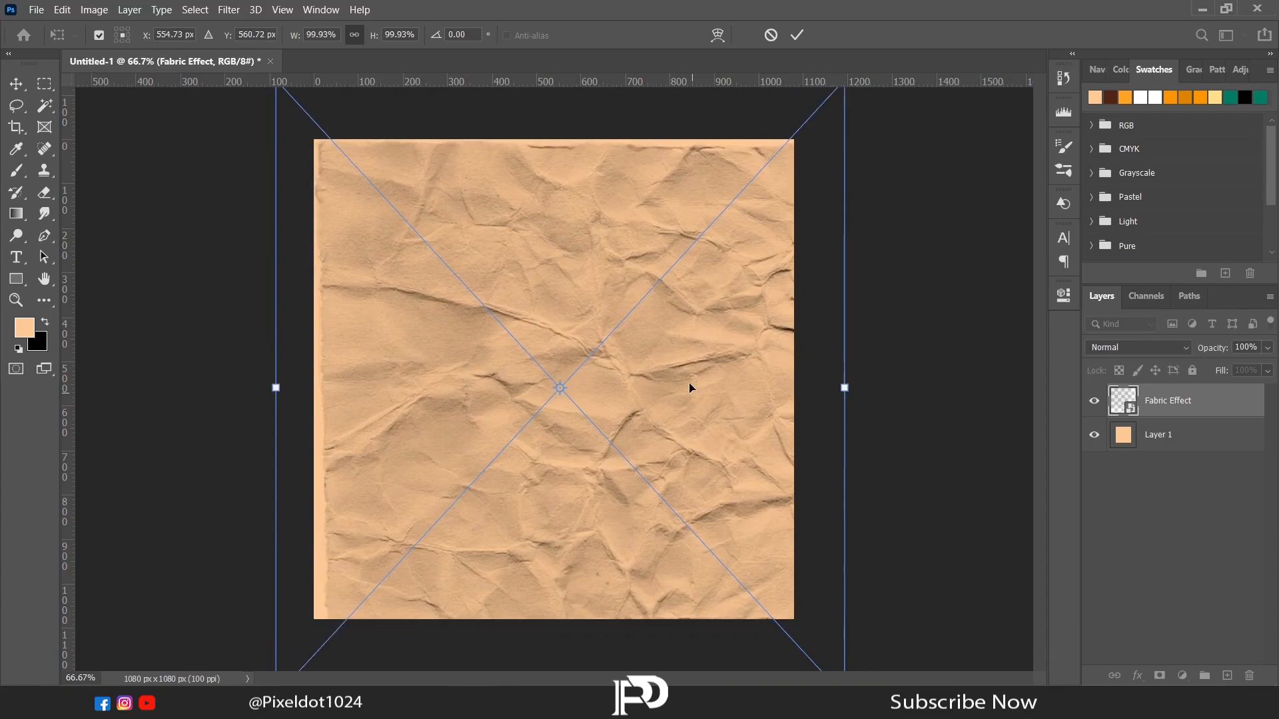
{"action": "key", "text": "Return"}
{"action": "key", "text": "l"}
{"action": "left_click_drag", "start_coordinate": [1269, 359], "coordinate": [1217, 377]}
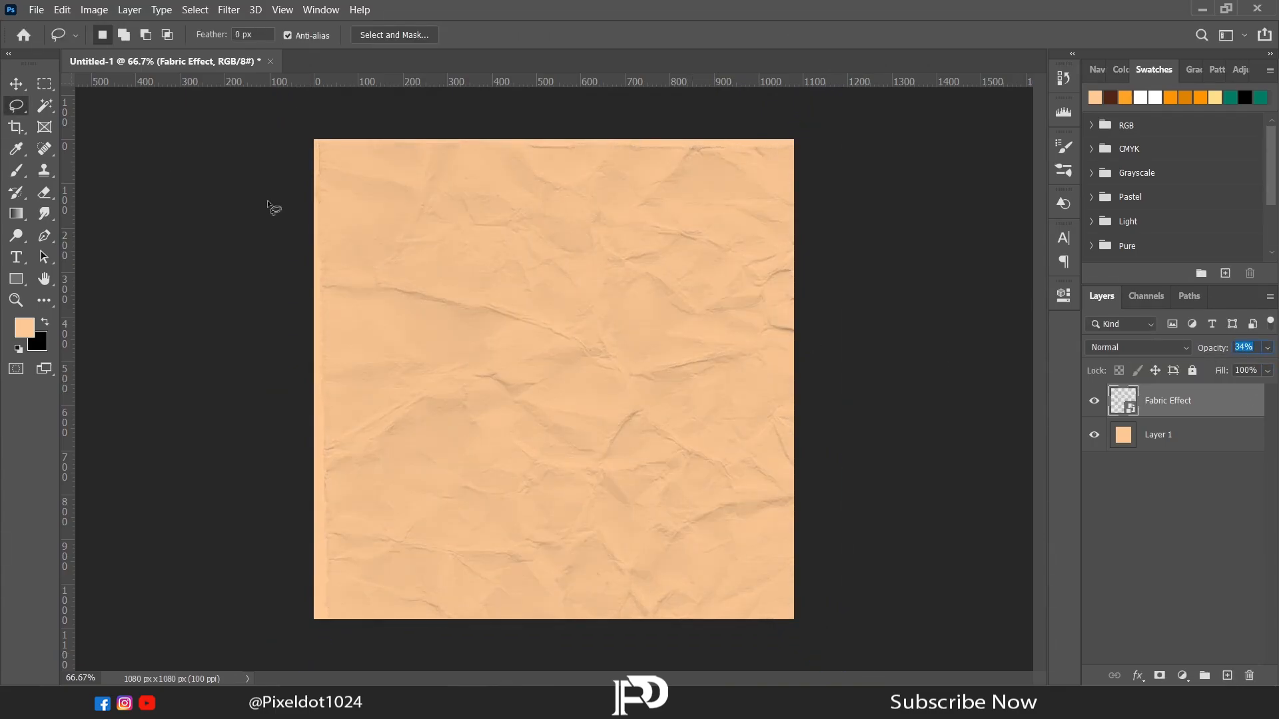
- Fill a full-height rectangular selection about 385 px wide, left of the canvas centre, with orange on a new layer
{"action": "key", "text": "m"}
{"action": "left_click_drag", "start_coordinate": [367, 127], "coordinate": [538, 636]}
{"action": "left_click", "coordinate": [1125, 98]}
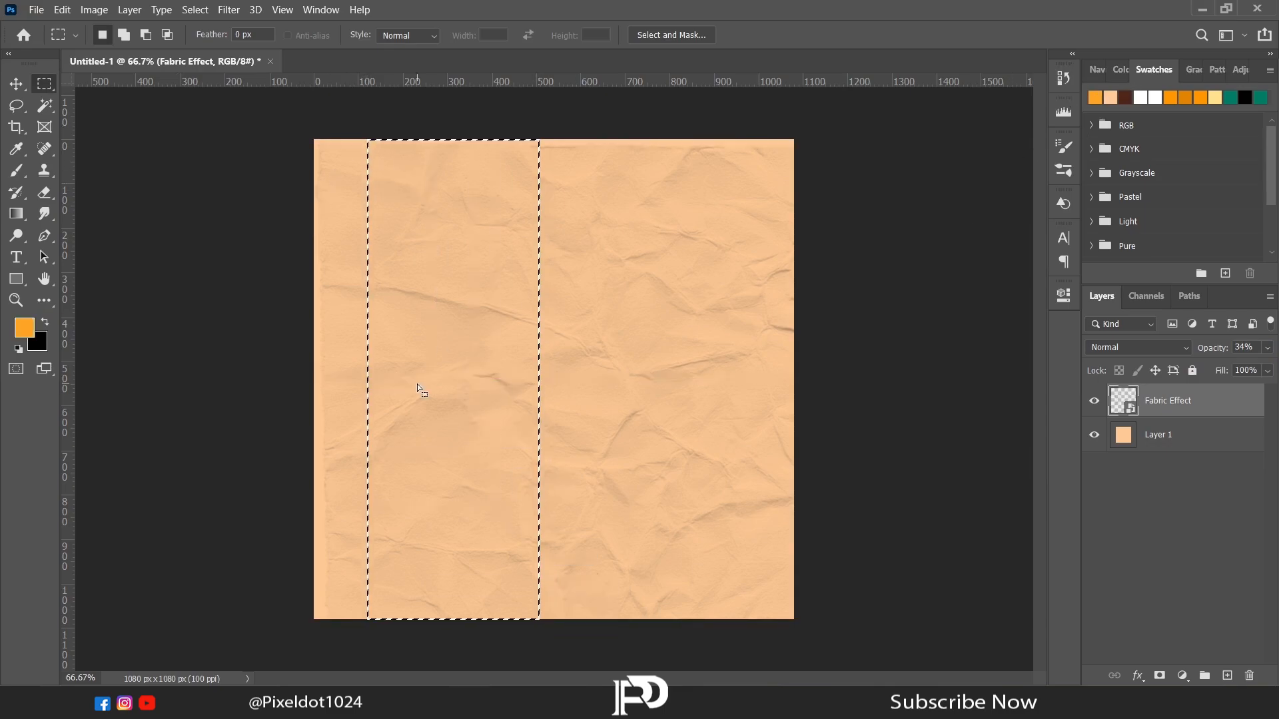
{"action": "left_click", "coordinate": [1226, 676]}
{"action": "key", "text": "alt+BackSpace"}
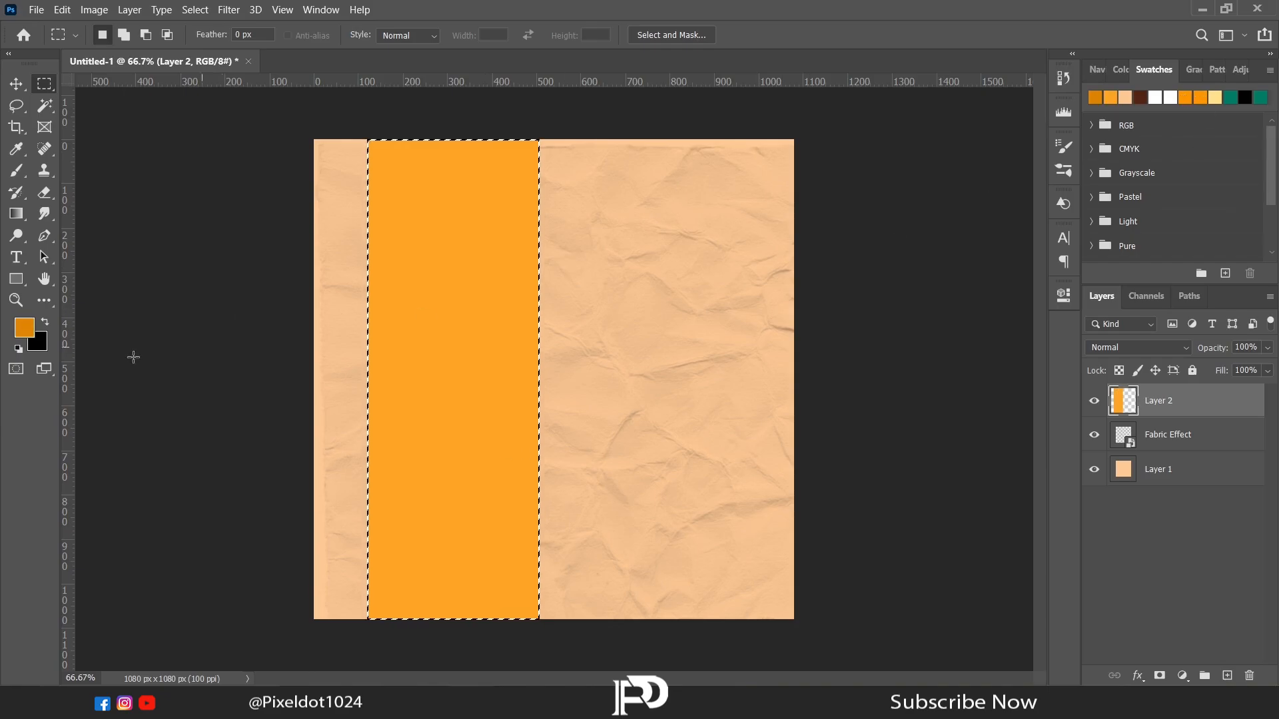
- Refill the selected strip with the darker orange e08401 and deselect it
{"action": "key", "text": "i"}
{"action": "left_click", "coordinate": [24, 327]}
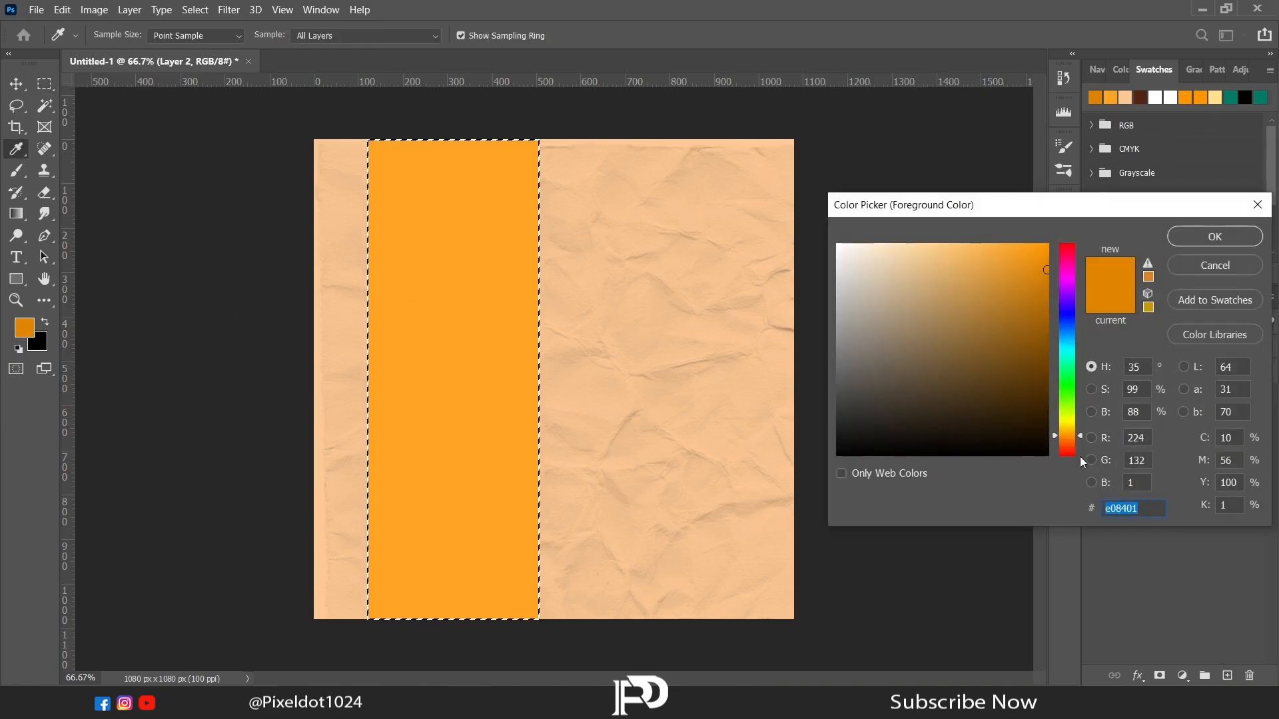
{"action": "left_click", "coordinate": [1198, 238]}
{"action": "key", "text": "m"}
{"action": "key", "text": "alt+BackSpace"}
{"action": "key", "text": "ctrl+d"}
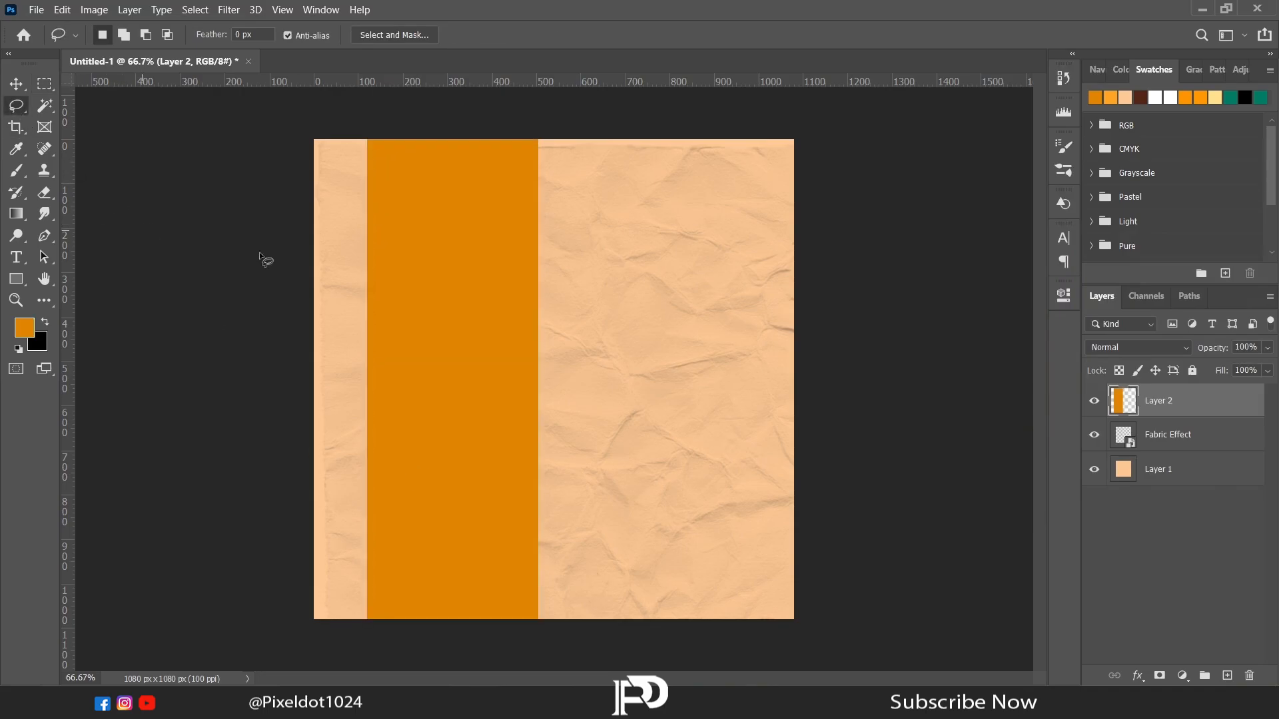
- Rotate and enlarge the orange strip into a diagonal band rising across the whole canvas, and move its layer beneath Fabric Effect
{"action": "key", "text": "ctrl+t"}
{"action": "left_click_drag", "start_coordinate": [589, 128], "coordinate": [736, 313]}
{"action": "left_click_drag", "start_coordinate": [558, 298], "coordinate": [610, 395]}
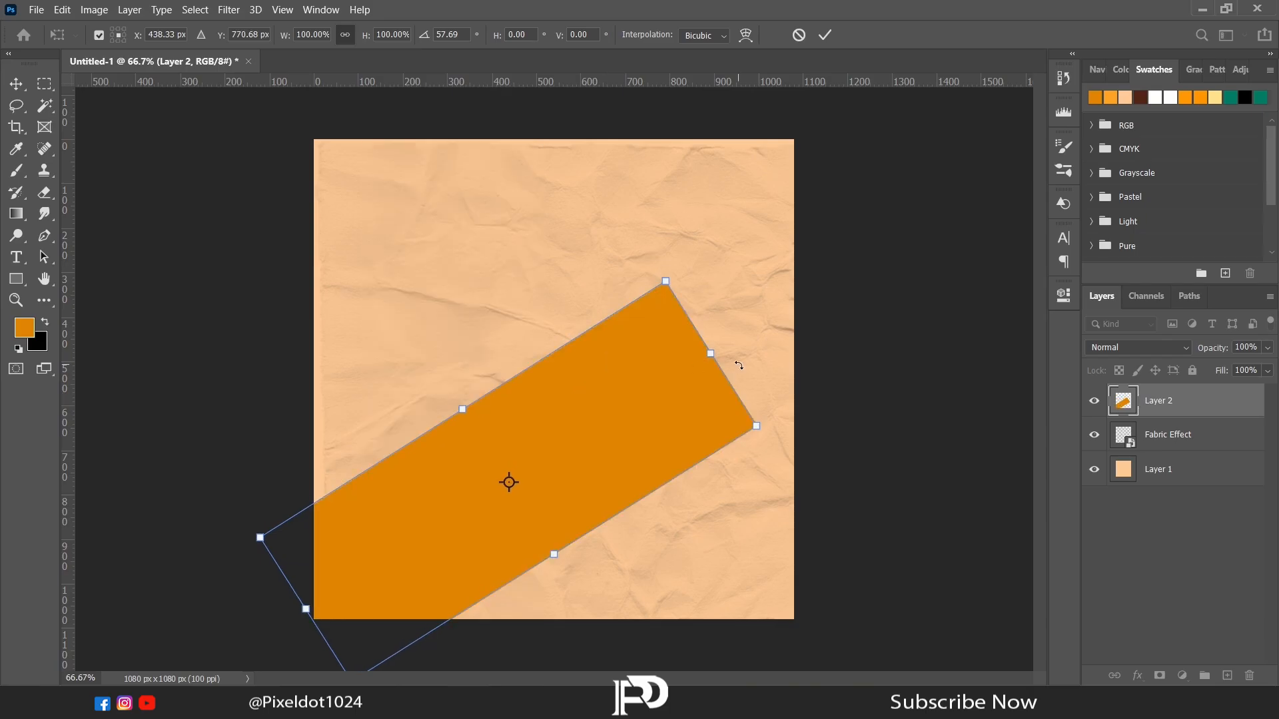
{"action": "left_click_drag", "start_coordinate": [707, 348], "coordinate": [889, 273]}
{"action": "left_click_drag", "start_coordinate": [546, 346], "coordinate": [531, 323]}
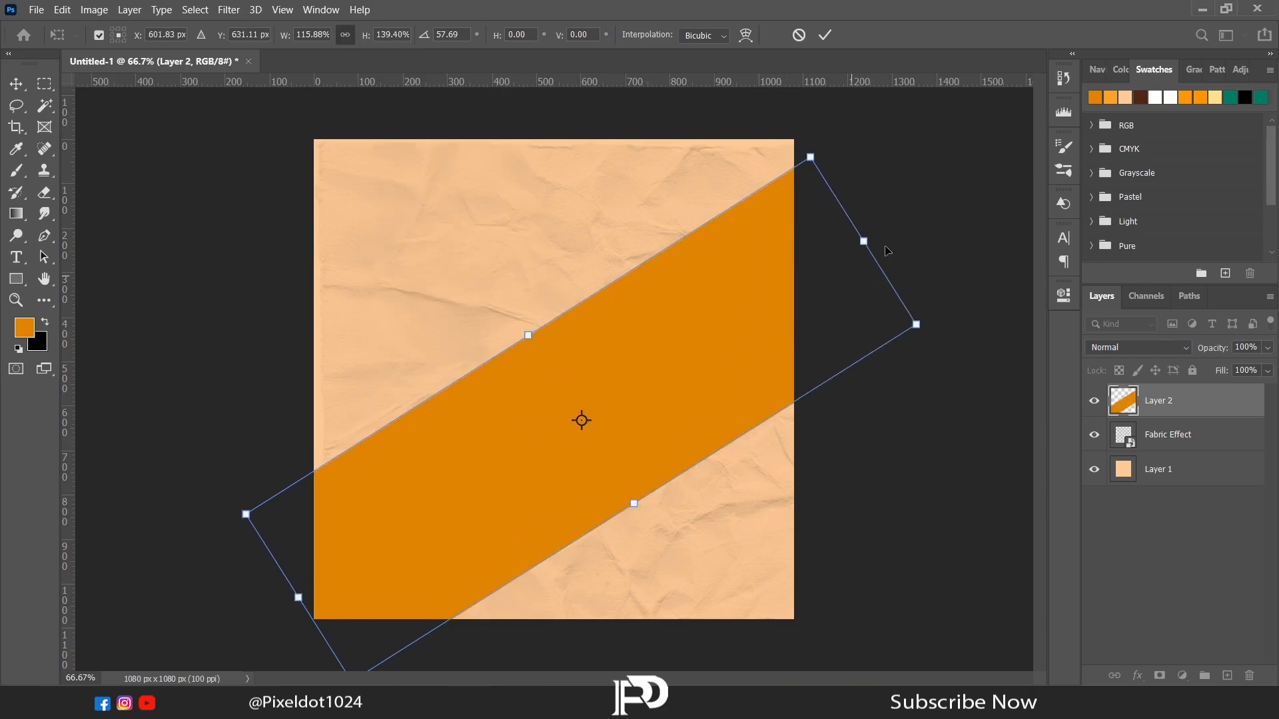
{"action": "left_click_drag", "start_coordinate": [917, 247], "coordinate": [919, 237]}
{"action": "left_click_drag", "start_coordinate": [745, 335], "coordinate": [754, 350]}
{"action": "key", "text": "Return"}
{"action": "key", "text": "l"}
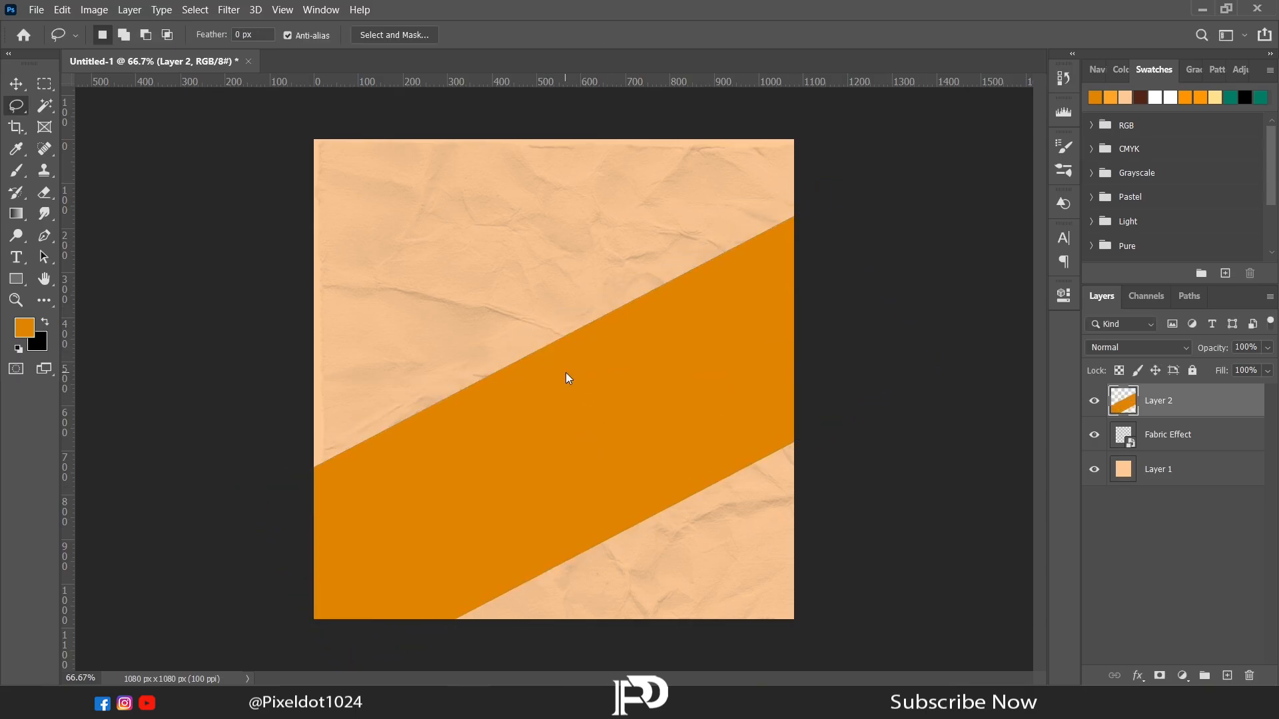
{"action": "key", "text": "ctrl+bracketleft"}
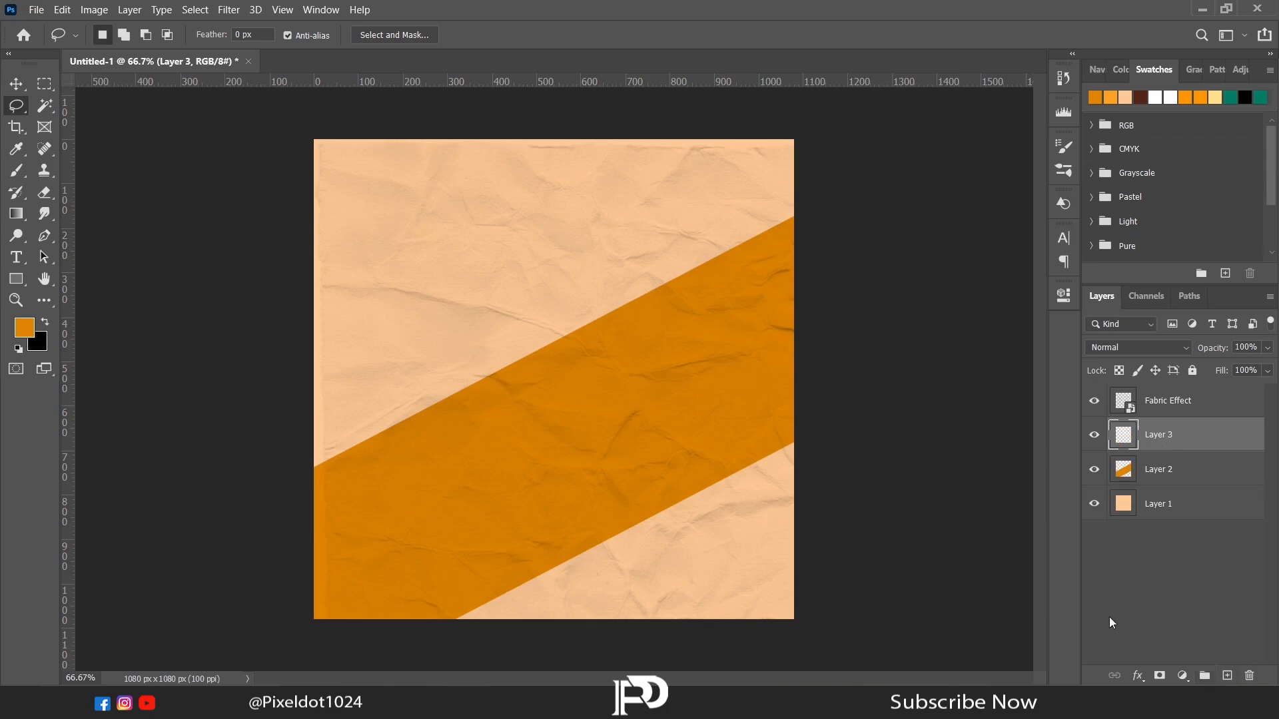
- Paint a soft lighter orange glow over the band's middle on Layer 3 with a 700 px brush, and clip it to Layer 2
{"action": "key", "text": "b"}
{"action": "right_click", "coordinate": [674, 351]}
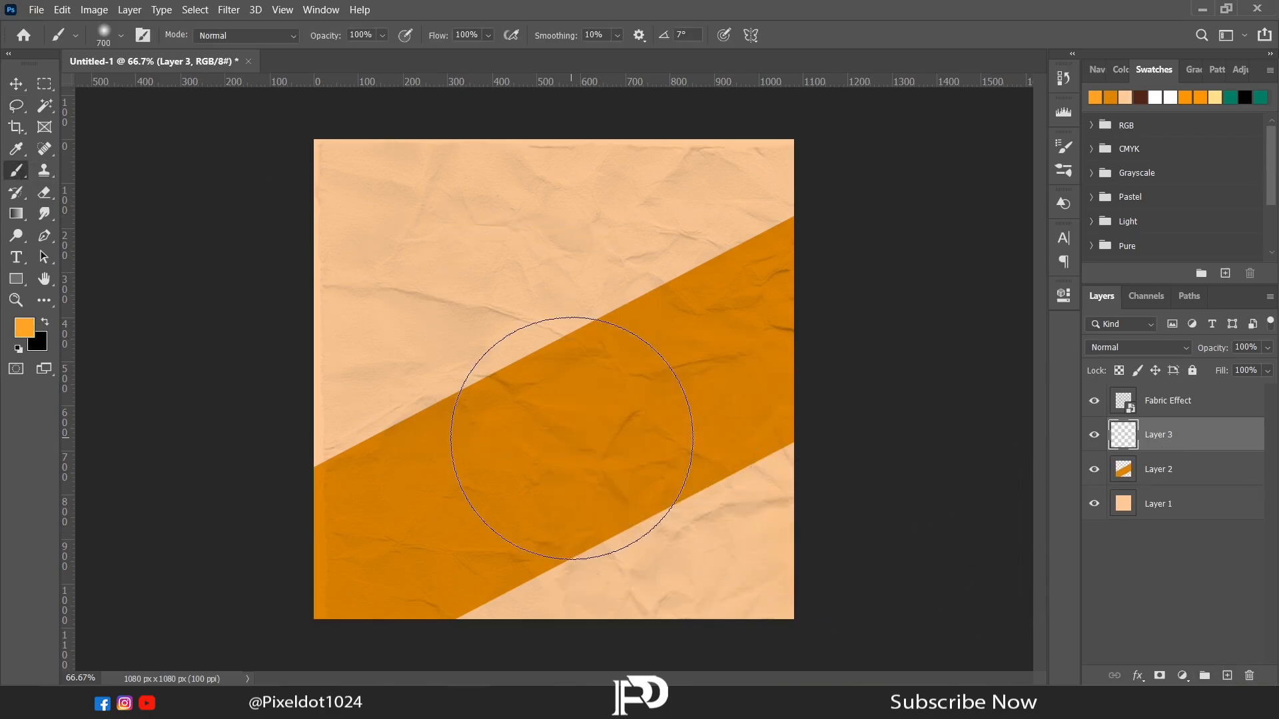
{"action": "left_click", "coordinate": [574, 444]}
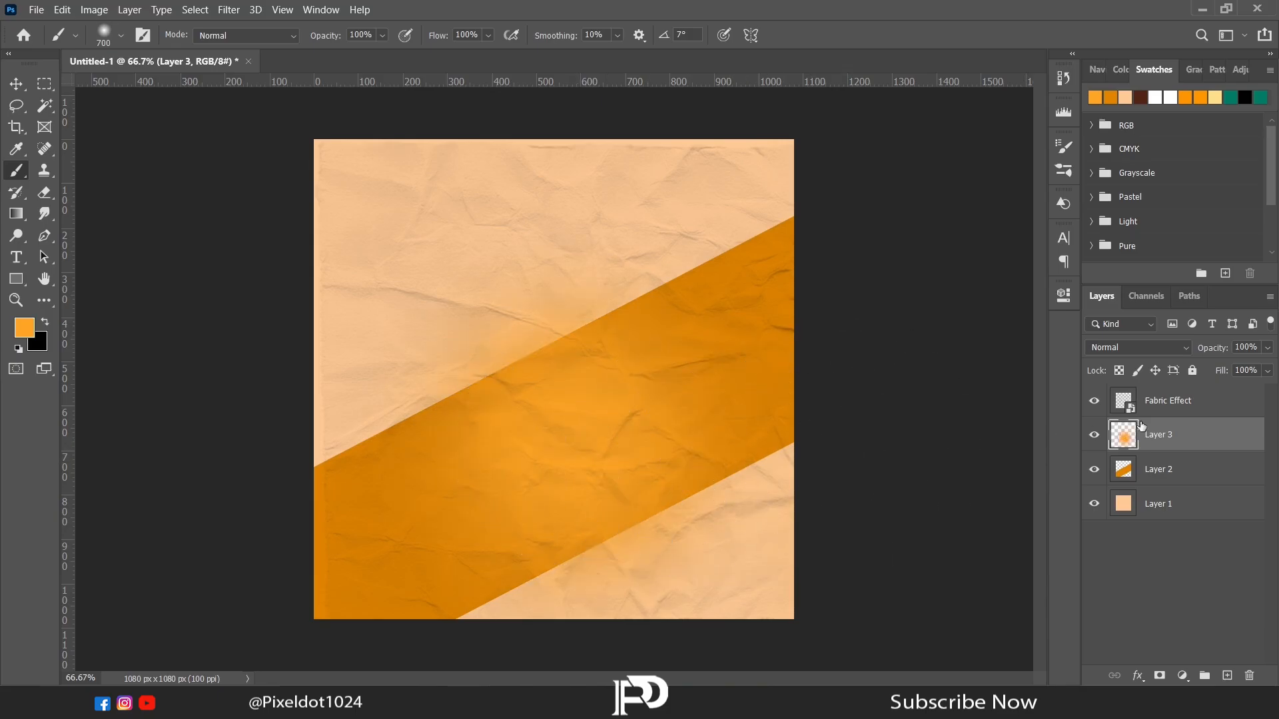
{"action": "right_click", "coordinate": [1170, 434]}
{"action": "left_click", "coordinate": [1001, 312]}
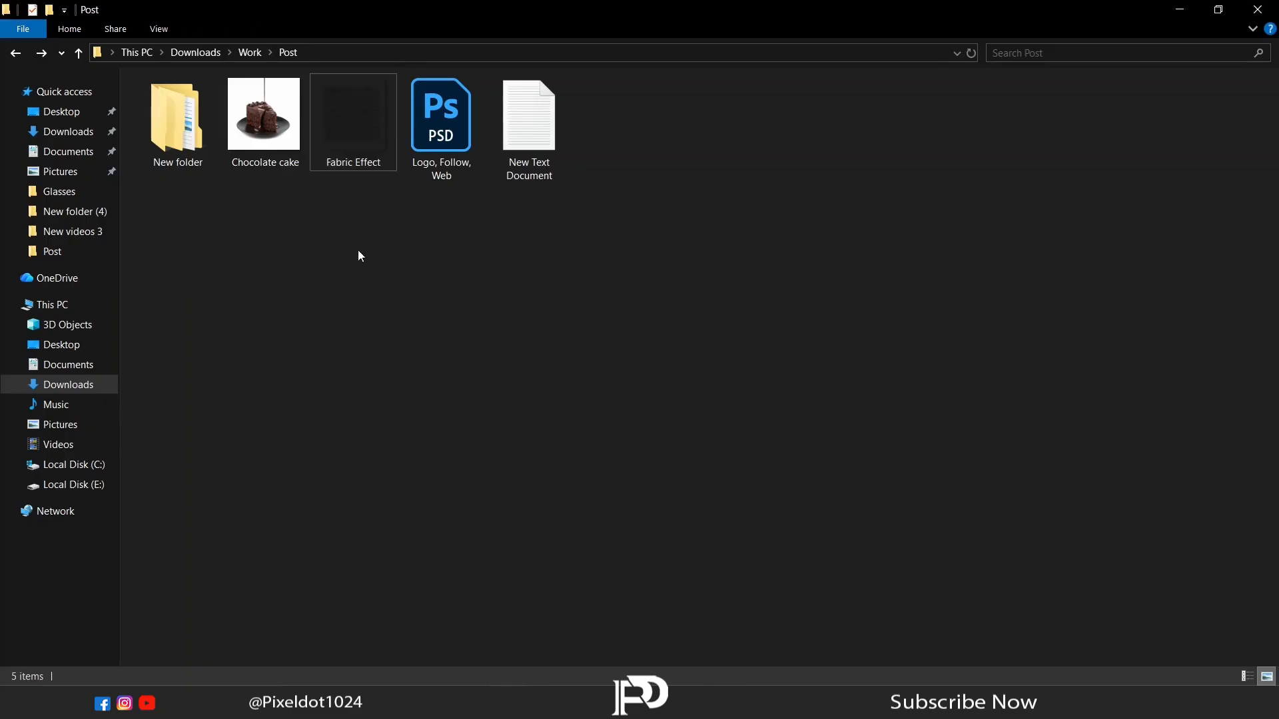
- Place the Chocolate cake image, move its layer to the top of the stack and rasterize it
{"action": "left_click_drag", "start_coordinate": [265, 120], "coordinate": [473, 443]}
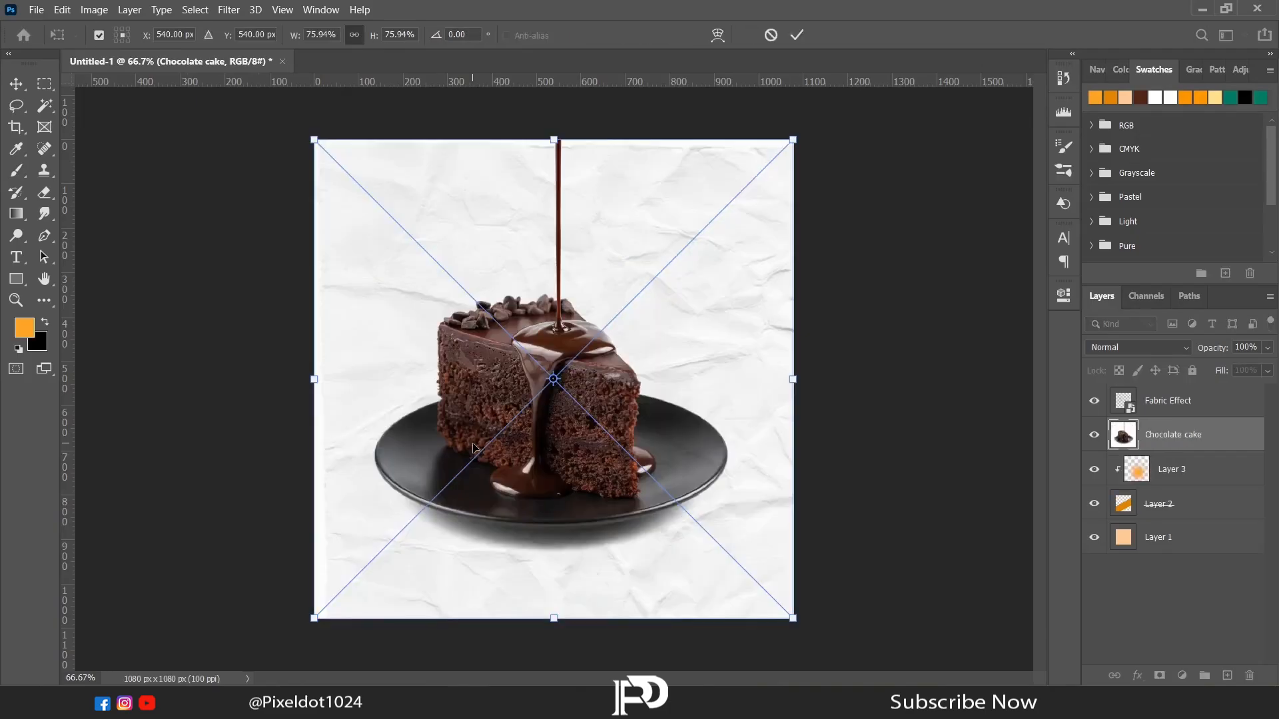
{"action": "key", "text": "Return"}
{"action": "left_click_drag", "start_coordinate": [1181, 443], "coordinate": [1176, 397]}
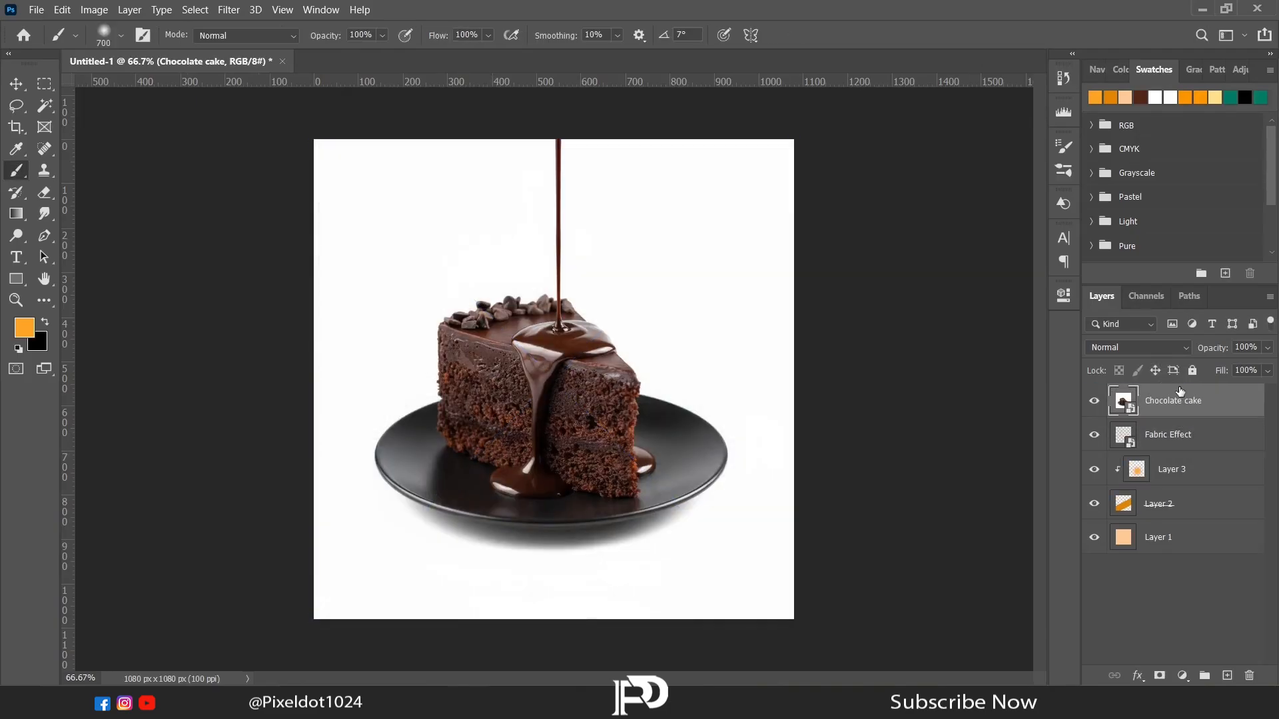
{"action": "right_click", "coordinate": [1143, 401]}
{"action": "left_click", "coordinate": [993, 297]}
- Mask out the cake image's white background using a Magic Wand selection and an inverted layer mask
{"action": "key", "text": "w"}
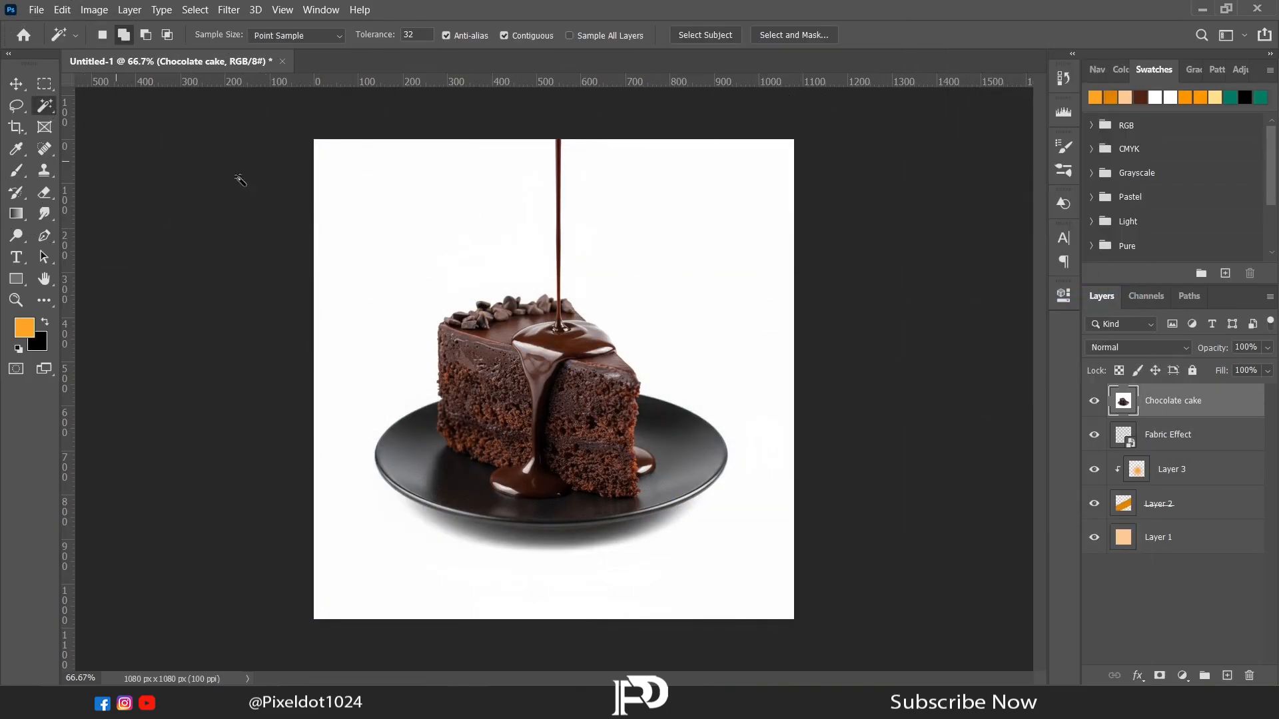
{"action": "left_click", "coordinate": [357, 200]}
{"action": "left_click", "coordinate": [1160, 676]}
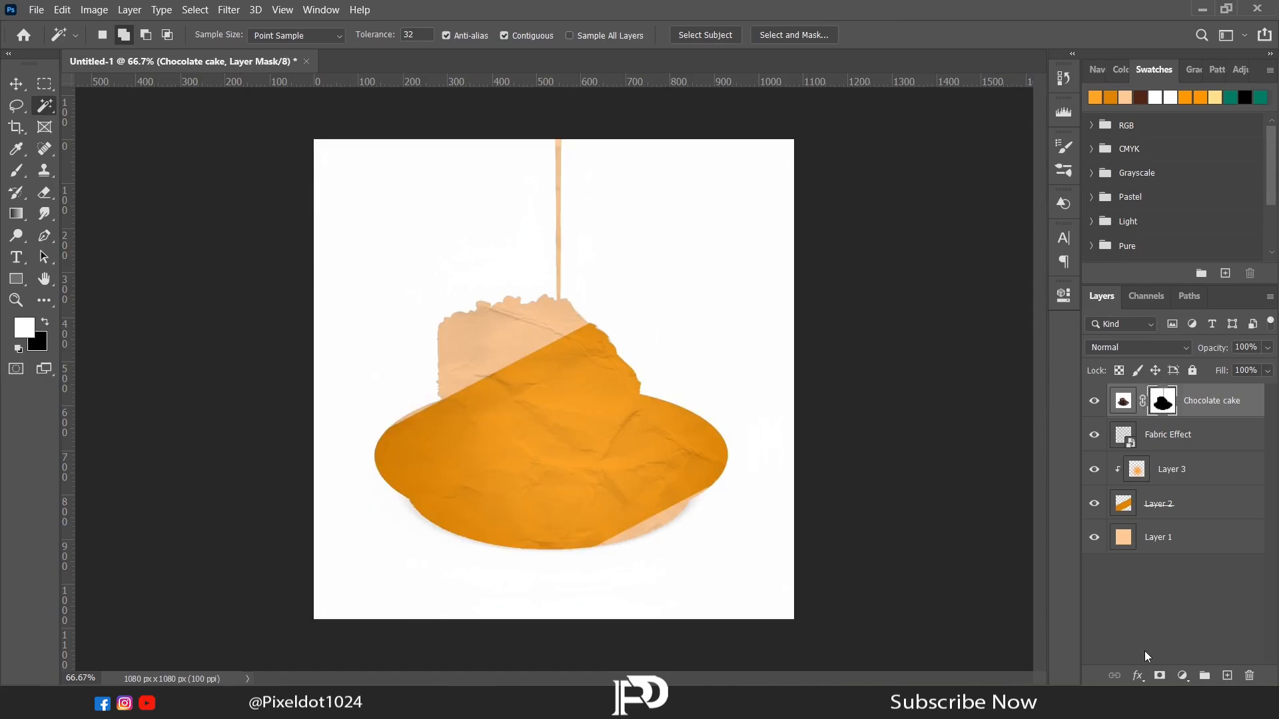
{"action": "key", "text": "ctrl+i"}
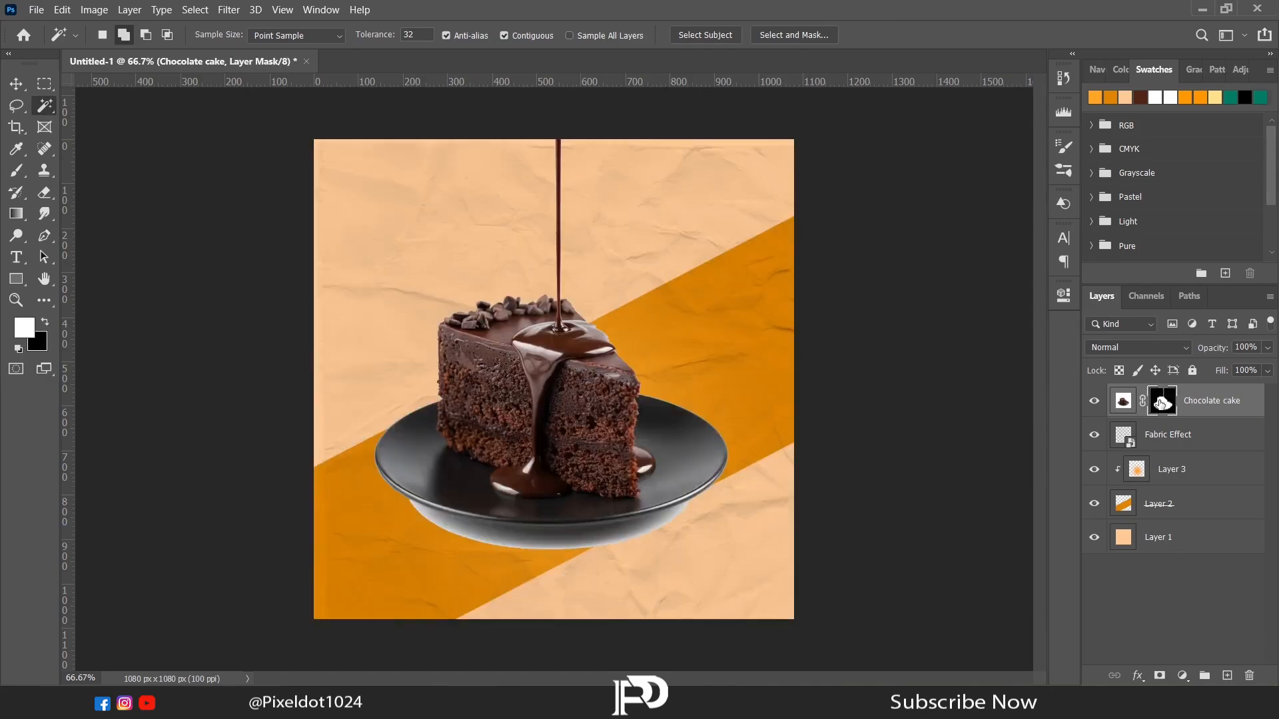
- Add an Exposure adjustment of -4.33 clipped to the Chocolate cake layer, and invert its mask to black
{"action": "left_click", "coordinate": [1182, 675]}
{"action": "left_click", "coordinate": [1175, 478]}
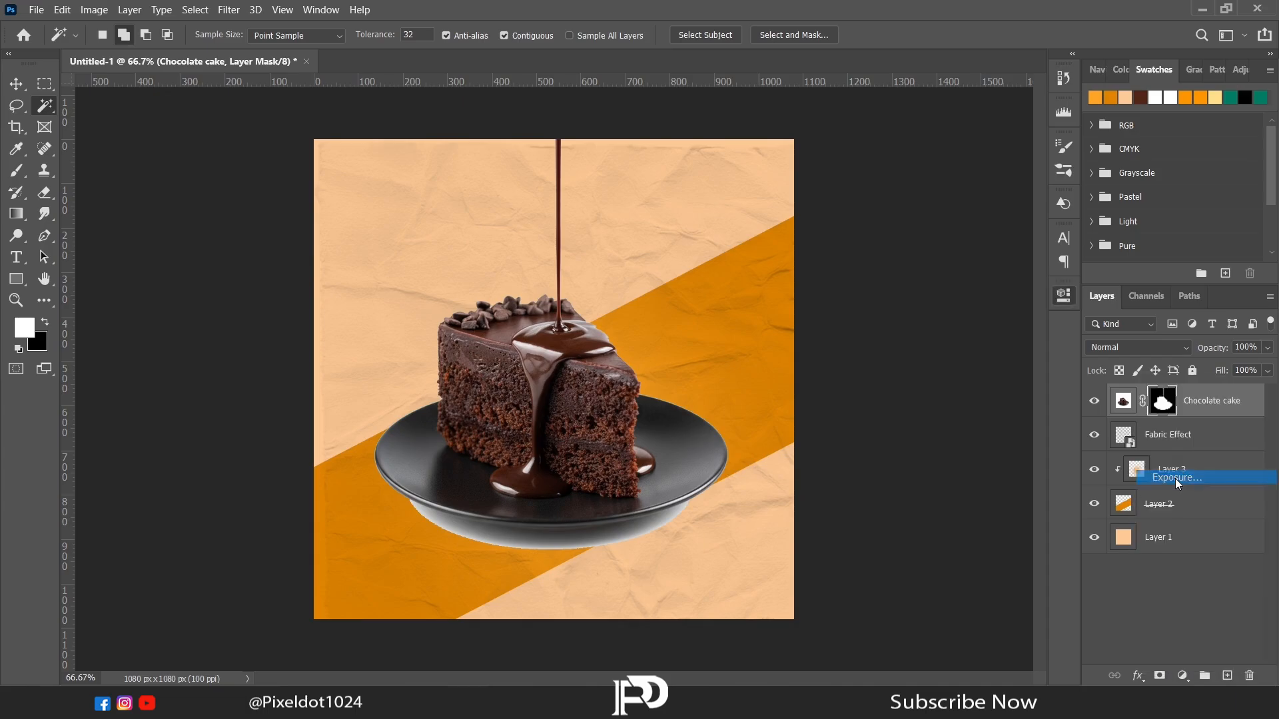
{"action": "left_click_drag", "start_coordinate": [921, 385], "coordinate": [861, 386]}
{"action": "left_click", "coordinate": [921, 572]}
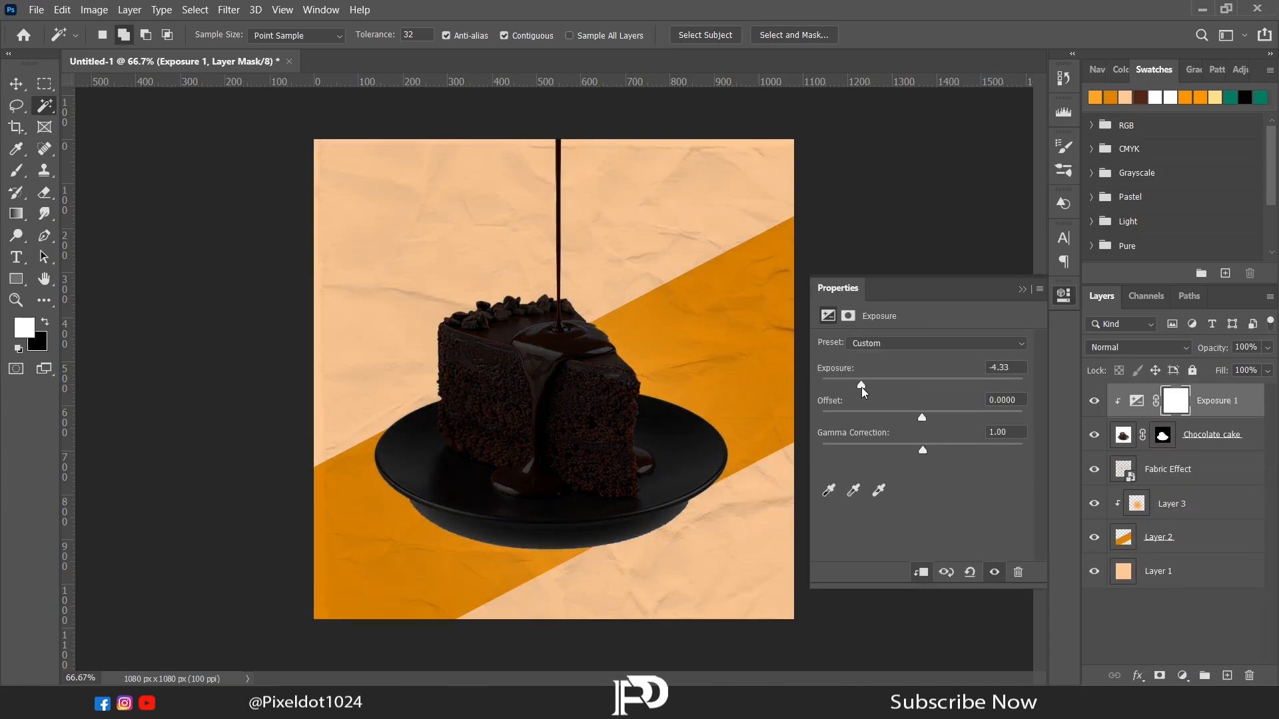
{"action": "left_click", "coordinate": [1022, 290]}
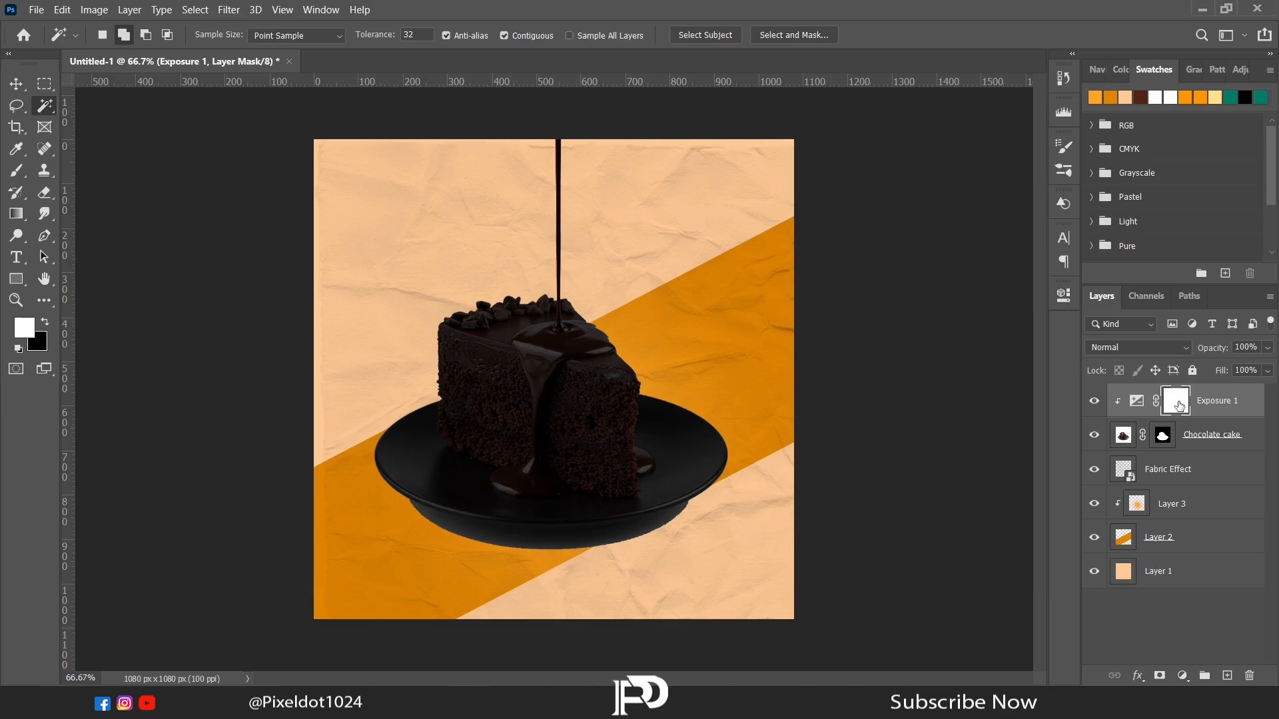
{"action": "key", "text": "ctrl+i"}
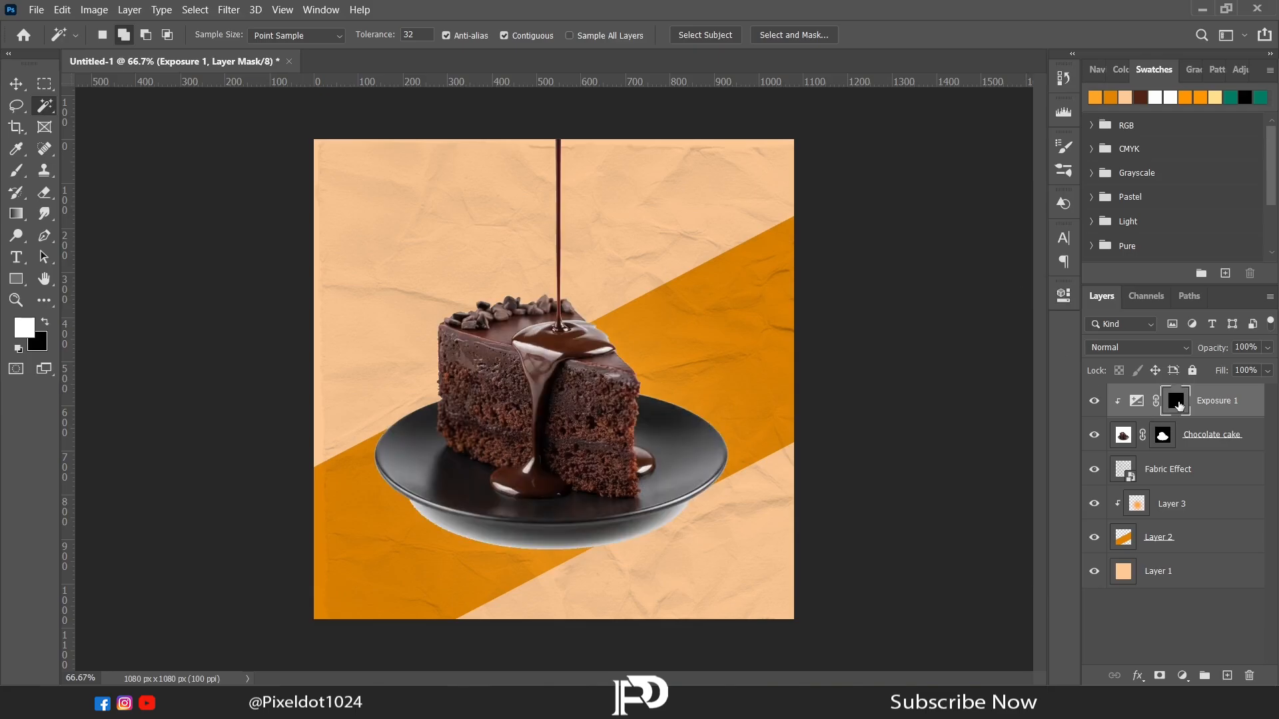
- Paint white on the Exposure mask with a soft 146 px brush to darken the pale underside of the plate
{"action": "left_click", "coordinate": [1096, 73]}
{"action": "left_click", "coordinate": [1250, 274]}
{"action": "left_click", "coordinate": [1250, 273]}
{"action": "mouse_move", "coordinate": [1196, 201]}
{"action": "left_mouse_down"}
{"action": "mouse_move", "coordinate": [1196, 252]}
{"action": "mouse_move", "coordinate": [1225, 252]}
{"action": "left_mouse_up"}
{"action": "left_click", "coordinate": [17, 170]}
{"action": "right_click", "coordinate": [715, 457]}
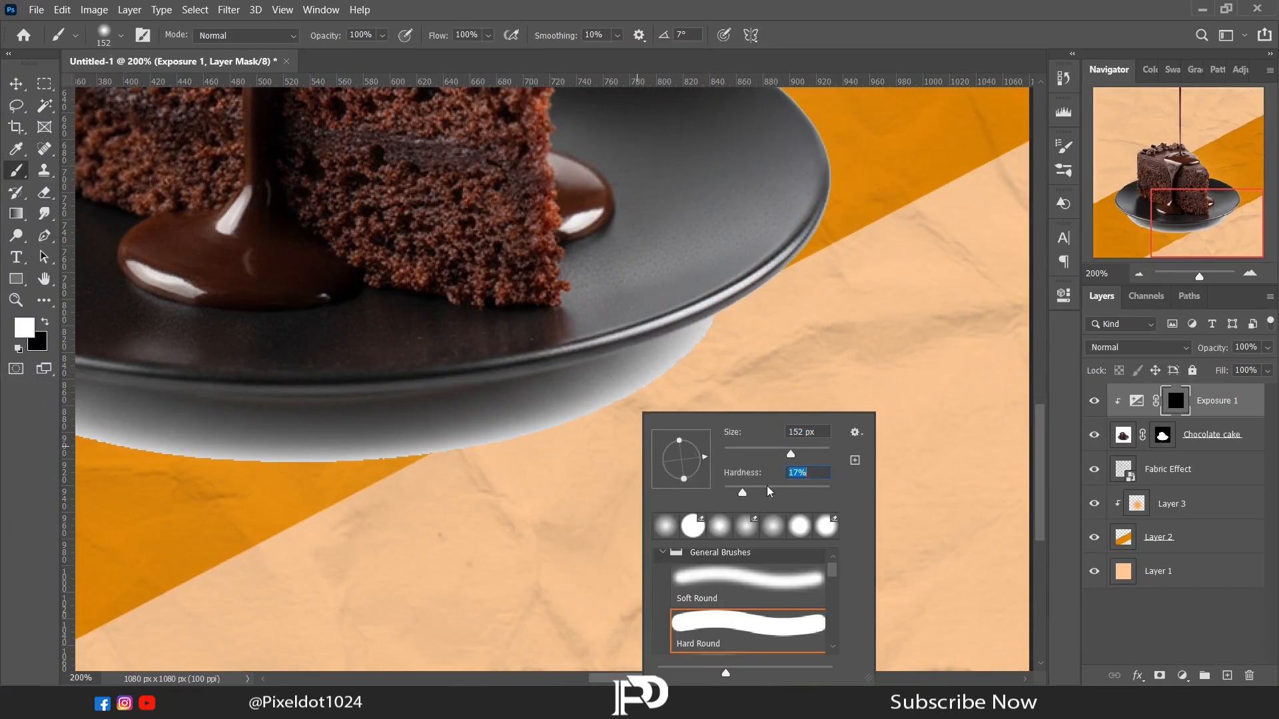
{"action": "key", "text": "Return"}
{"action": "scroll", "coordinate": [799, 459], "scroll_direction": "down", "scroll_amount": 1}
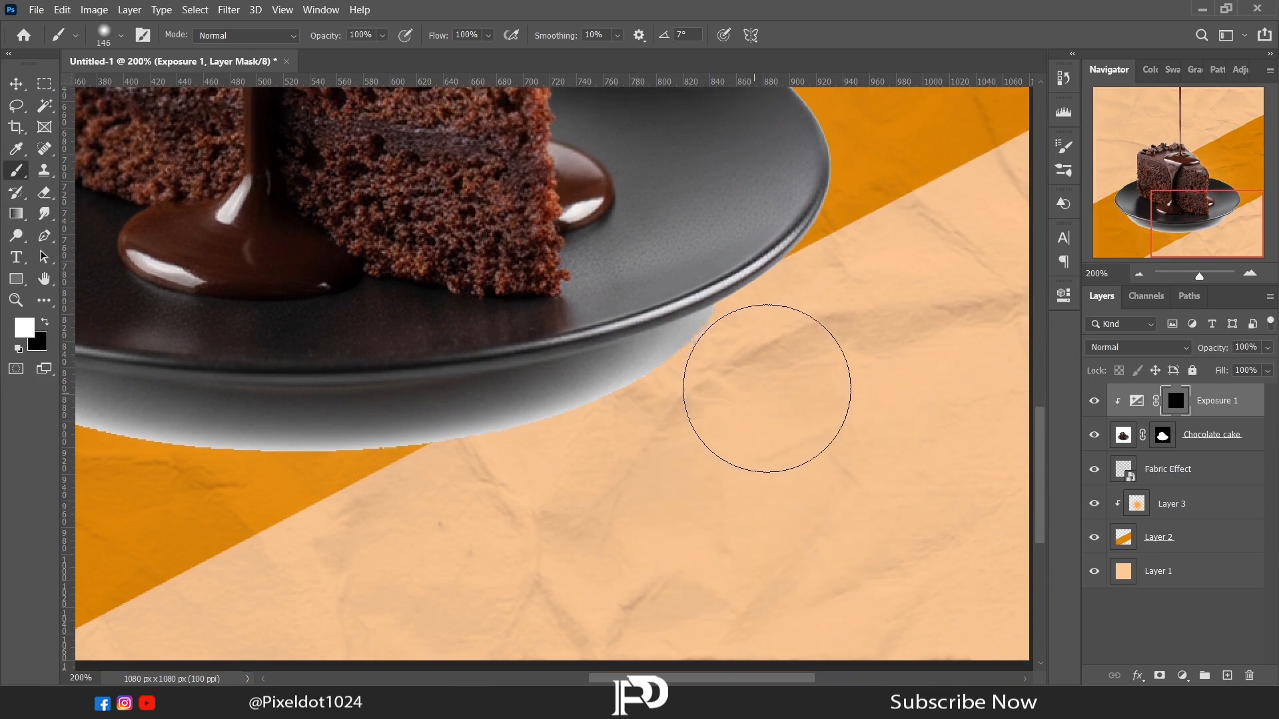
{"action": "mouse_move", "coordinate": [564, 483]}
{"action": "left_mouse_down"}
{"action": "mouse_move", "coordinate": [722, 422]}
{"action": "mouse_move", "coordinate": [382, 536]}
{"action": "left_mouse_up"}
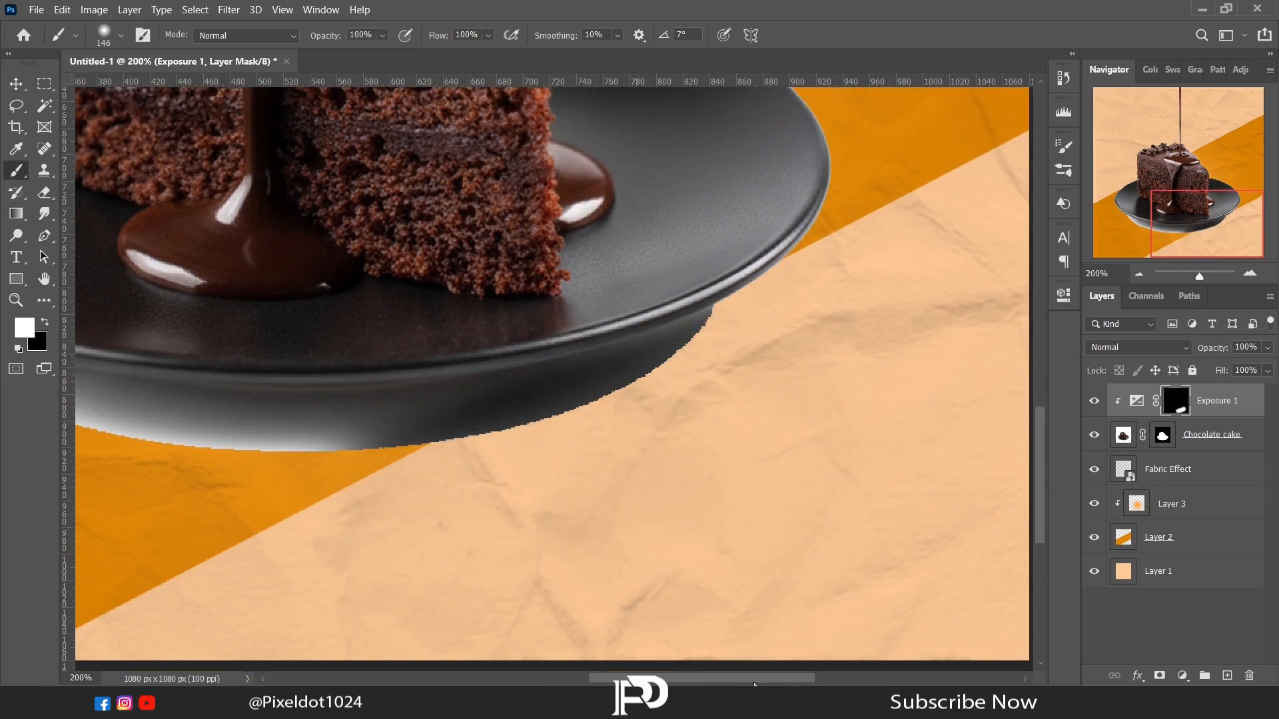
{"action": "mouse_move", "coordinate": [327, 591]}
{"action": "left_mouse_down"}
{"action": "mouse_move", "coordinate": [764, 590]}
{"action": "mouse_move", "coordinate": [662, 522]}
{"action": "mouse_move", "coordinate": [271, 420]}
{"action": "mouse_move", "coordinate": [428, 457]}
{"action": "mouse_move", "coordinate": [872, 494]}
{"action": "mouse_move", "coordinate": [442, 485]}
{"action": "mouse_move", "coordinate": [228, 371]}
{"action": "mouse_move", "coordinate": [506, 606]}
{"action": "left_mouse_up"}
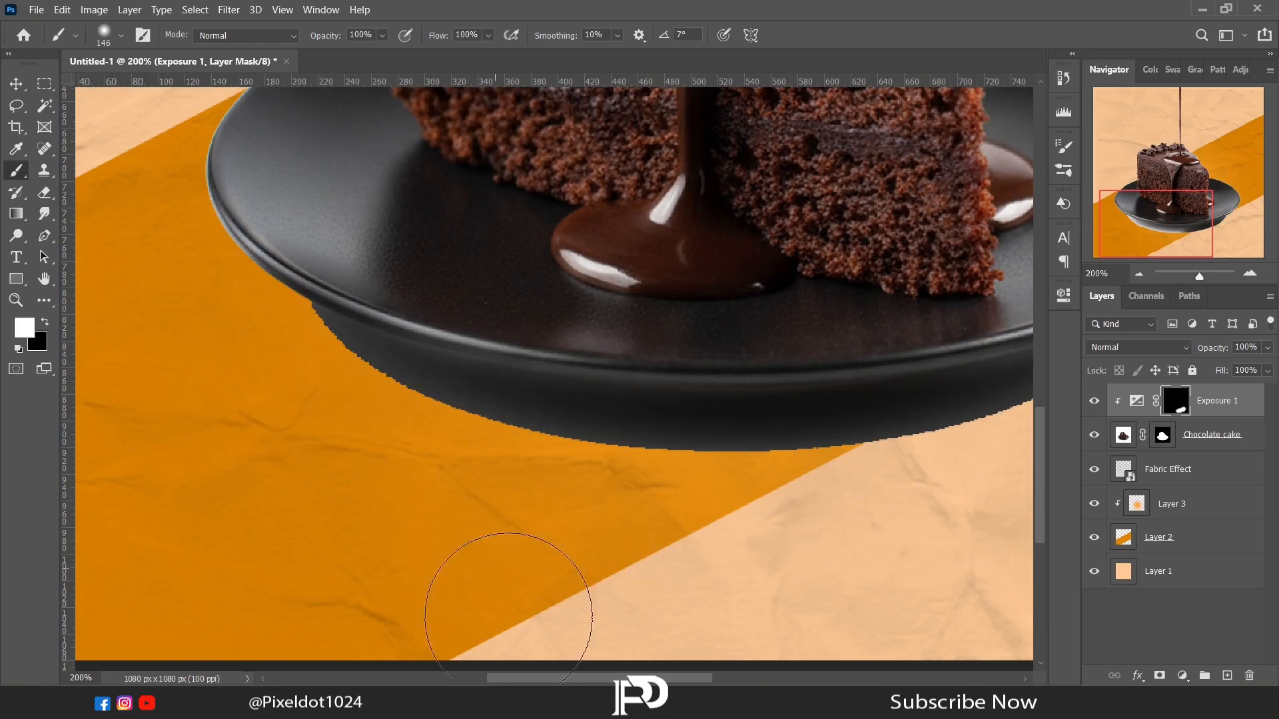
{"action": "left_click_drag", "start_coordinate": [535, 680], "coordinate": [619, 680]}
{"action": "mouse_move", "coordinate": [528, 470]}
{"action": "left_mouse_down"}
{"action": "mouse_move", "coordinate": [688, 471]}
{"action": "mouse_move", "coordinate": [850, 385]}
{"action": "mouse_move", "coordinate": [879, 346]}
{"action": "left_mouse_up"}
{"action": "left_click", "coordinate": [1139, 274]}
{"action": "left_click", "coordinate": [1139, 274]}
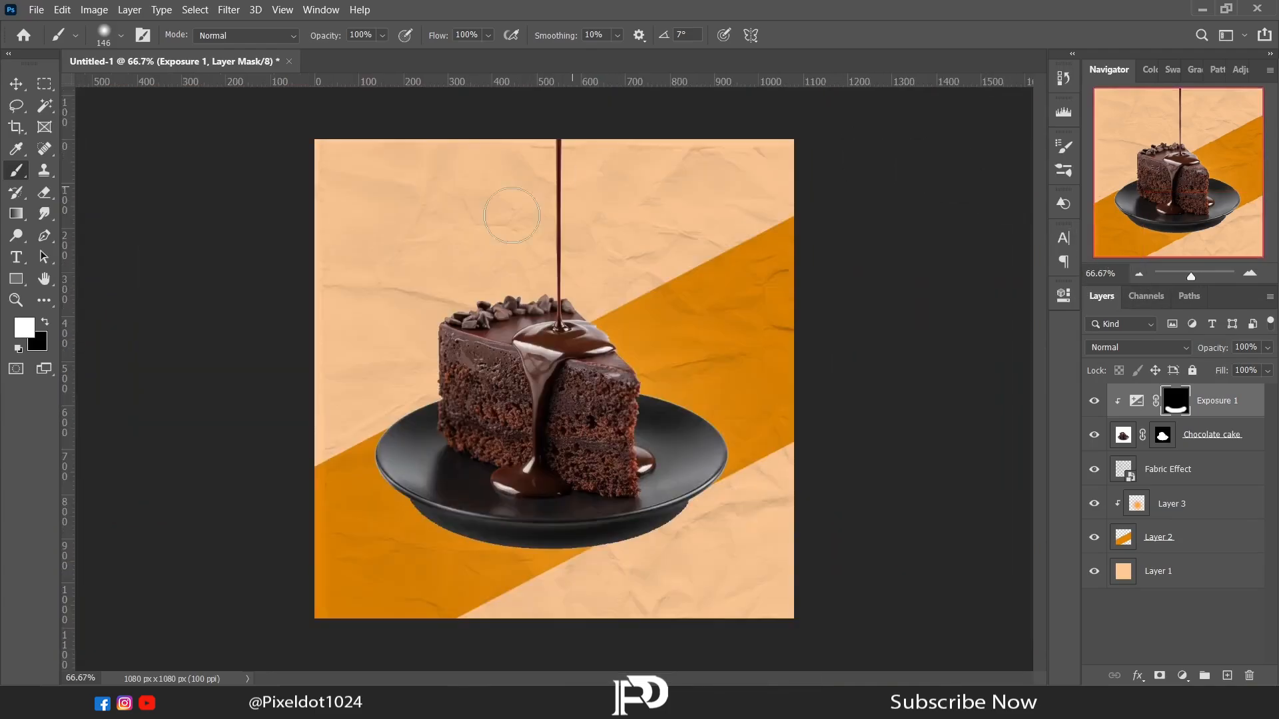
- Group the Chocolate cake layer together with its Exposure adjustment
{"action": "left_click", "coordinate": [17, 109]}
{"action": "right_click", "coordinate": [386, 307]}
{"action": "left_click", "coordinate": [1199, 436]}
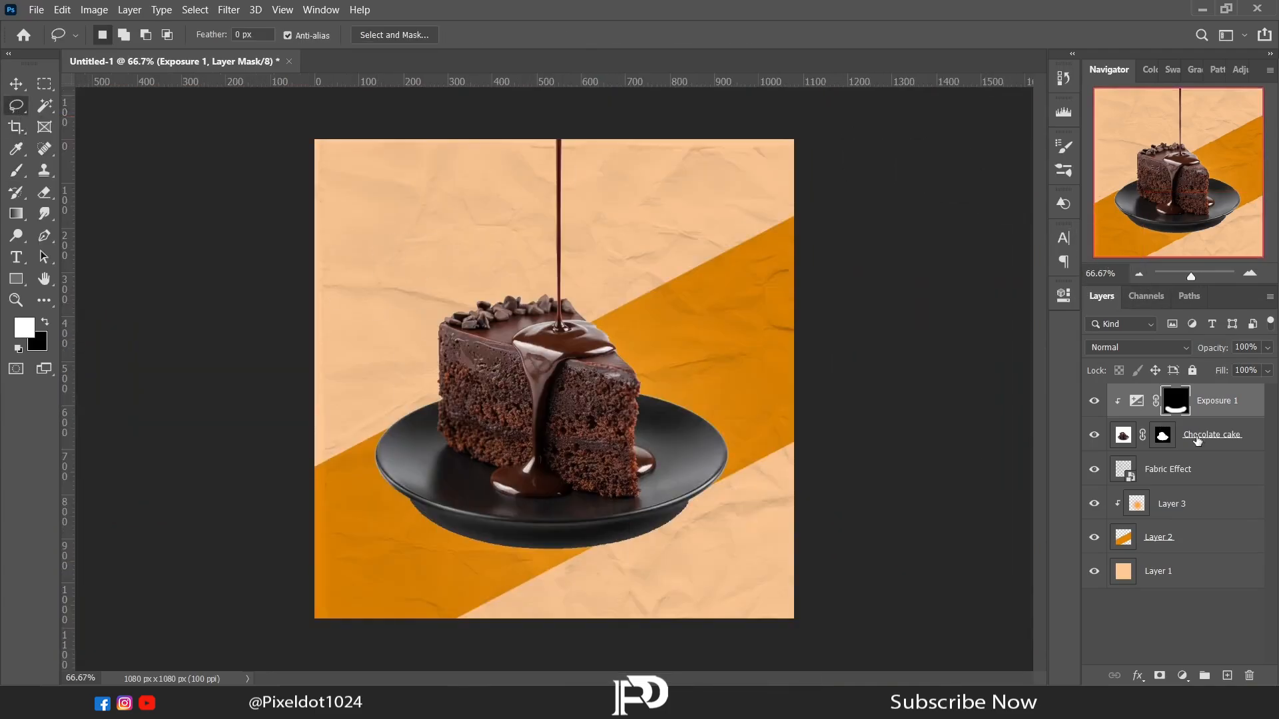
{"action": "left_click", "coordinate": [1212, 403], "text": "shift"}
{"action": "key", "text": "ctrl+g"}
- Scale the cake group to 77.36% and position it over the orange band near the canvas centre
{"action": "right_click", "coordinate": [594, 365]}
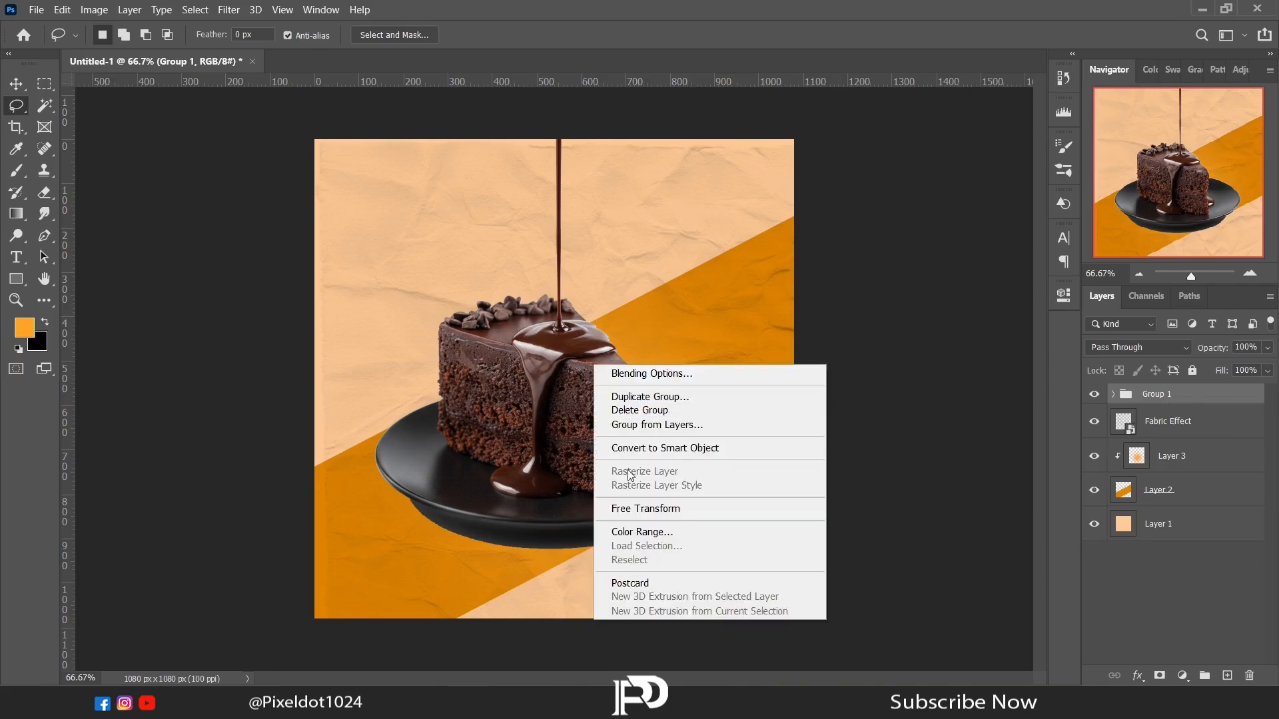
{"action": "left_click", "coordinate": [620, 531]}
{"action": "left_click_drag", "start_coordinate": [793, 619], "coordinate": [622, 437]}
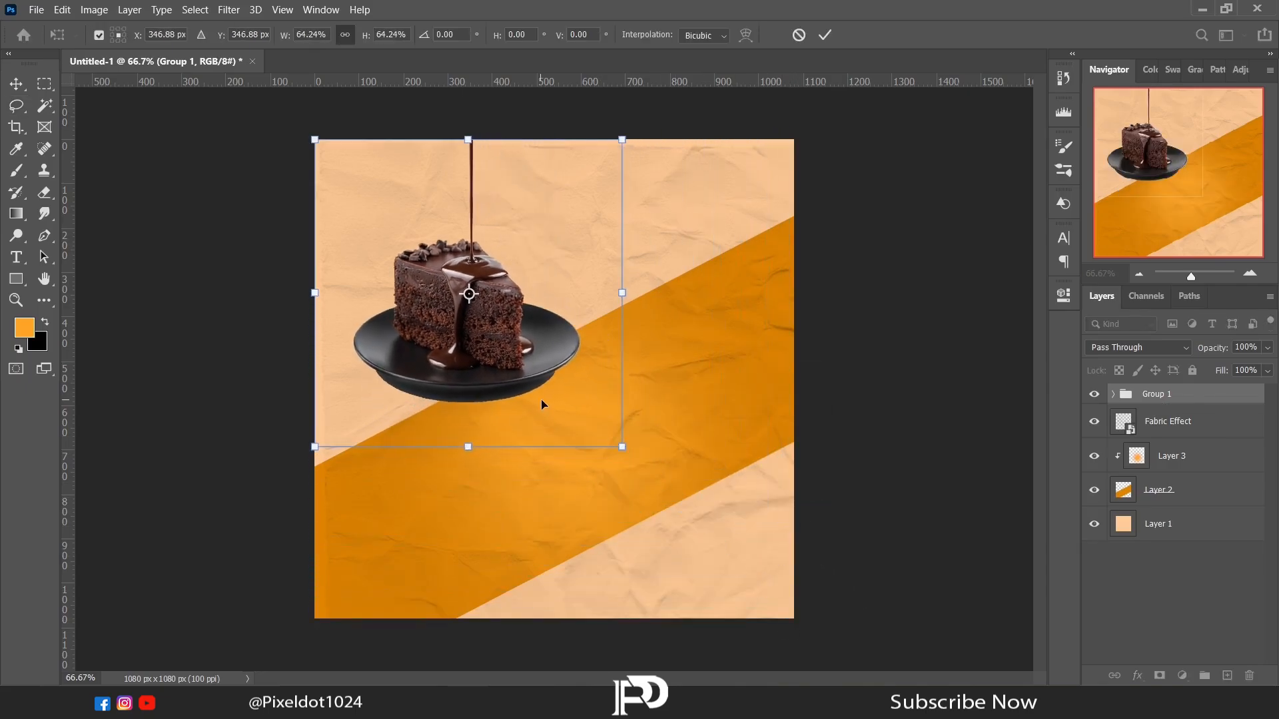
{"action": "left_click_drag", "start_coordinate": [540, 411], "coordinate": [613, 502]}
{"action": "left_click_drag", "start_coordinate": [696, 537], "coordinate": [757, 599]}
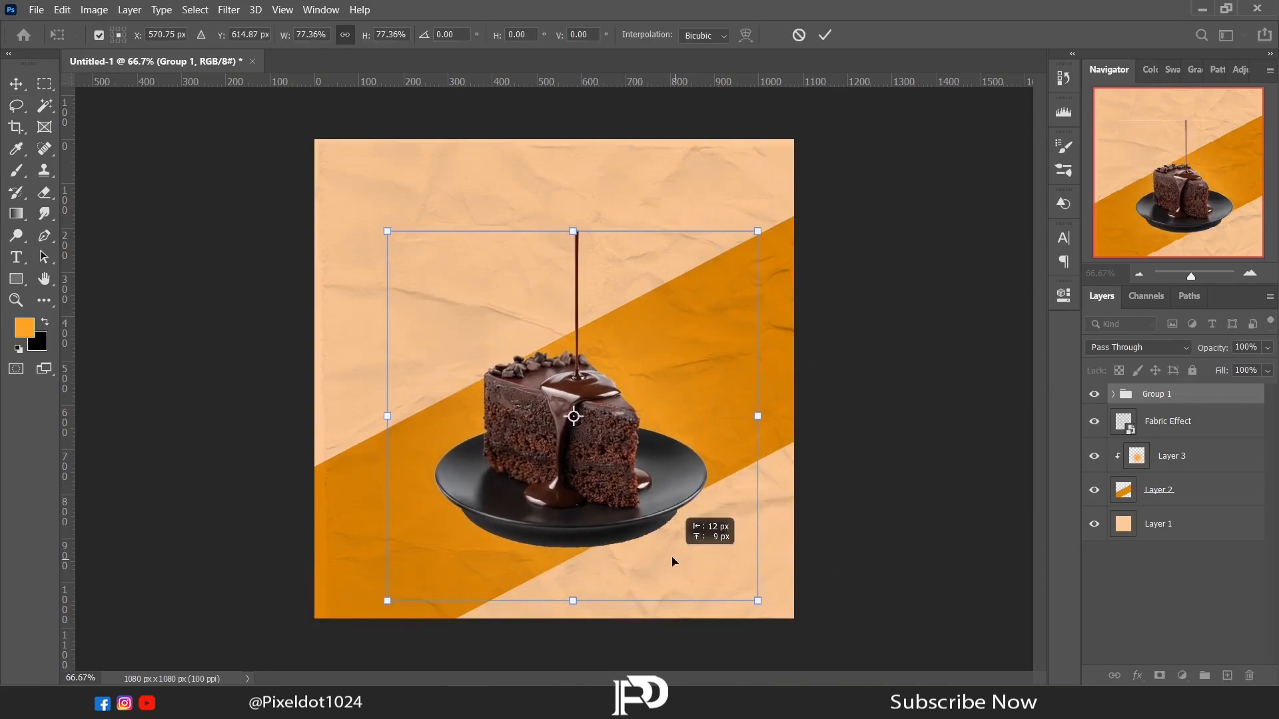
{"action": "left_click_drag", "start_coordinate": [681, 566], "coordinate": [671, 545]}
{"action": "key", "text": "Return"}
{"action": "key", "text": "l"}
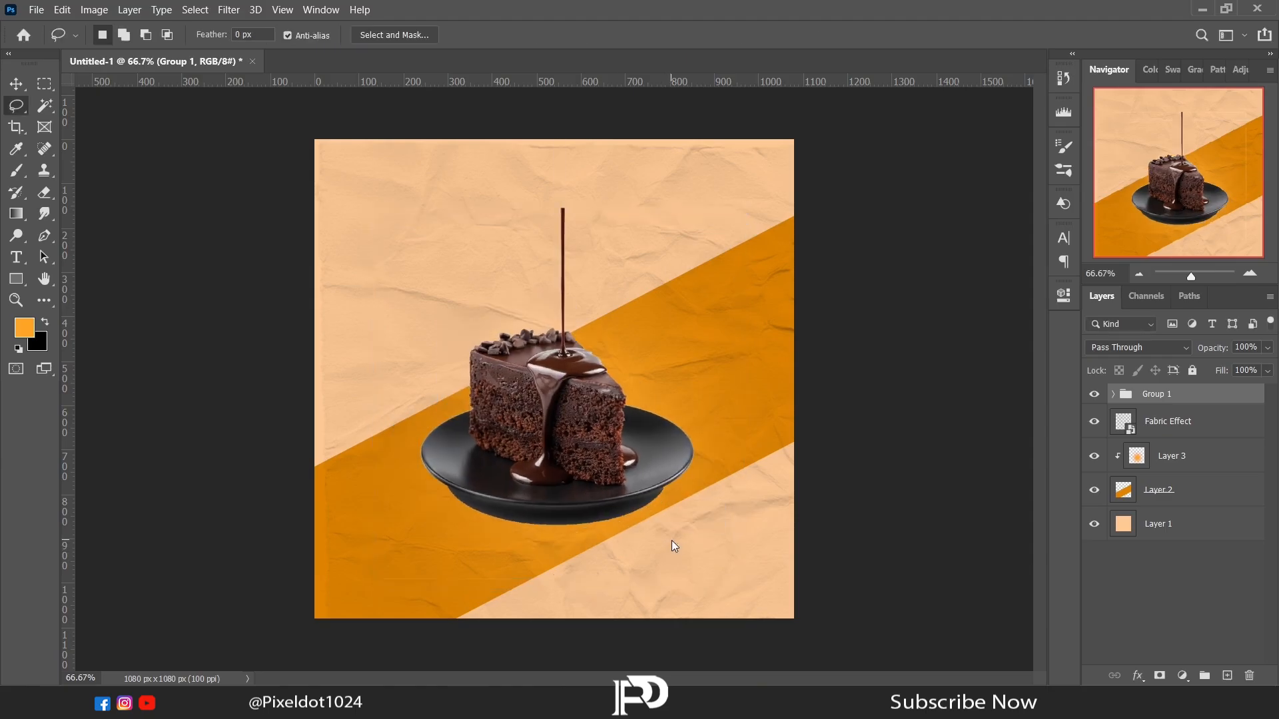
- Add a centred text box above the cake reading "Clover's" and colour the text white (#ffffff)
{"action": "left_click", "coordinate": [12, 266]}
{"action": "left_click_drag", "start_coordinate": [431, 193], "coordinate": [701, 256]}
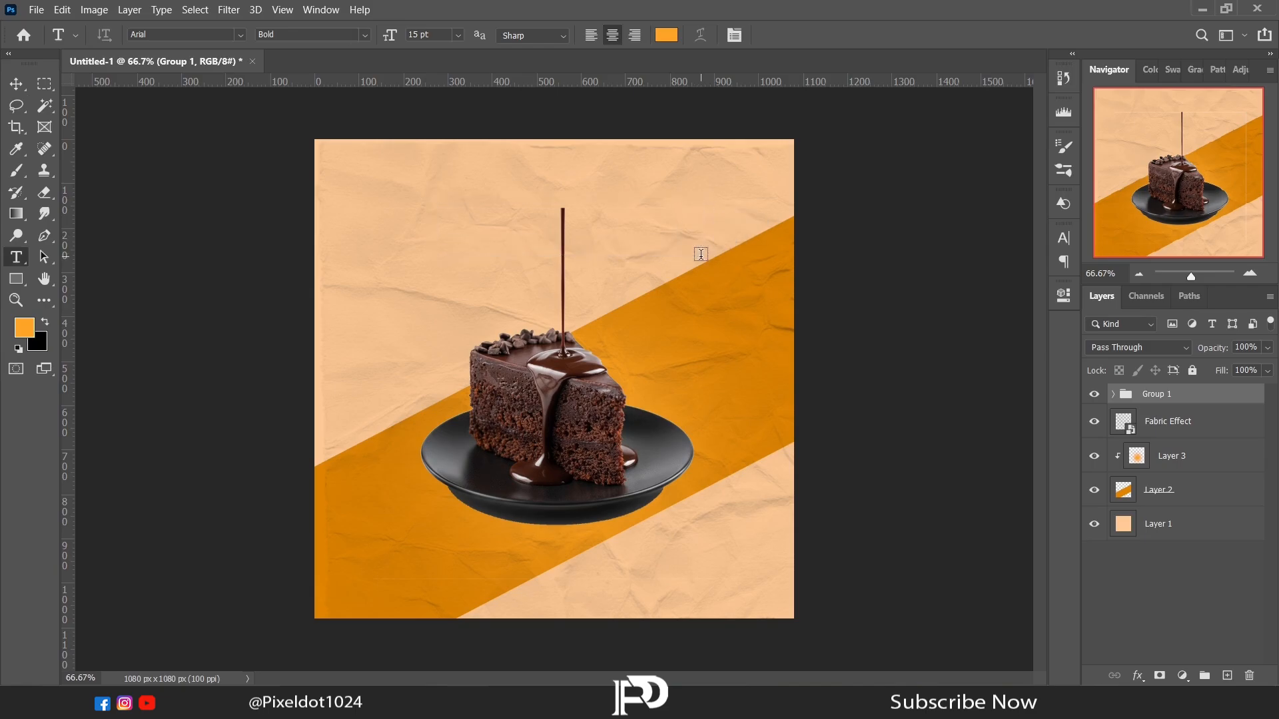
{"action": "type", "text": "Chef's"}
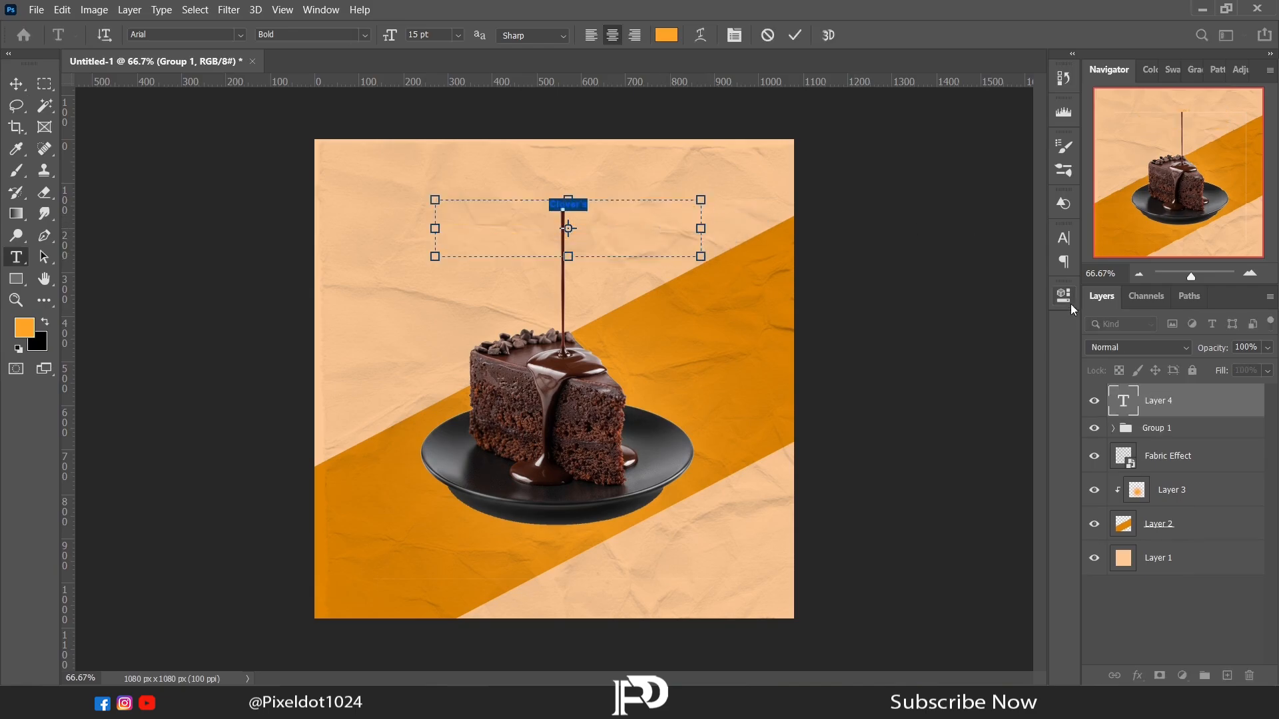
{"action": "left_click", "coordinate": [1064, 295]}
{"action": "left_click", "coordinate": [953, 543]}
{"action": "type", "text": "ffffff"}
{"action": "left_click", "coordinate": [1196, 239]}
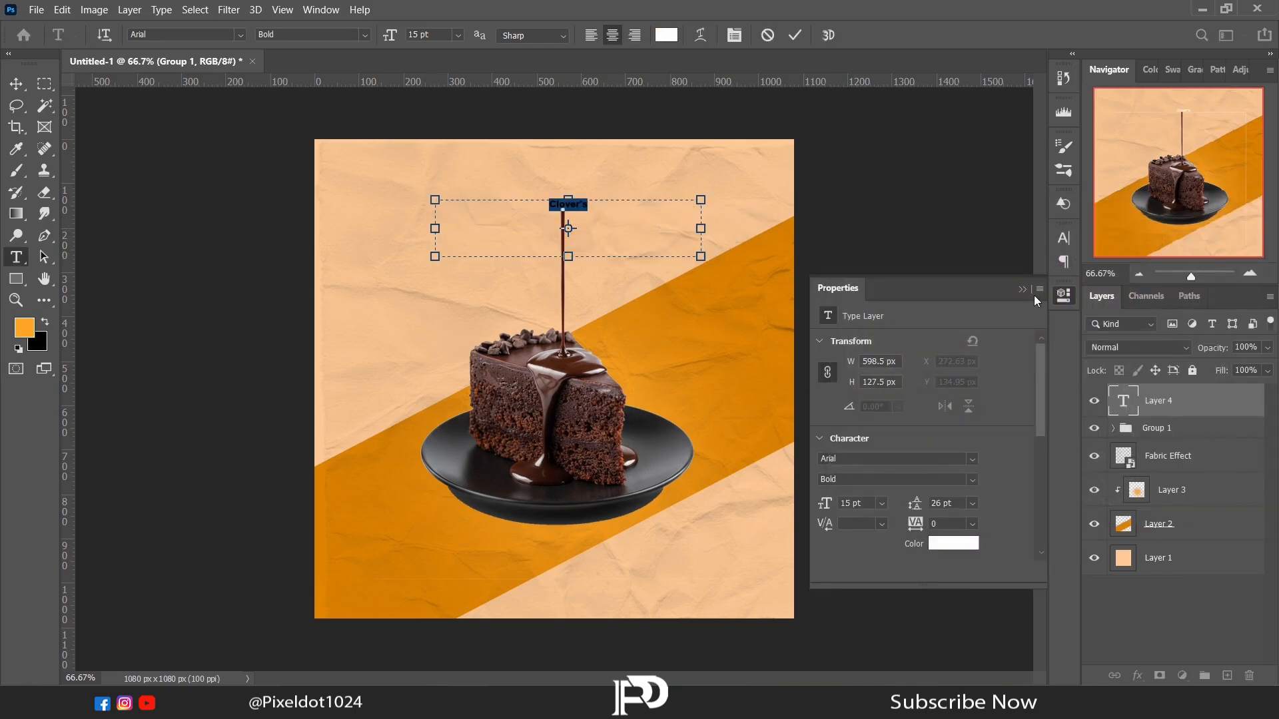
- Set the "Clover's" text in the Rottasicity font at 96 pt
{"action": "left_click", "coordinate": [972, 460]}
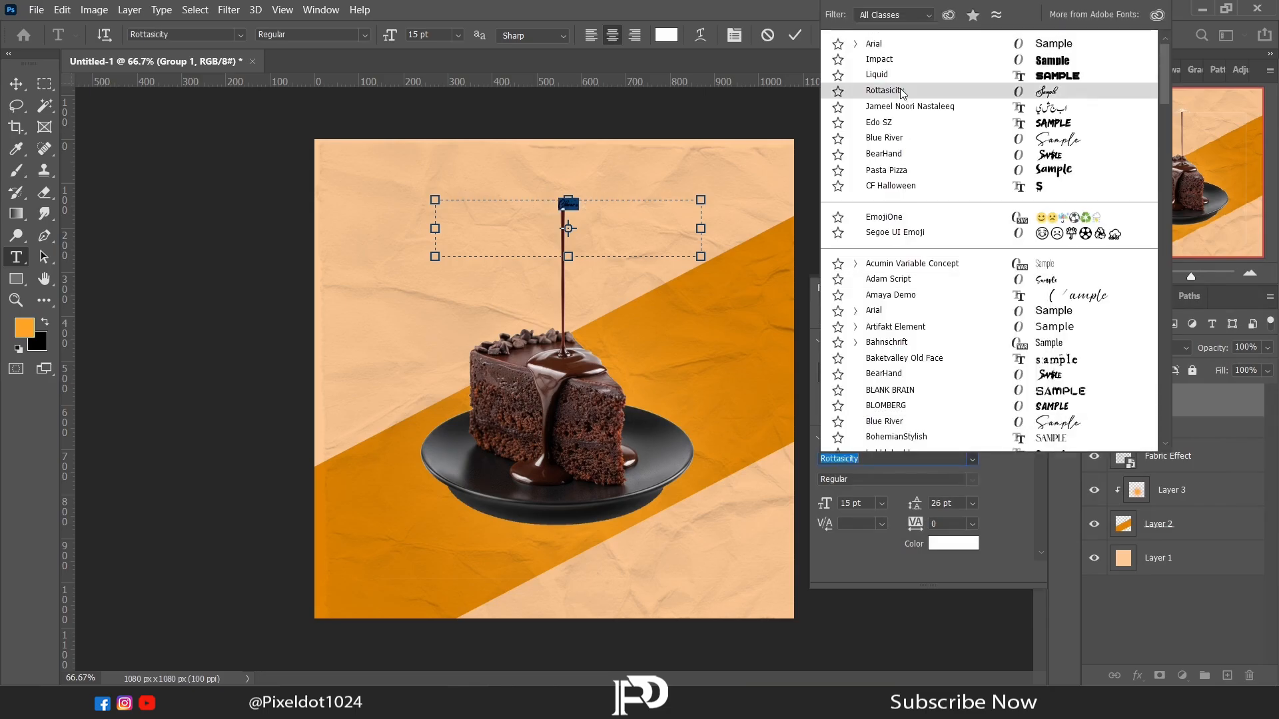
{"action": "left_click", "coordinate": [902, 91]}
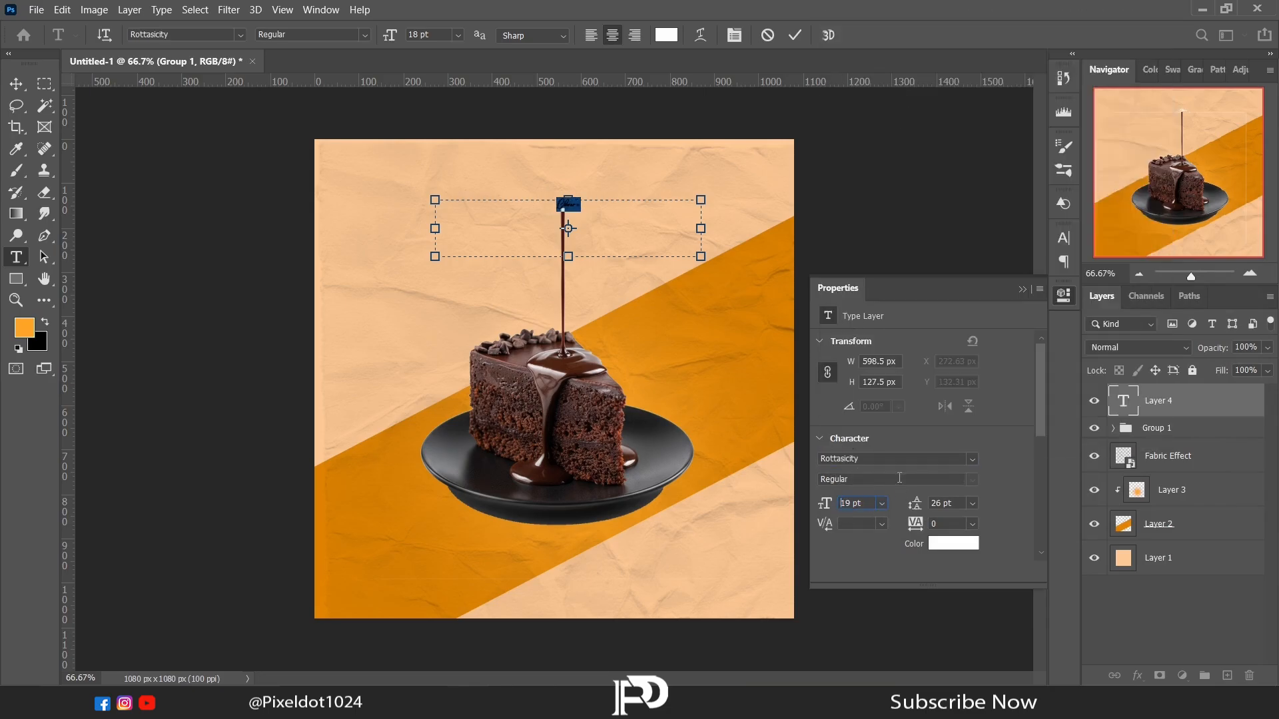
{"action": "key", "text": "Up"}
{"action": "key", "text": "Up"}
{"action": "key", "text": "Up"}
{"action": "key", "text": "Up"}
{"action": "key", "text": "Up"}
{"action": "key", "text": "Up"}
{"action": "key", "text": "Up"}
{"action": "key", "text": "Up"}
{"action": "key", "text": "Up"}
{"action": "key", "text": "Up"}
{"action": "key", "text": "Up"}
{"action": "key", "text": "Up"}
{"action": "key", "text": "Up"}
{"action": "key", "text": "Up"}
{"action": "key", "text": "Up"}
{"action": "key", "text": "Up"}
{"action": "key", "text": "Up"}
{"action": "key", "text": "Up"}
{"action": "key", "text": "Up"}
{"action": "key", "text": "Up"}
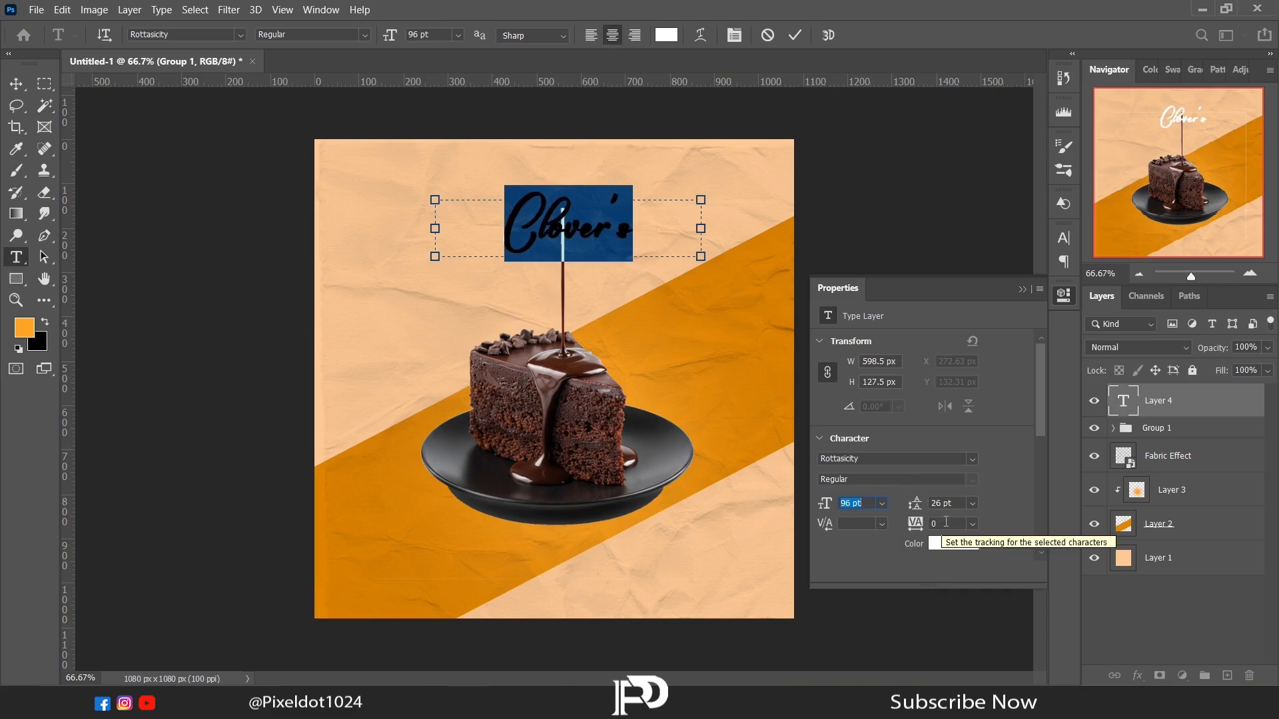
- Set the tracking of the "Clover's" text to 40
{"action": "left_click", "coordinate": [933, 526]}
{"action": "type", "text": "60"}
{"action": "key", "text": "Return"}
{"action": "type", "text": "40"}
{"action": "key", "text": "Return"}
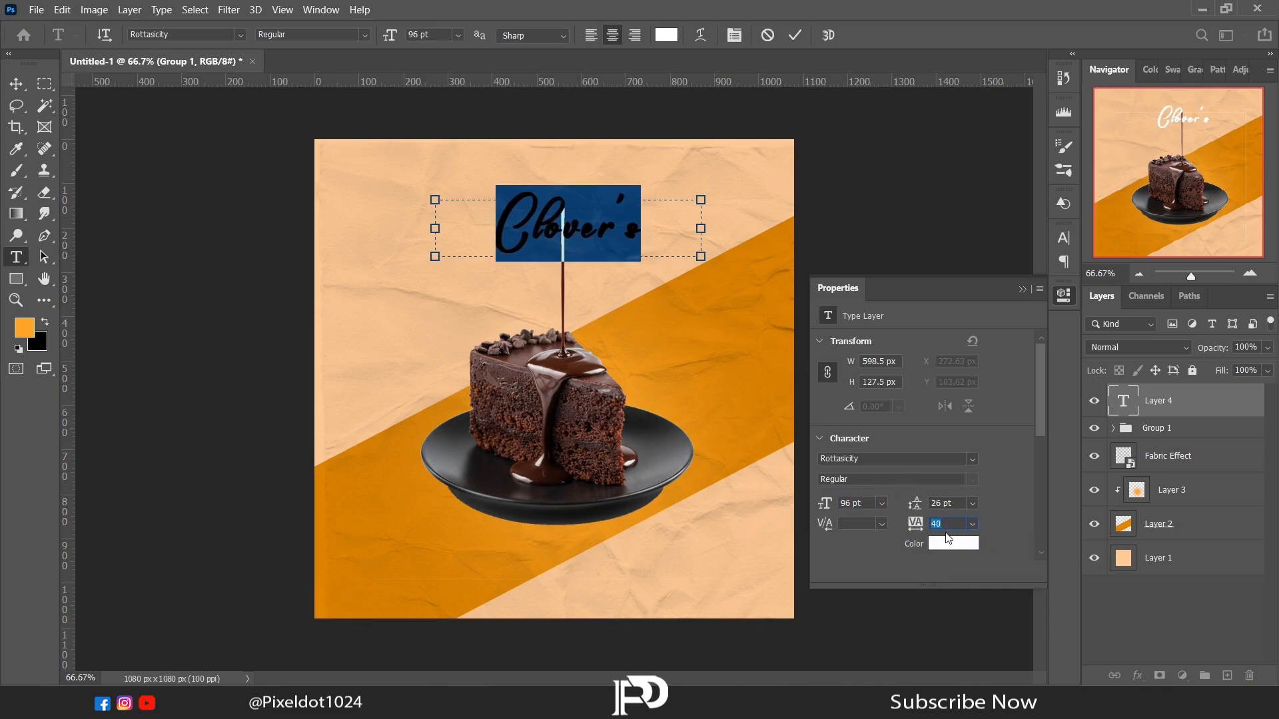
{"action": "left_click", "coordinate": [1026, 292]}
- Narrow the "Clover's" text box and add a second text box reading "CAKE" directly beneath it
{"action": "left_click_drag", "start_coordinate": [700, 228], "coordinate": [641, 228]}
{"action": "left_click_drag", "start_coordinate": [435, 228], "coordinate": [679, 315]}
{"action": "left_click", "coordinate": [16, 83]}
{"action": "left_click", "coordinate": [16, 257]}
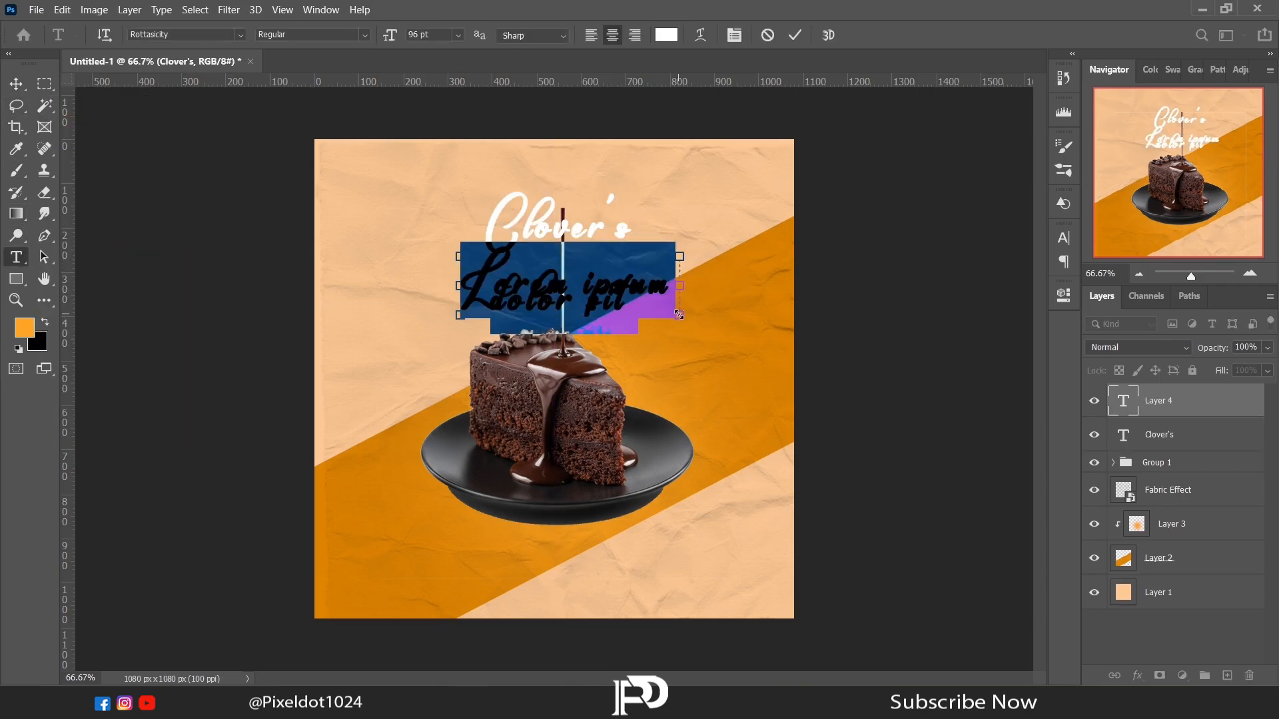
{"action": "type", "text": "CAKE"}
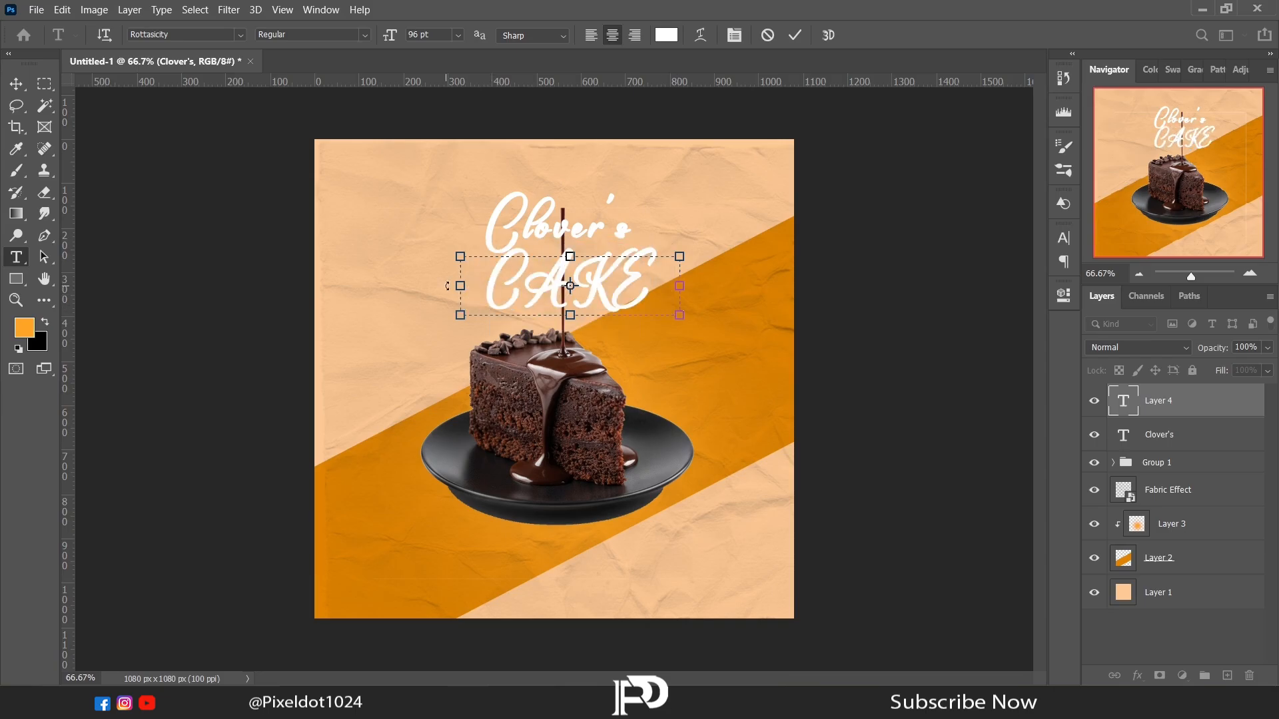
- Change the font of the "CAKE" text to Liquid
{"action": "left_click_drag", "start_coordinate": [488, 283], "coordinate": [652, 285]}
{"action": "left_click", "coordinate": [1063, 295]}
{"action": "left_click", "coordinate": [971, 459]}
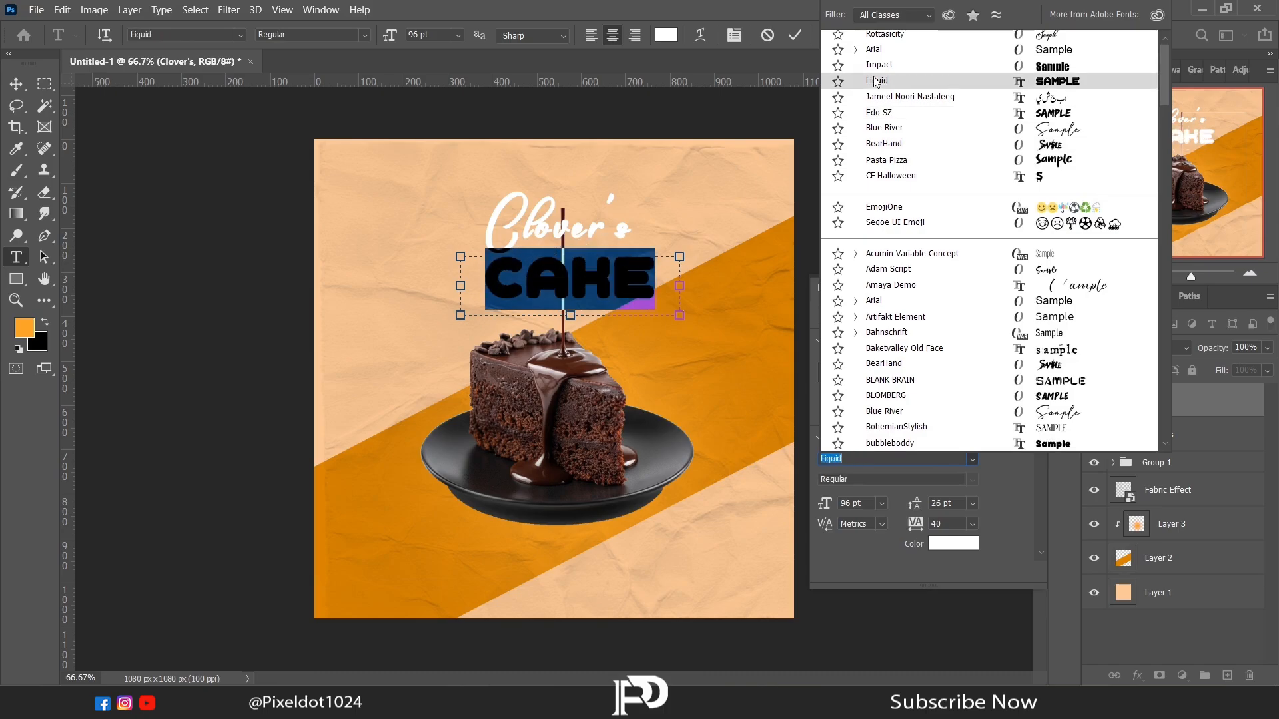
{"action": "left_click", "coordinate": [875, 81]}
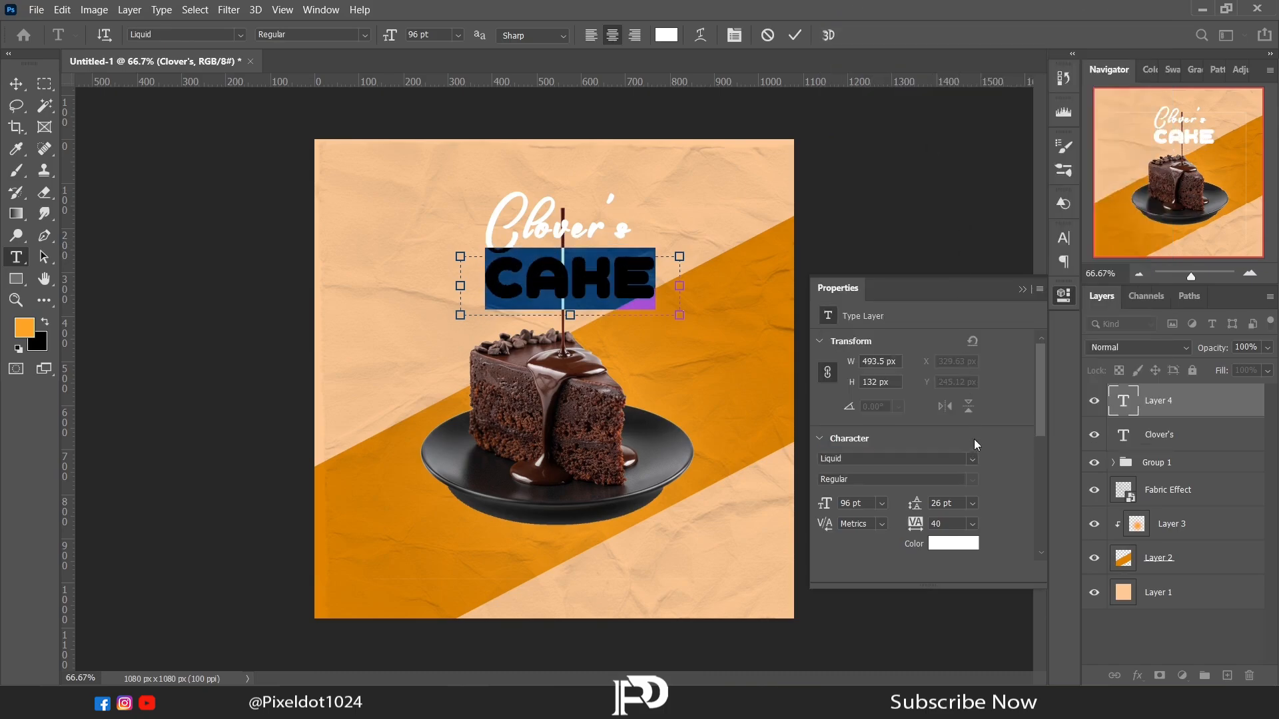
- Colour "CAKE" with brown #562c1b sampled from the cake's chocolate sauce, and move it up to overlap the base of "Clover's"
{"action": "left_click", "coordinate": [953, 544]}
{"action": "left_click", "coordinate": [577, 360]}
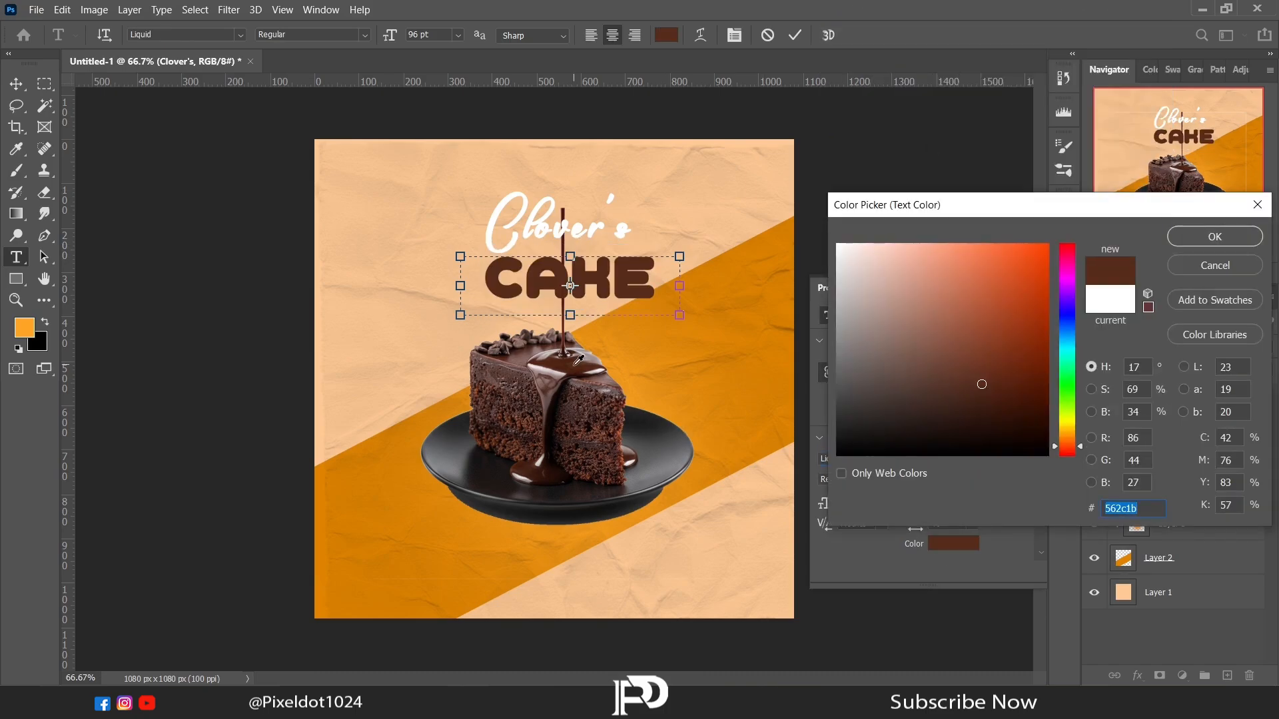
{"action": "left_click", "coordinate": [1204, 237]}
{"action": "left_click", "coordinate": [1019, 296]}
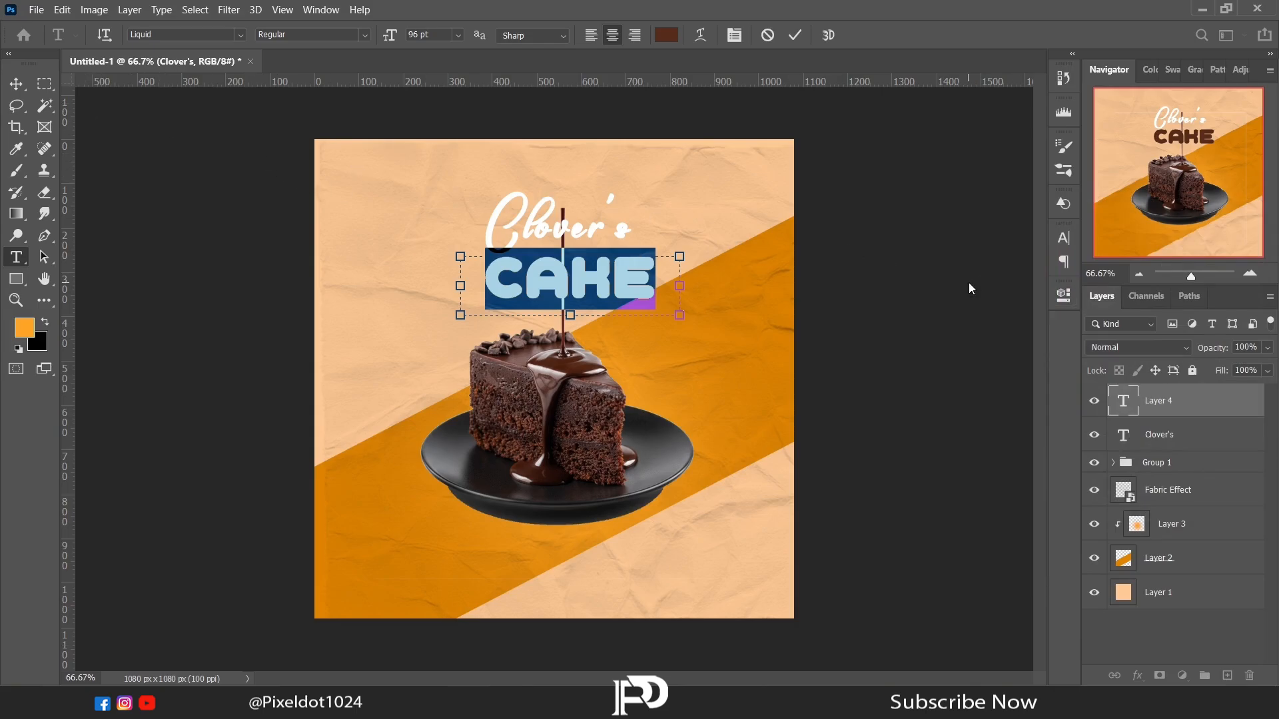
{"action": "left_click", "coordinate": [794, 34]}
{"action": "left_click", "coordinate": [15, 85]}
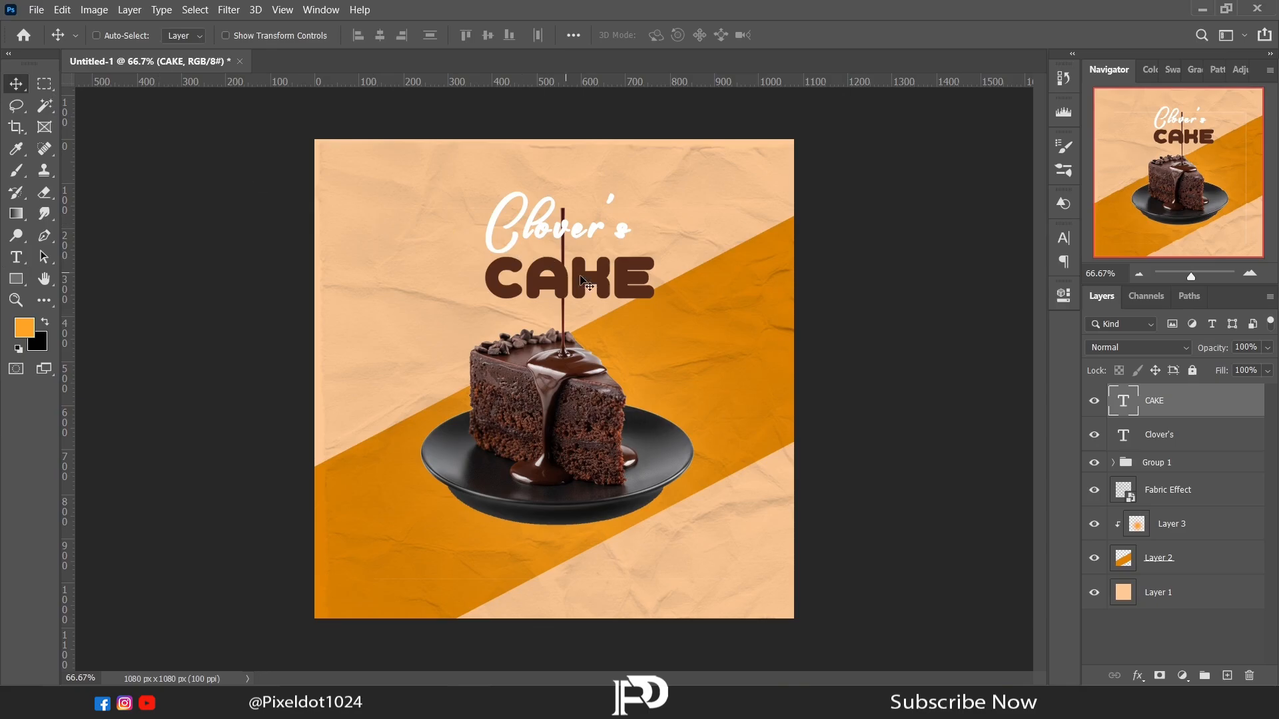
{"action": "left_click_drag", "start_coordinate": [580, 276], "coordinate": [568, 269]}
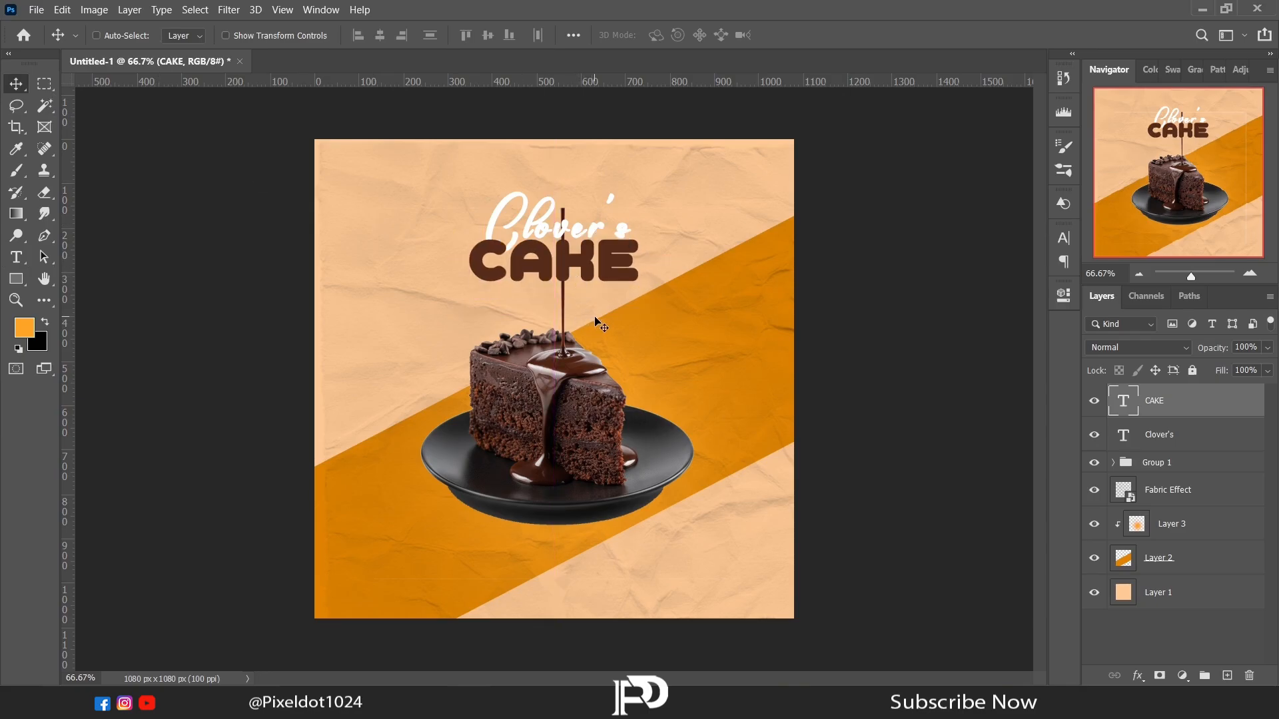
- On the Chocolate cake layer in Group 1, erase the chocolate drip above the "CAKE" lettering with a 55 px eraser
{"action": "left_click", "coordinate": [1094, 464]}
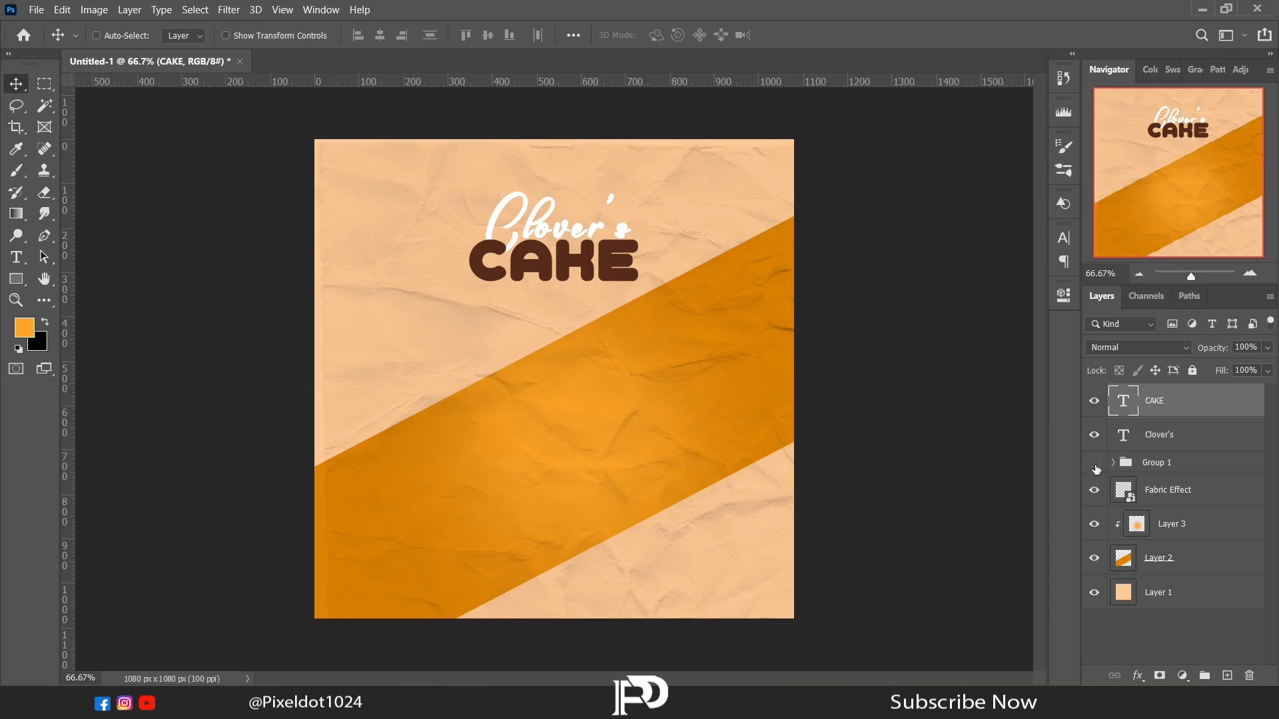
{"action": "left_click", "coordinate": [1094, 465]}
{"action": "left_click", "coordinate": [1112, 462]}
{"action": "left_click", "coordinate": [1212, 524]}
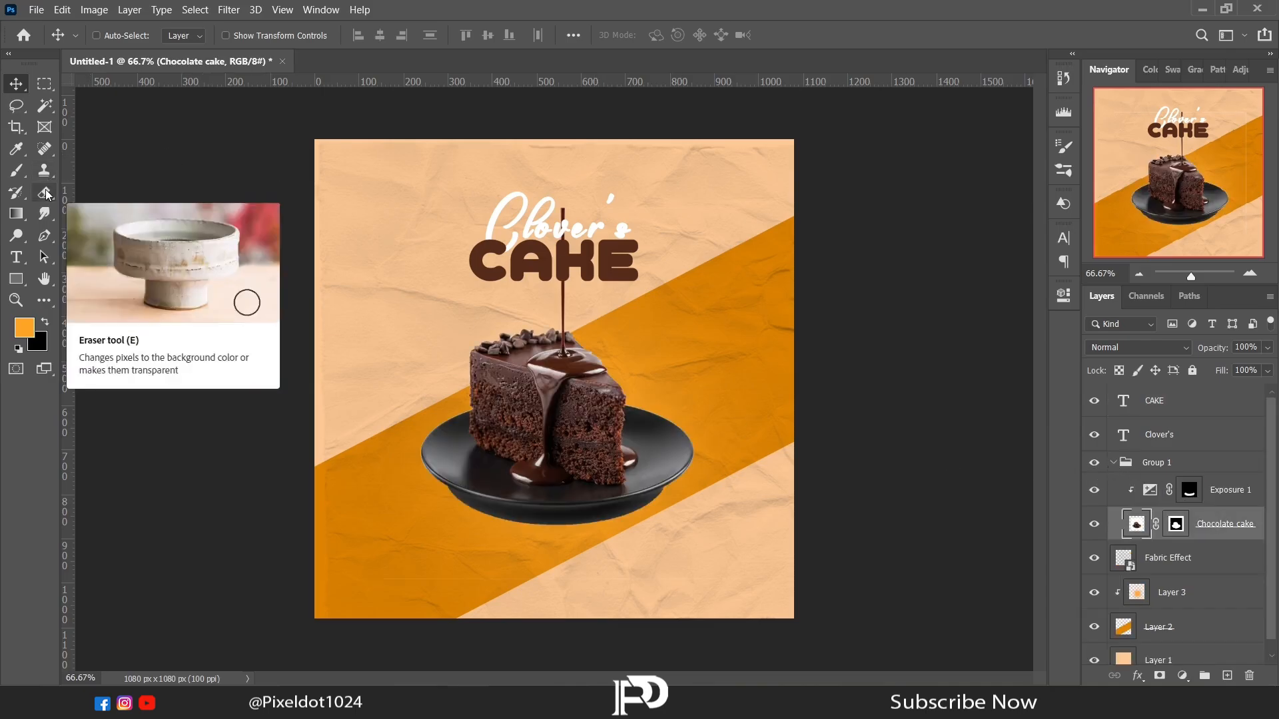
{"action": "left_click", "coordinate": [45, 193]}
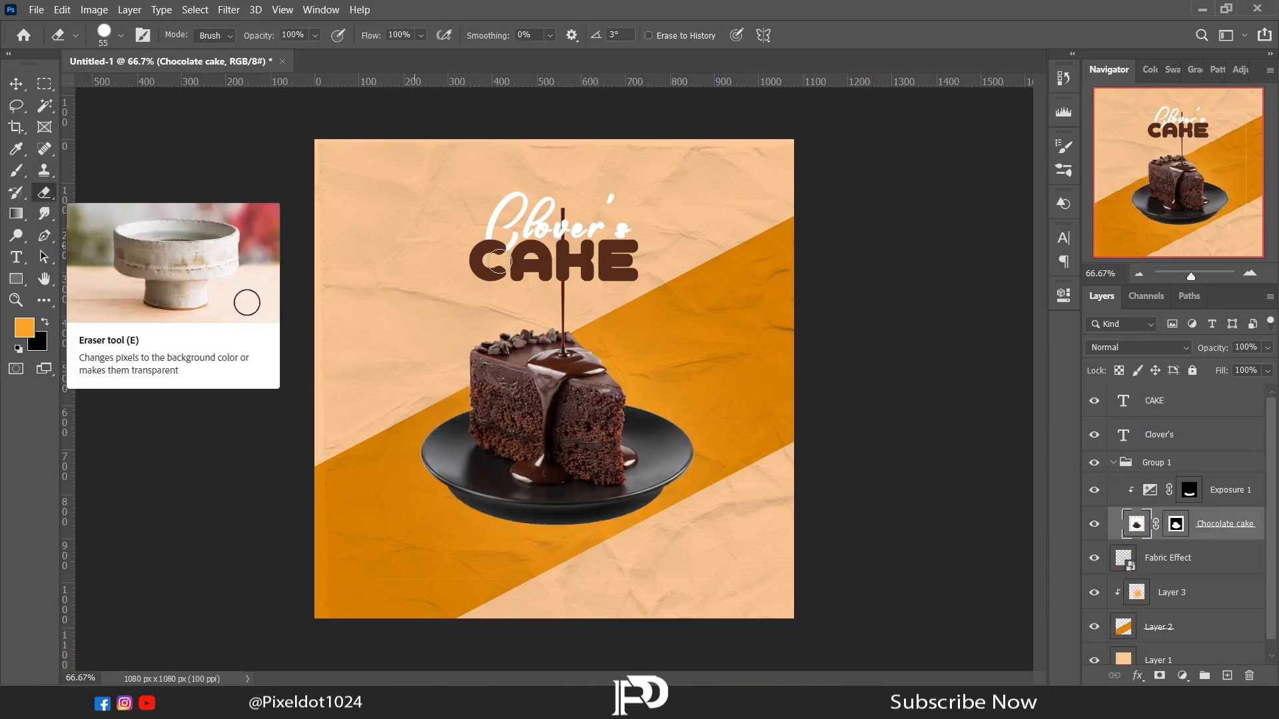
{"action": "left_click", "coordinate": [1250, 274]}
{"action": "left_click", "coordinate": [1249, 274]}
{"action": "left_click", "coordinate": [1249, 274]}
{"action": "left_click_drag", "start_coordinate": [1182, 180], "coordinate": [1186, 141]}
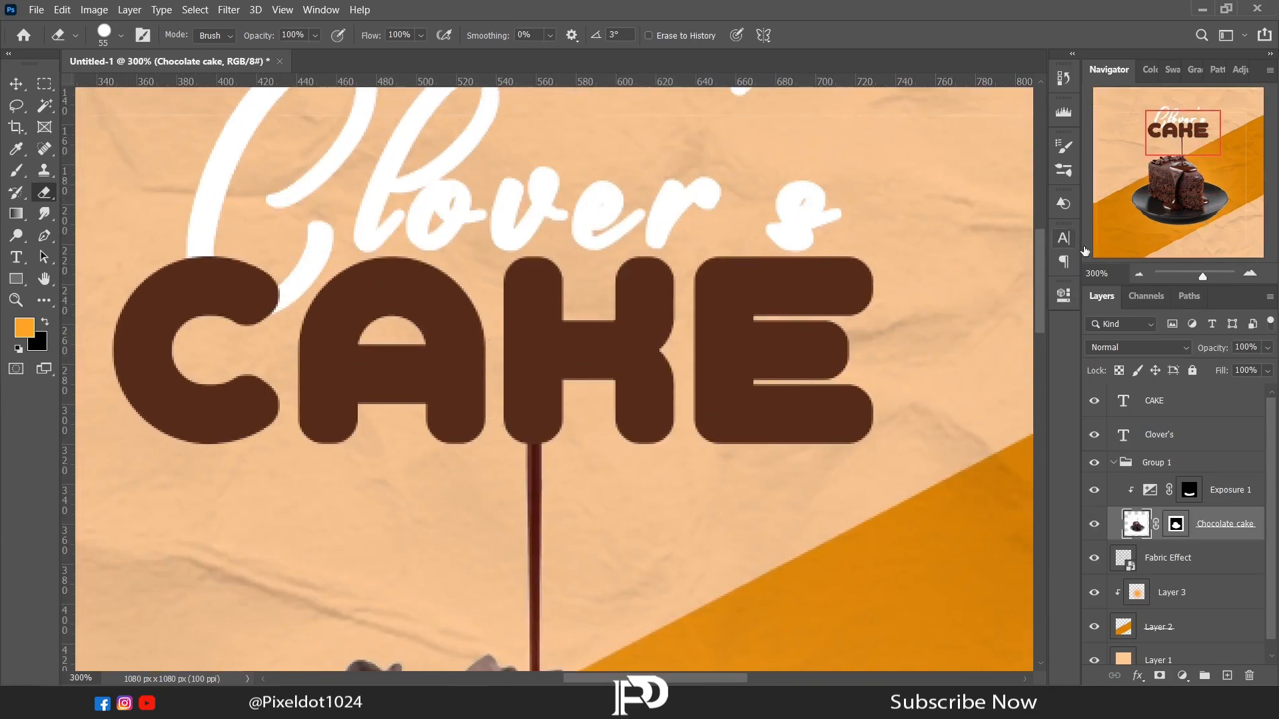
{"action": "left_click", "coordinate": [1140, 273]}
{"action": "left_click", "coordinate": [1136, 675]}
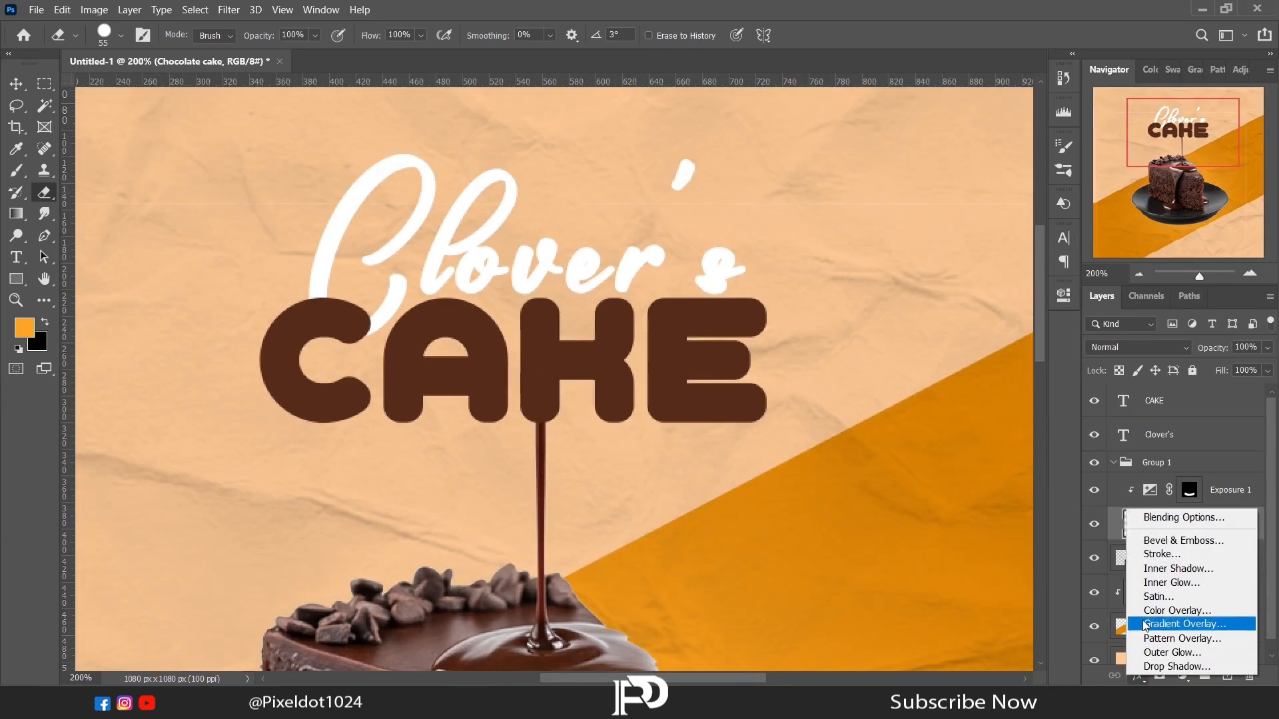
{"action": "left_click", "coordinate": [1173, 545]}
{"action": "left_click_drag", "start_coordinate": [530, 238], "coordinate": [935, 164]}
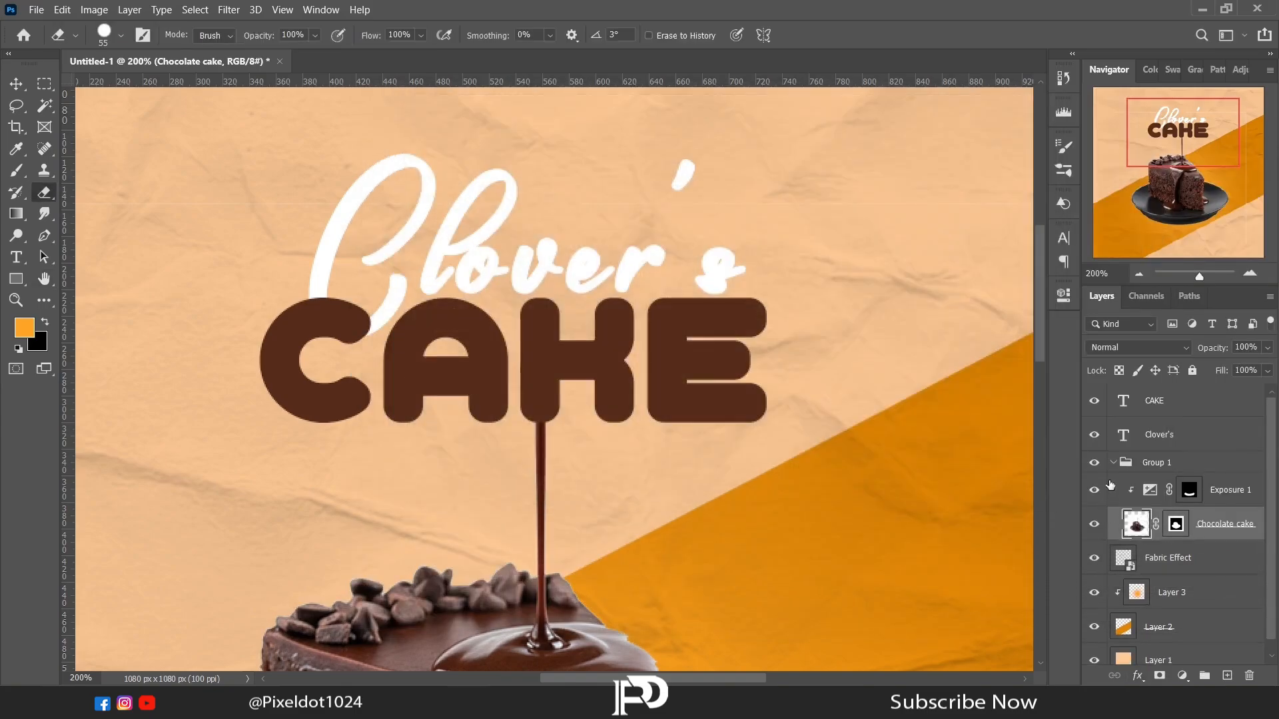
- Apply a Bevel & Emboss effect to the CAKE text layer and place that layer beneath the Clover's layer
{"action": "left_click", "coordinate": [1157, 404]}
{"action": "left_click", "coordinate": [1138, 675]}
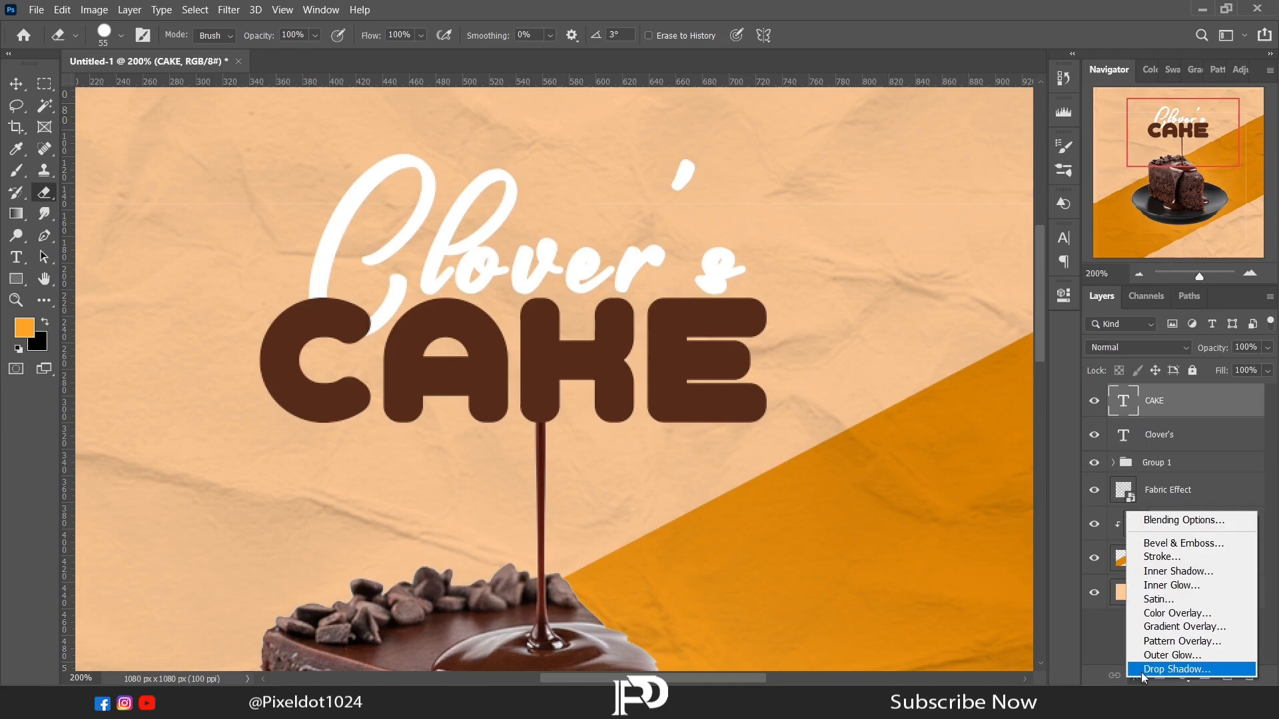
{"action": "left_click", "coordinate": [1140, 544]}
{"action": "mouse_move", "coordinate": [692, 111]}
{"action": "left_mouse_down"}
{"action": "mouse_move", "coordinate": [1061, 216]}
{"action": "mouse_move", "coordinate": [561, 305]}
{"action": "left_mouse_up"}
{"action": "left_click", "coordinate": [852, 320]}
{"action": "left_click_drag", "start_coordinate": [1192, 403], "coordinate": [1190, 459]}
- Draw the dripping speech-bubble custom shape, about 243 × 177 px, on the orange band beside the cake and fill it white
{"action": "left_click", "coordinate": [1139, 274]}
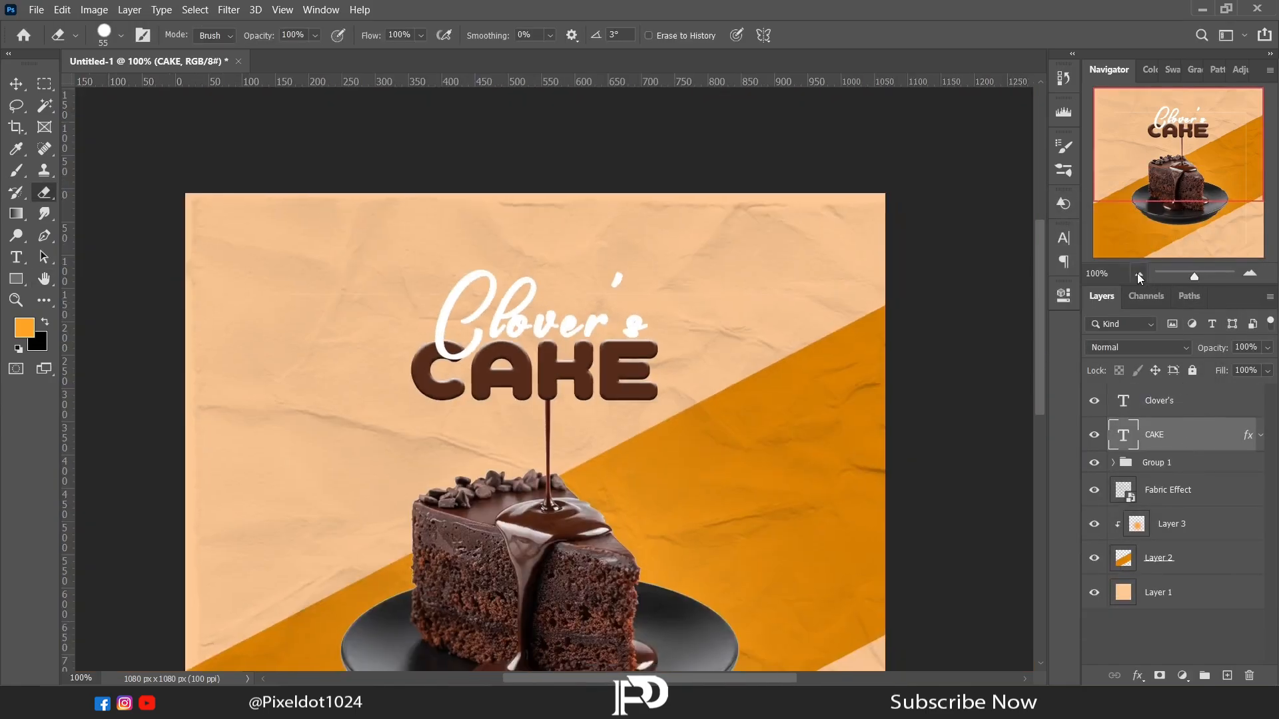
{"action": "left_click", "coordinate": [1139, 275]}
{"action": "right_click", "coordinate": [16, 280]}
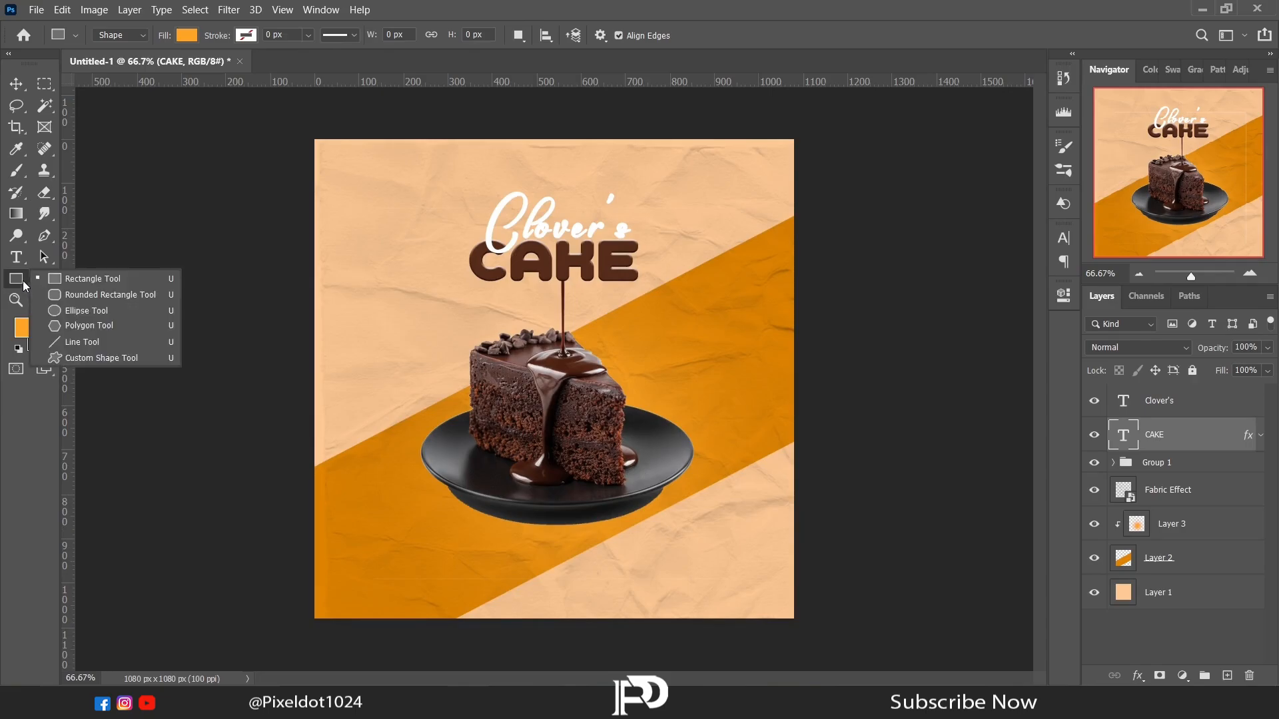
{"action": "left_click", "coordinate": [73, 358]}
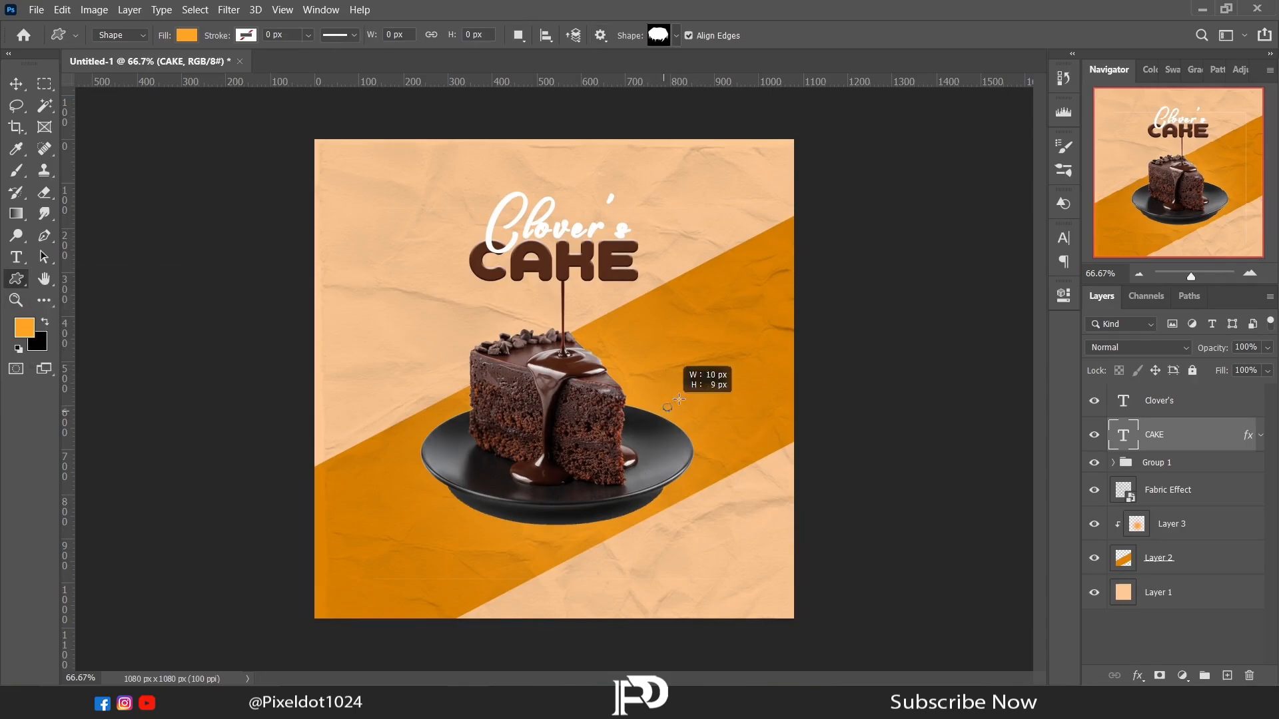
{"action": "left_click_drag", "start_coordinate": [679, 399], "coordinate": [770, 334]}
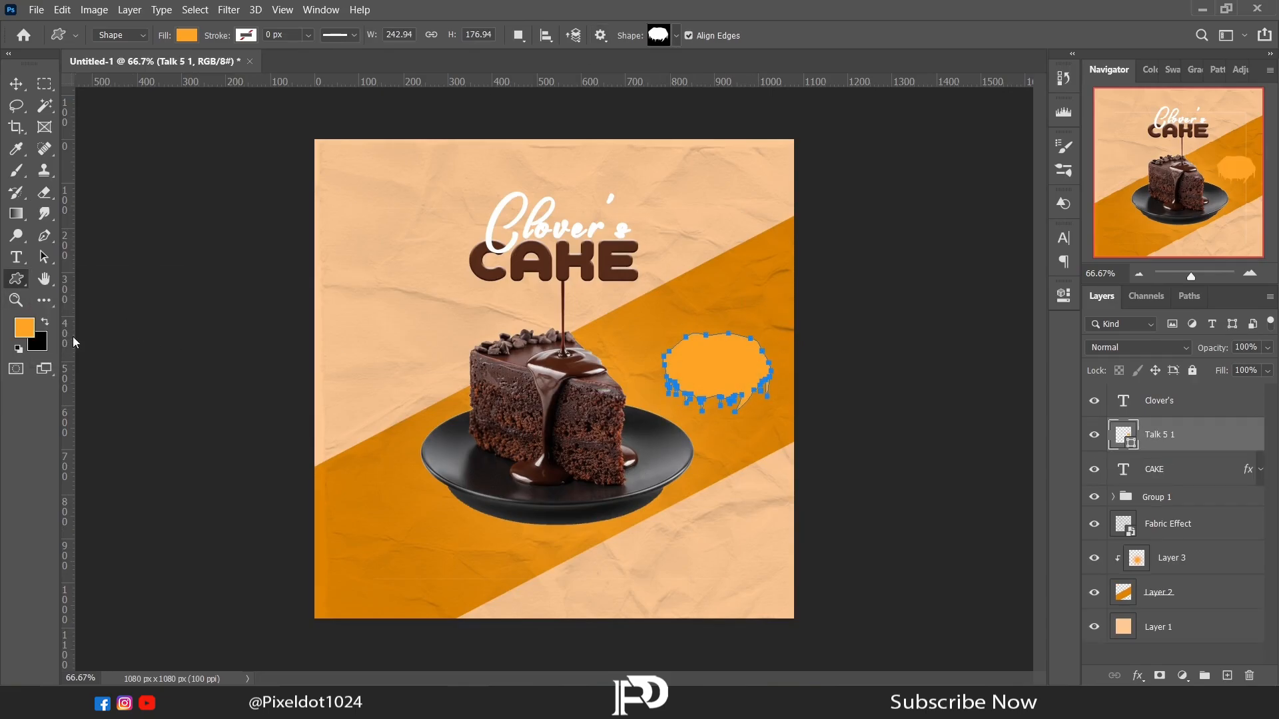
{"action": "left_click", "coordinate": [186, 35]}
{"action": "left_click", "coordinate": [81, 122]}
- Add a text box above the white bubble reading "SAVE" in Arial Regular at 18 pt
{"action": "key", "text": "t"}
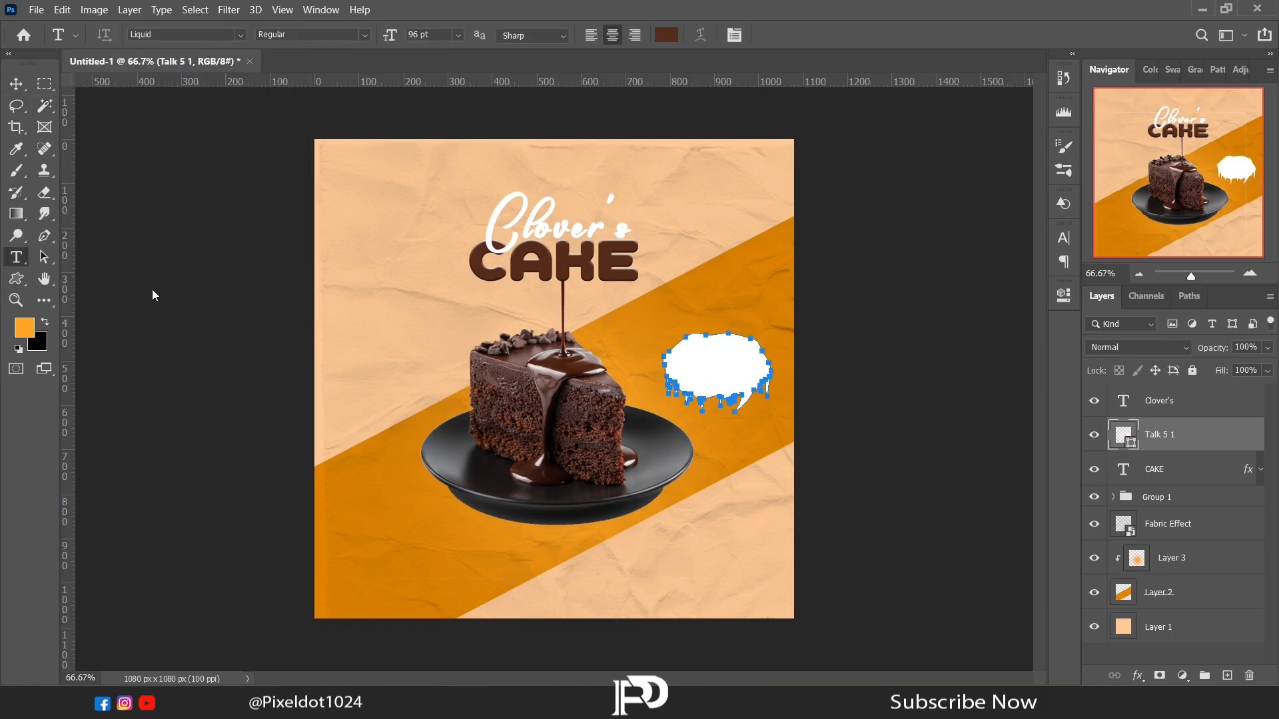
{"action": "left_click_drag", "start_coordinate": [660, 306], "coordinate": [758, 269]}
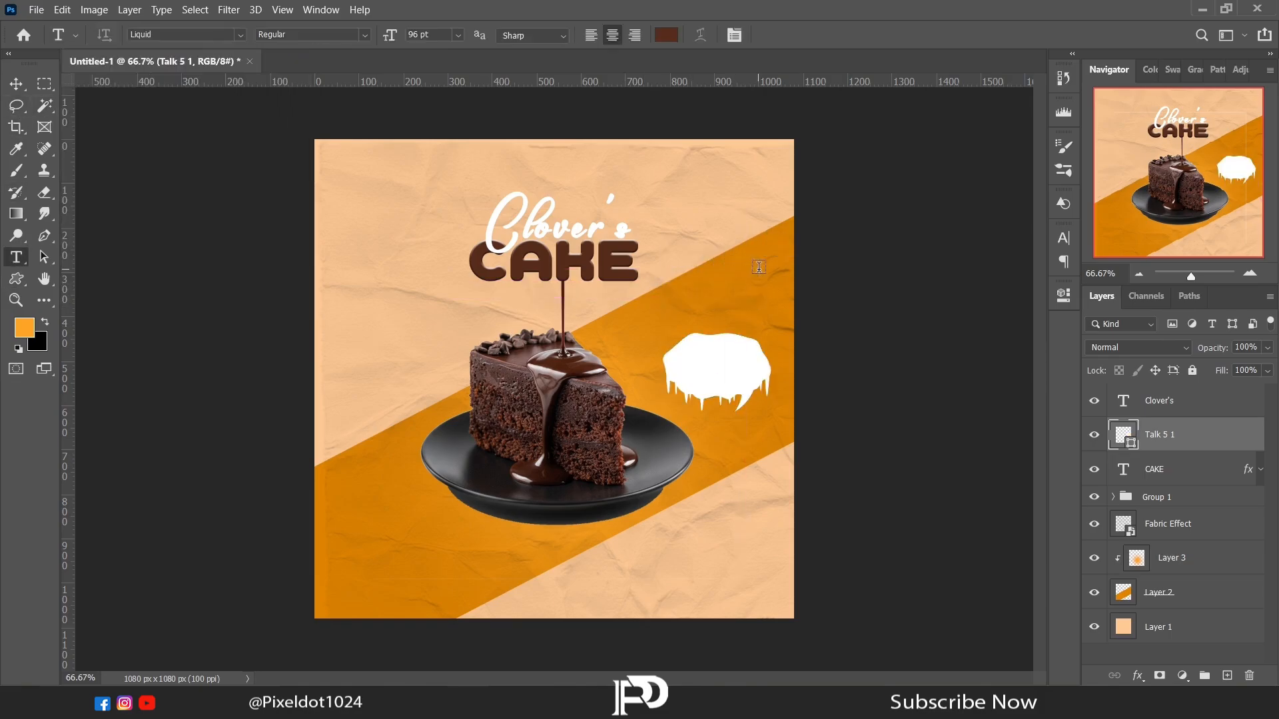
{"action": "left_click", "coordinate": [971, 458]}
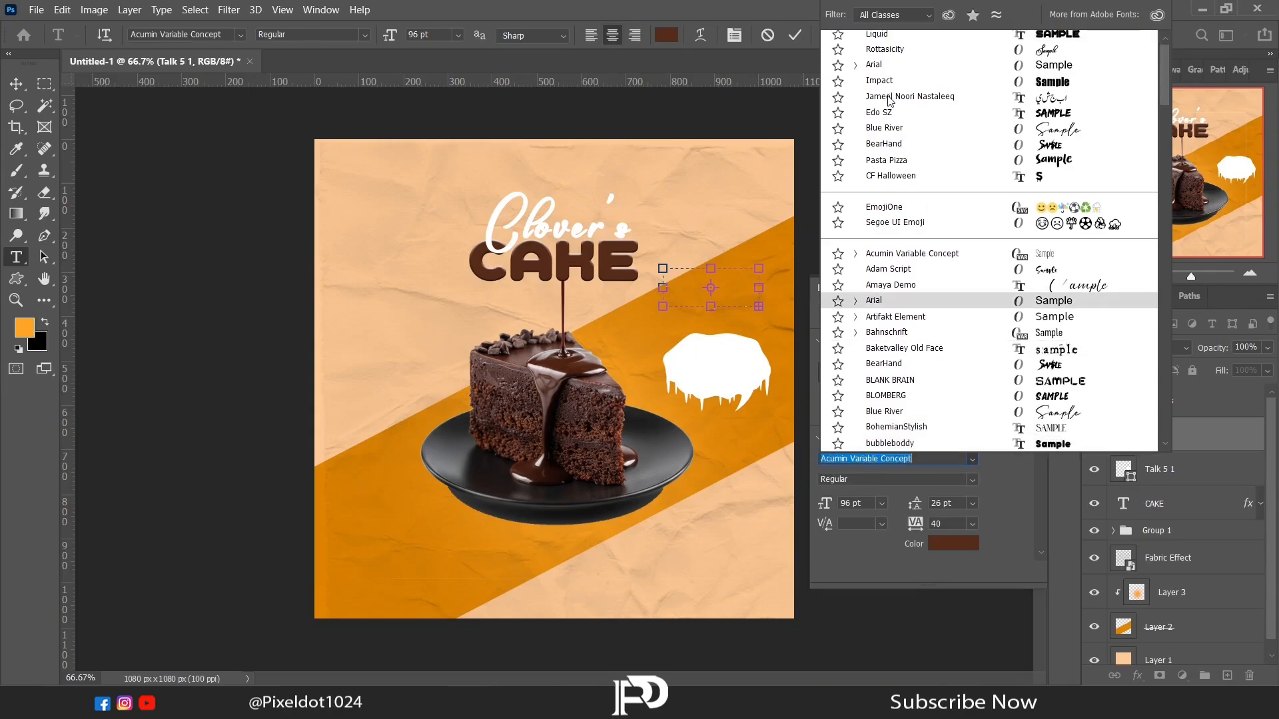
{"action": "left_click", "coordinate": [886, 300]}
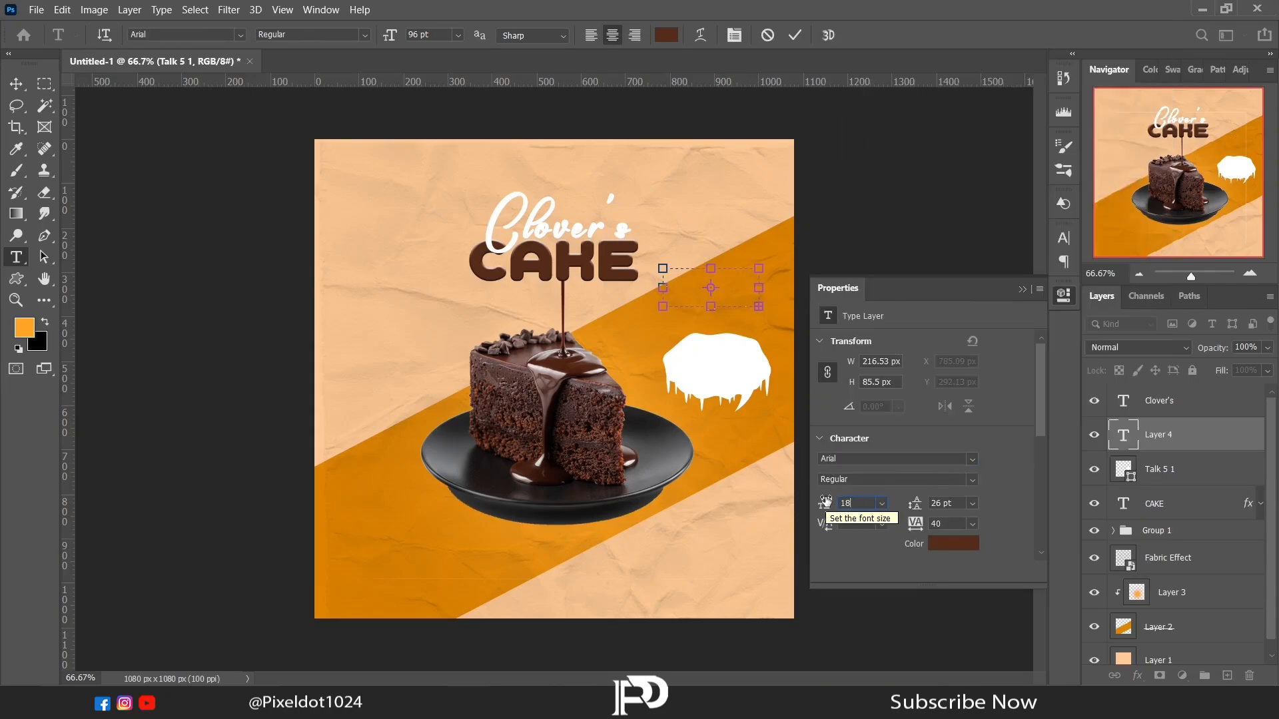
{"action": "key", "text": "Return"}
{"action": "type", "text": "SAVE"}
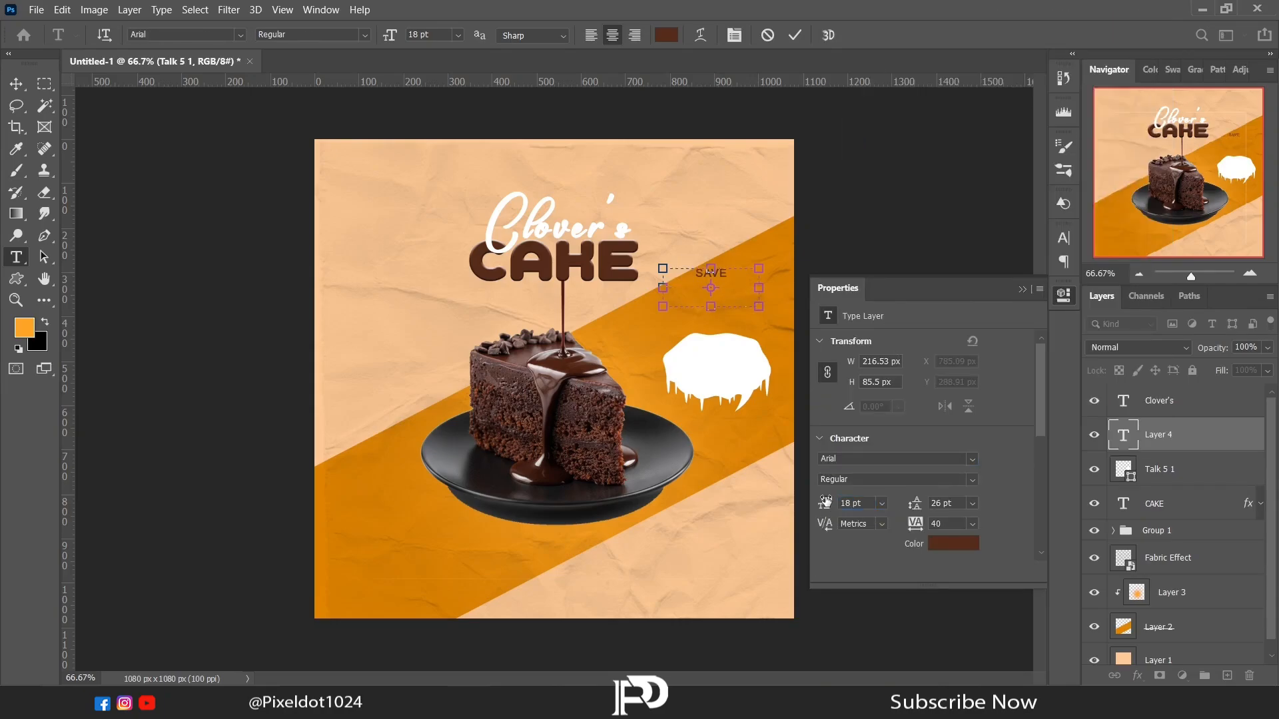
- Turn the "SAVE" text to vertical orientation in a narrow box about 33 × 145 px
{"action": "left_click_drag", "start_coordinate": [721, 308], "coordinate": [720, 333]}
{"action": "left_click_drag", "start_coordinate": [662, 301], "coordinate": [746, 319]}
{"action": "key", "text": "ctrl+plus"}
{"action": "key", "text": "ctrl+plus"}
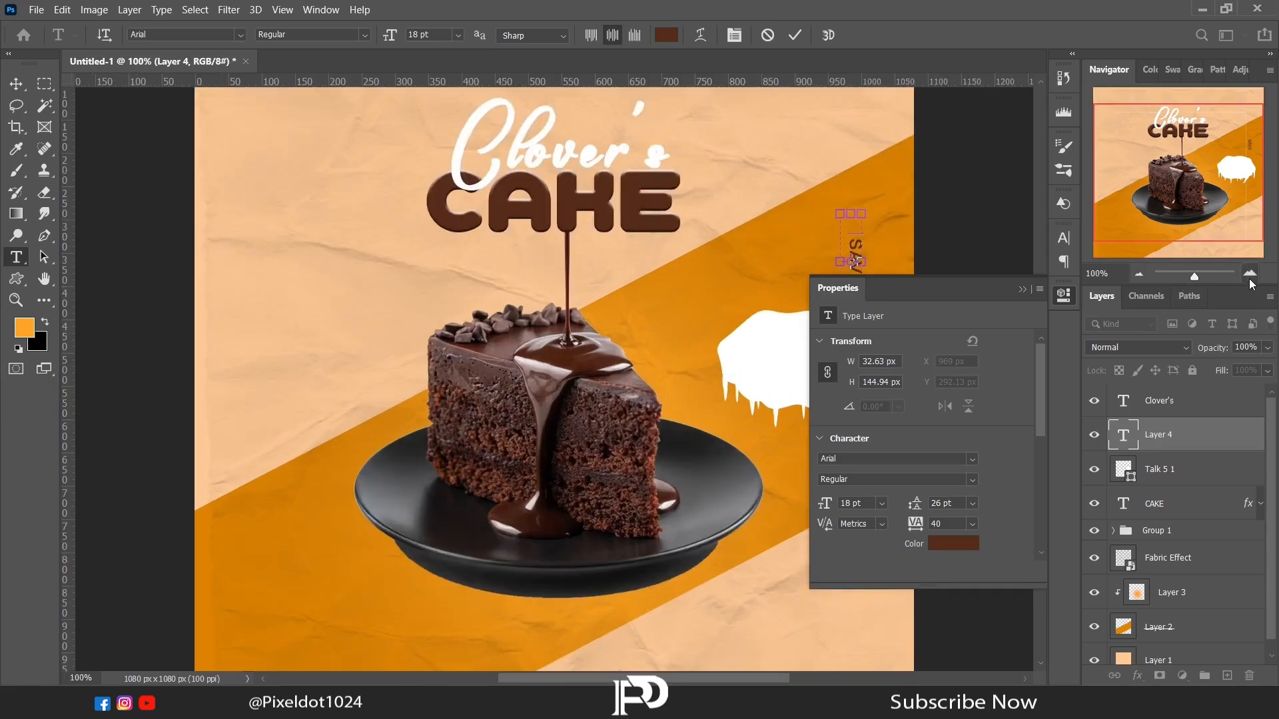
{"action": "scroll", "coordinate": [562, 312], "scroll_direction": "right", "scroll_amount": 5}
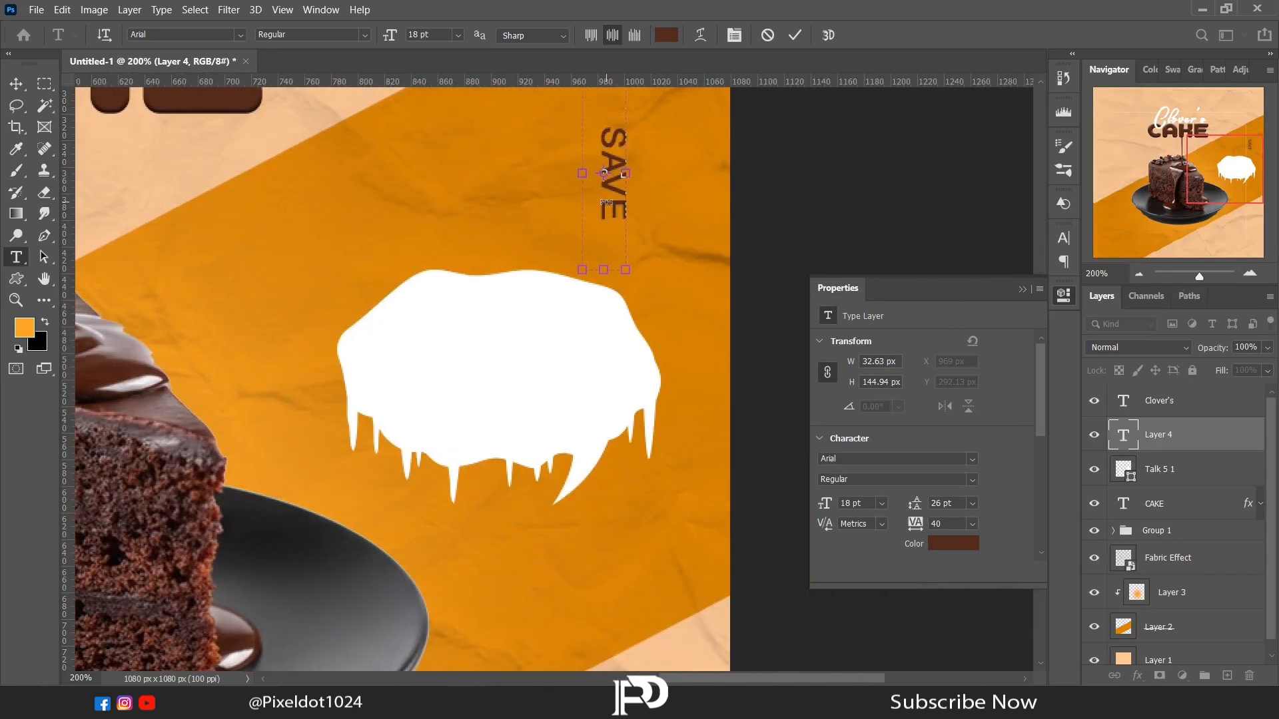
{"action": "left_click", "coordinate": [984, 274]}
{"action": "left_click", "coordinate": [796, 41]}
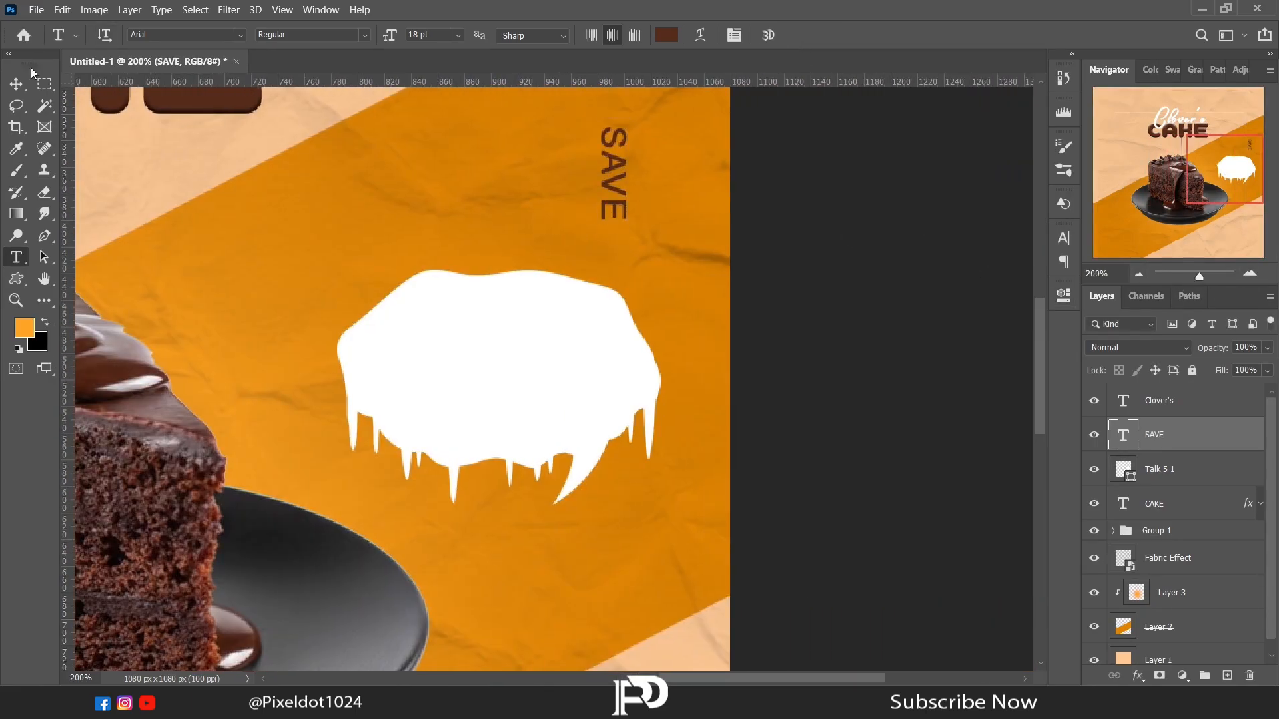
- Move the vertical "SAVE" text onto the white bubble near its edge facing the cake
{"action": "key", "text": "v"}
{"action": "left_click_drag", "start_coordinate": [615, 180], "coordinate": [398, 373]}
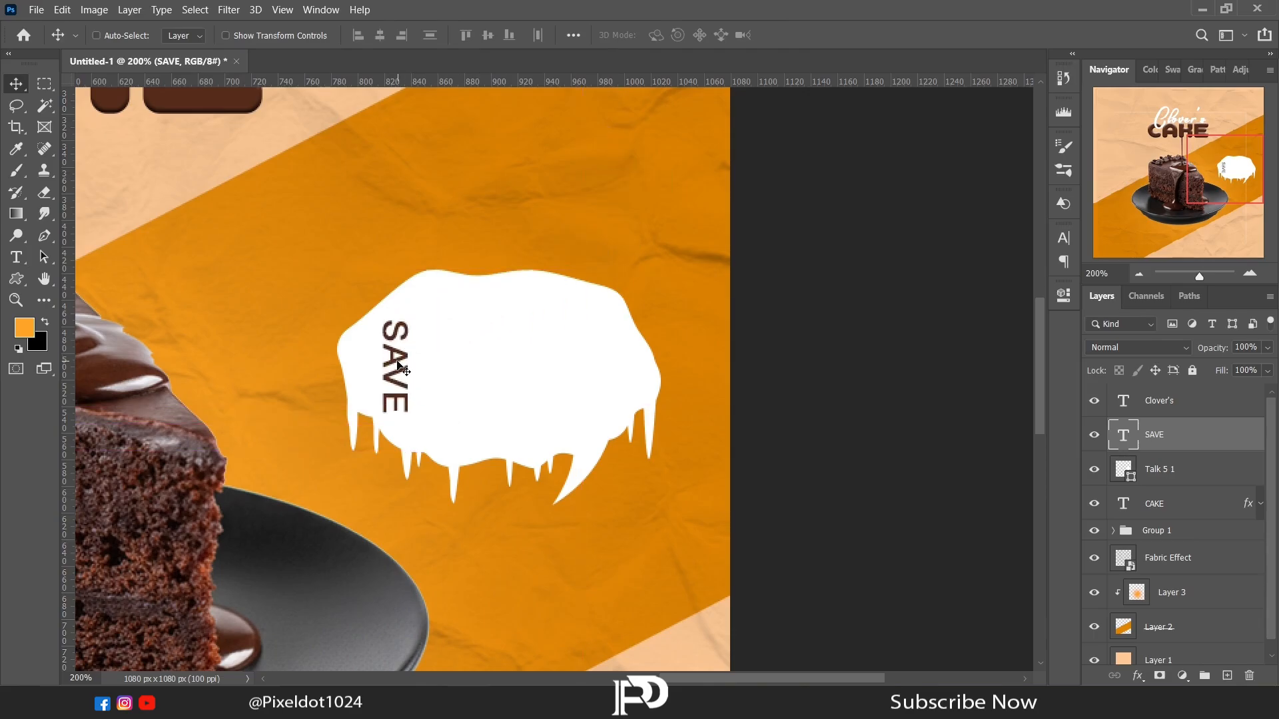
- Add a text box reading "UP TO" in 18 pt Arial and move it onto the upper part of the white bubble
{"action": "key", "text": "t"}
{"action": "left_click_drag", "start_coordinate": [349, 151], "coordinate": [595, 253]}
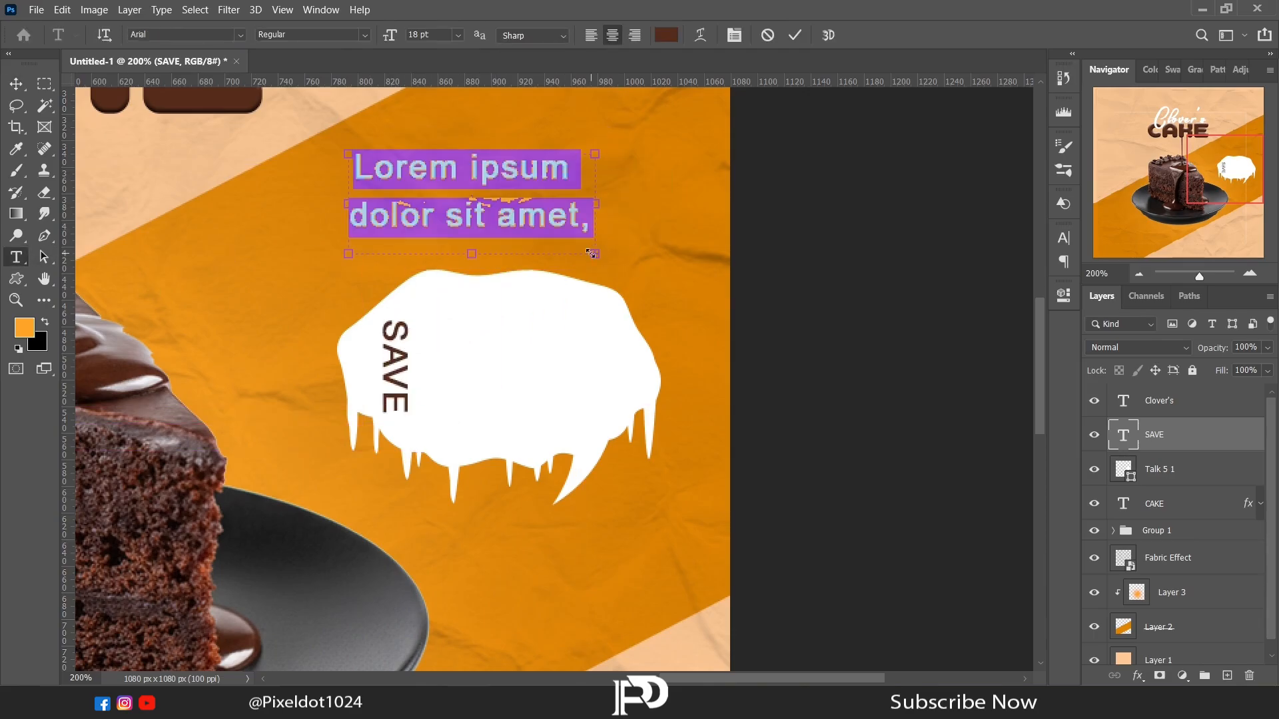
{"action": "type", "text": "TO"}
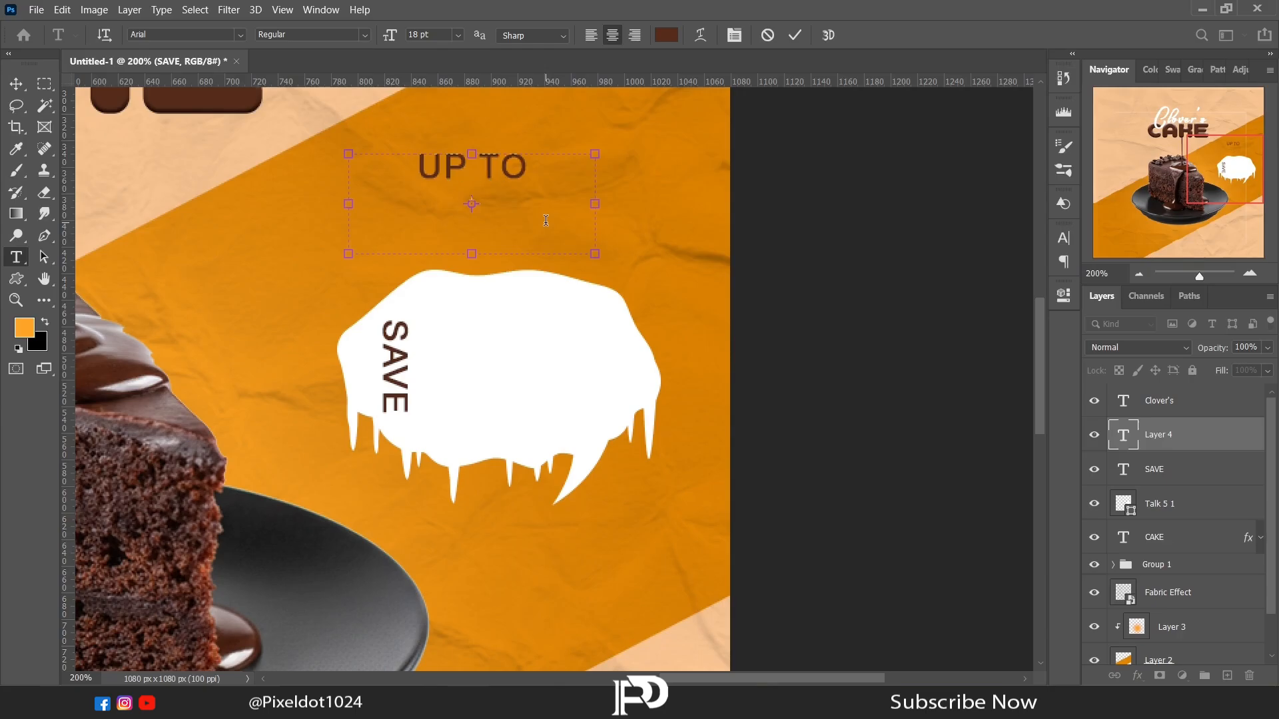
{"action": "left_click_drag", "start_coordinate": [472, 254], "coordinate": [471, 279]}
{"action": "left_click", "coordinate": [796, 36]}
{"action": "key", "text": "v"}
{"action": "left_click_drag", "start_coordinate": [455, 168], "coordinate": [1034, 252]}
- Set the font style of the "UP TO" and "SAVE" text layers to Bold
{"action": "key", "text": "t"}
{"action": "left_click", "coordinate": [1063, 295]}
{"action": "left_click", "coordinate": [963, 481]}
{"action": "left_click", "coordinate": [902, 518]}
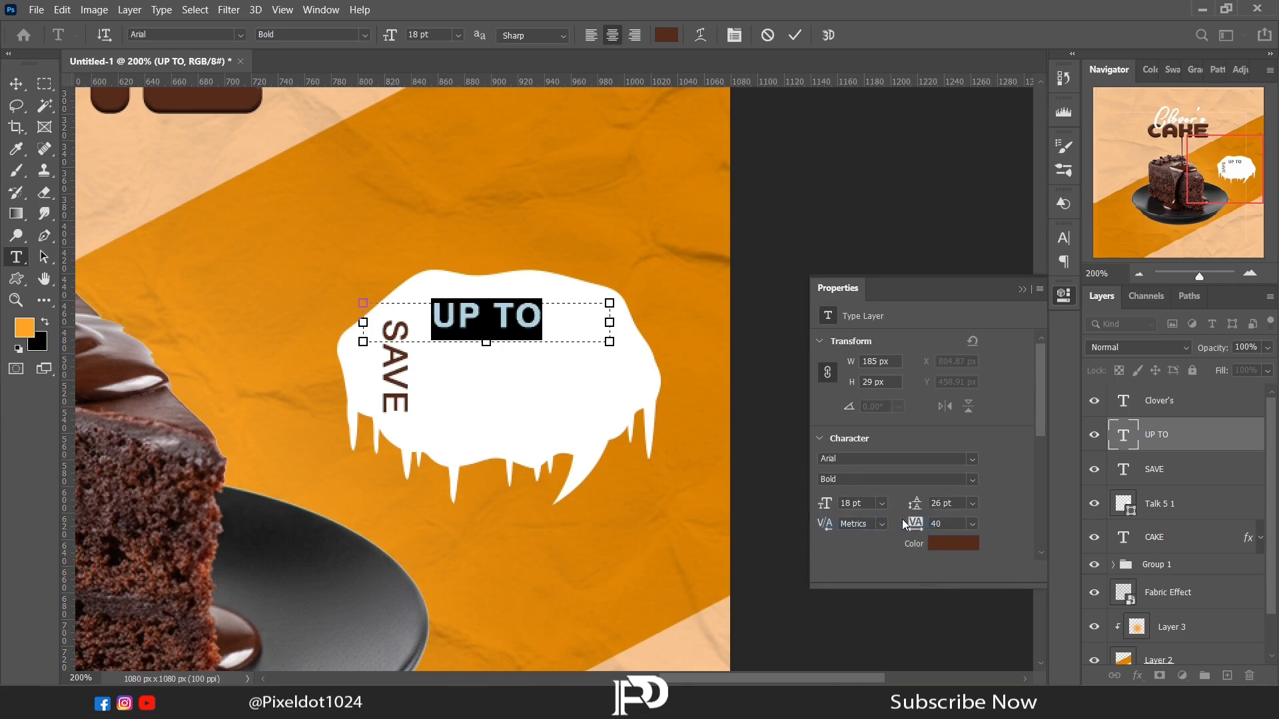
{"action": "left_click", "coordinate": [1167, 474]}
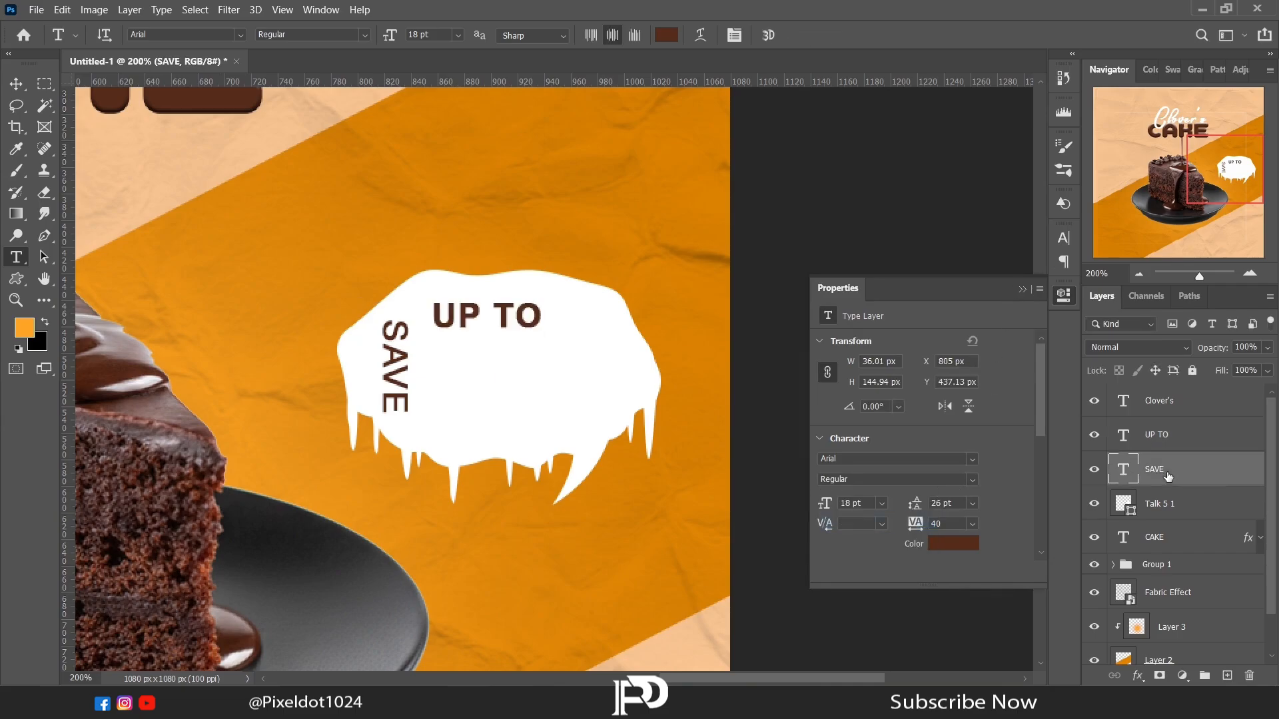
{"action": "left_click", "coordinate": [975, 484]}
{"action": "left_click", "coordinate": [904, 520]}
{"action": "left_click", "coordinate": [1022, 290]}
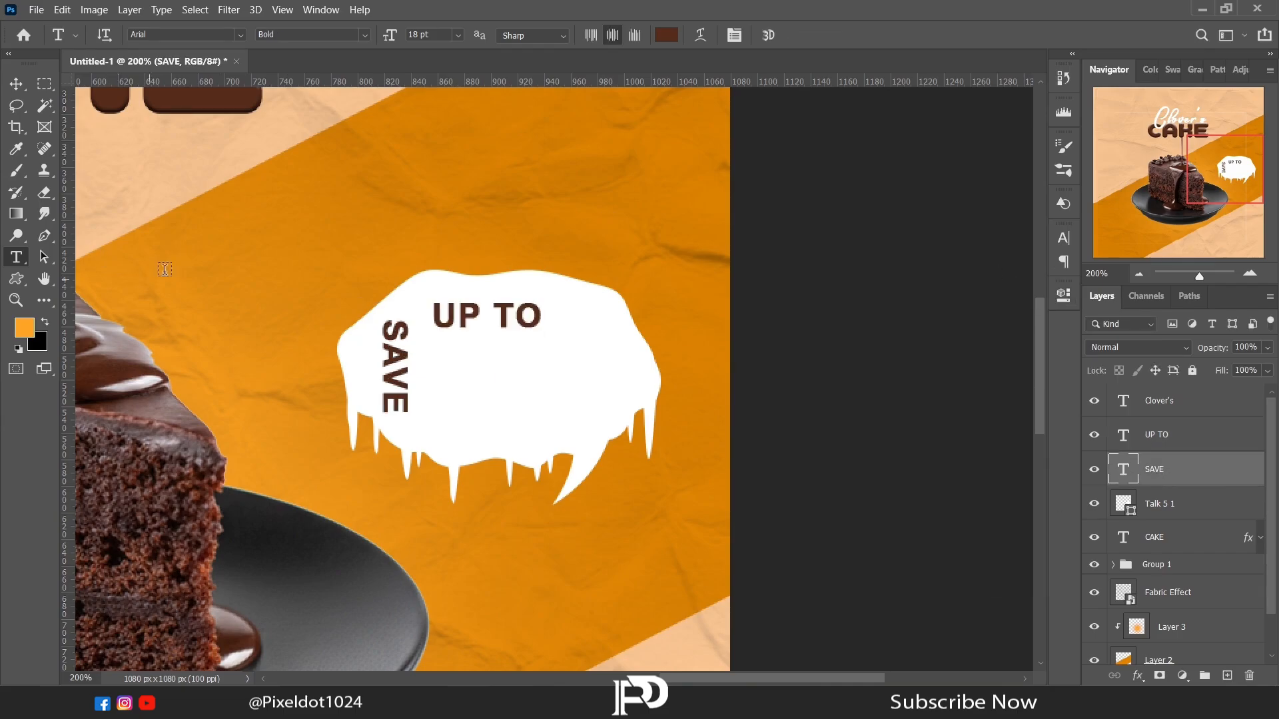
- Add a "%" text in Arial Bold 18 pt and place it on the bubble just below and beyond the end of "UP TO"
{"action": "left_click_drag", "start_coordinate": [249, 151], "coordinate": [462, 228]}
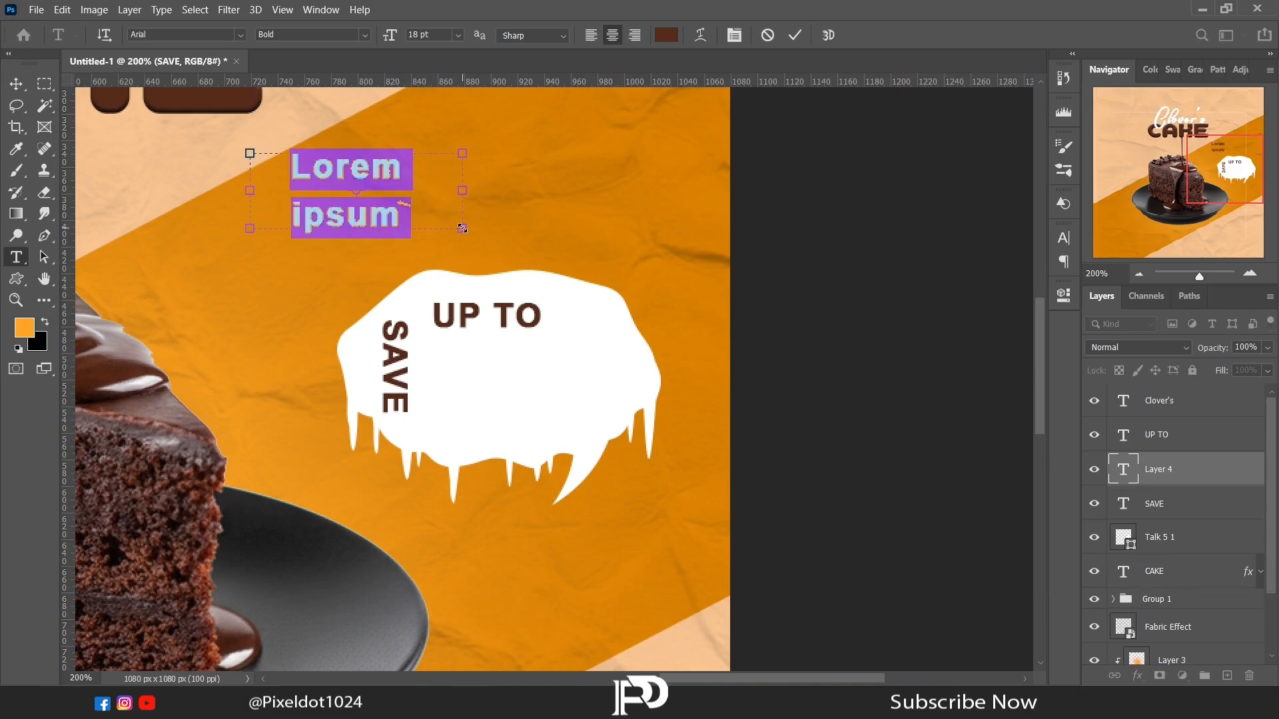
{"action": "type", "text": "%"}
{"action": "left_click_drag", "start_coordinate": [250, 190], "coordinate": [579, 338]}
{"action": "left_click", "coordinate": [794, 35]}
{"action": "key", "text": "v"}
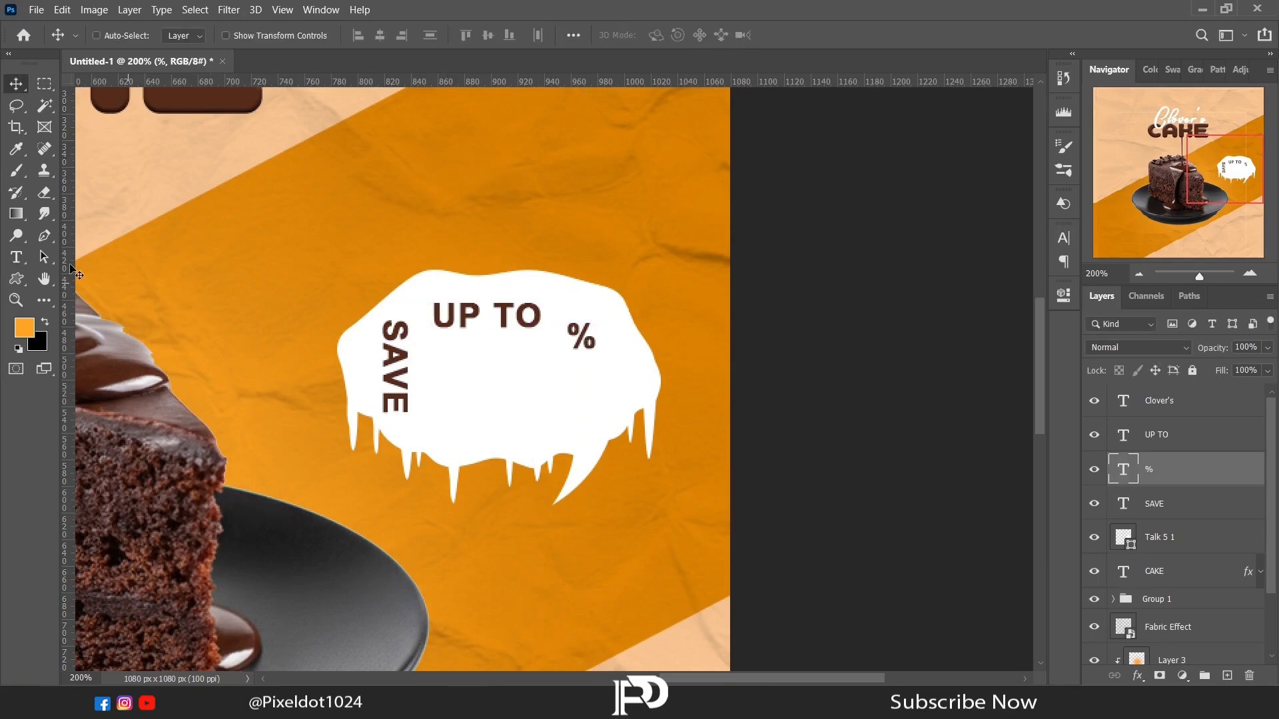
- Add the text "OFF" directly below the "%" sign and turn it to vertical orientation
{"action": "key", "text": "t"}
{"action": "left_click_drag", "start_coordinate": [482, 236], "coordinate": [591, 394]}
{"action": "type", "text": "OFF"}
{"action": "left_click", "coordinate": [104, 35]}
{"action": "left_click", "coordinate": [16, 84]}
- Add a text box reading "50" above the bubble and set it in Impact at 48 pt
{"action": "left_click", "coordinate": [16, 257]}
{"action": "left_click_drag", "start_coordinate": [327, 147], "coordinate": [567, 249]}
{"action": "type", "text": "50"}
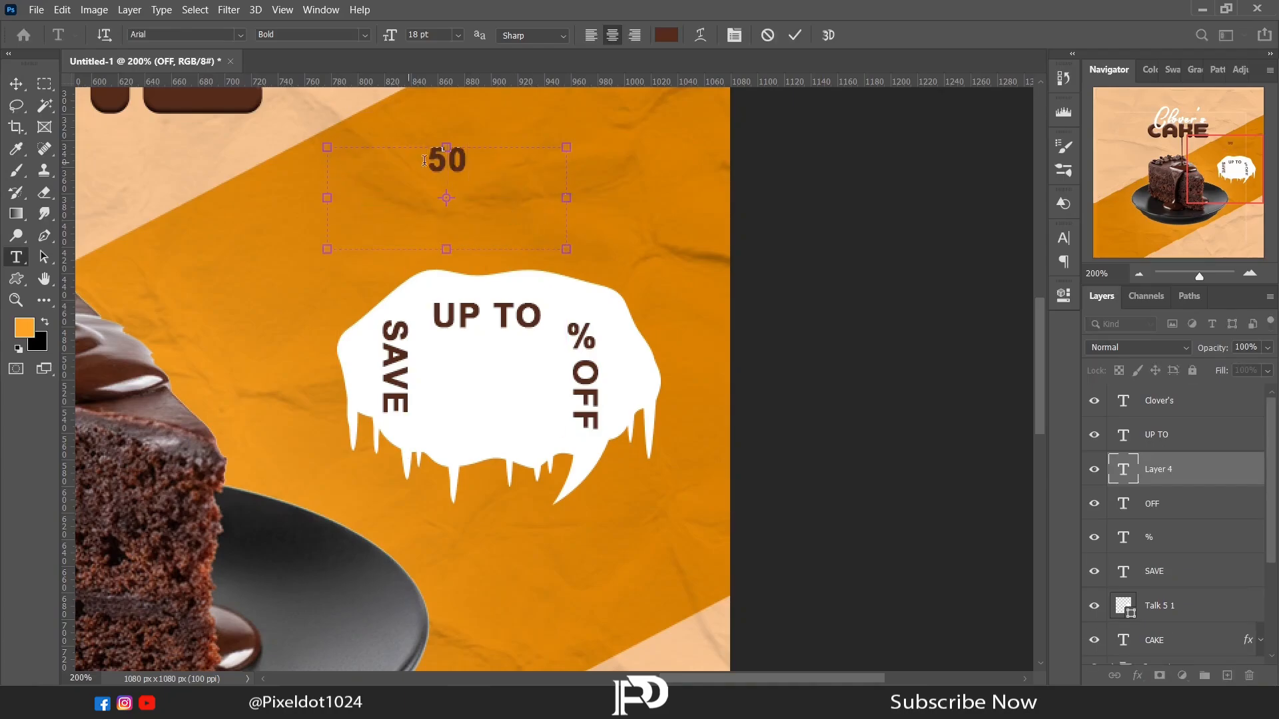
{"action": "key", "text": "ctrl+a"}
{"action": "left_click", "coordinate": [1064, 295]}
{"action": "left_click", "coordinate": [973, 464]}
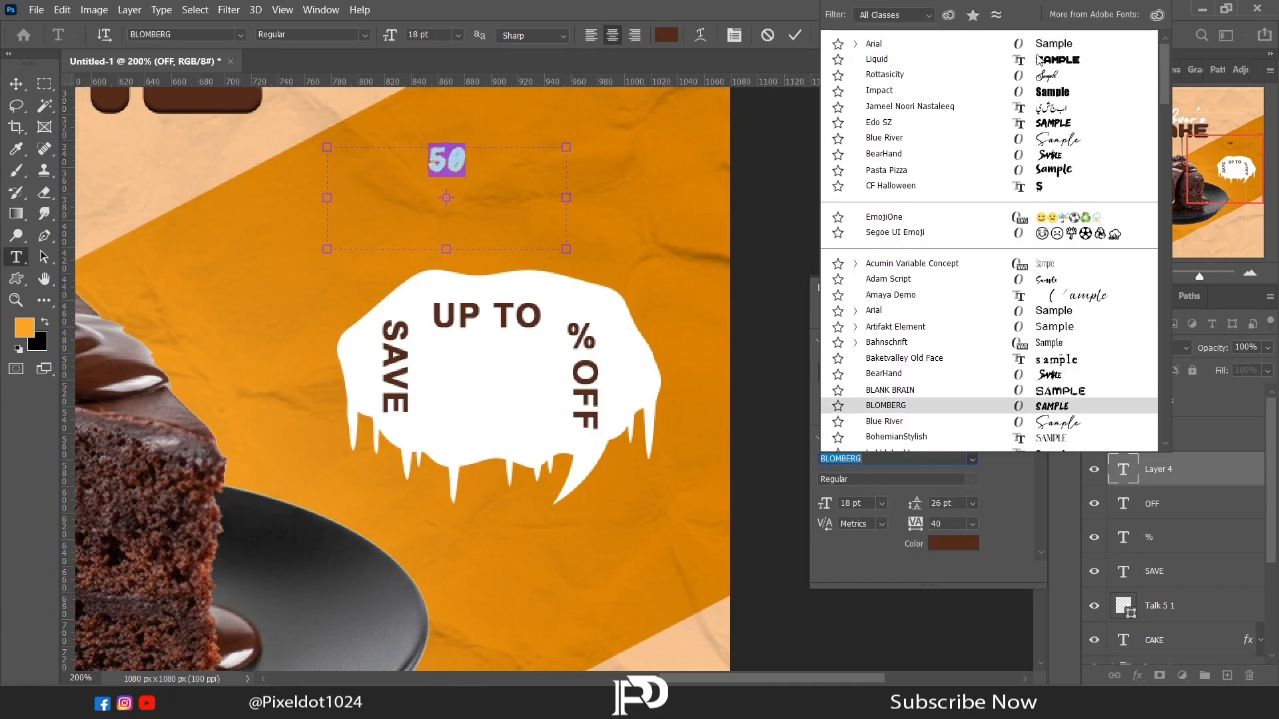
{"action": "left_click", "coordinate": [1044, 94]}
{"action": "type", "text": "48"}
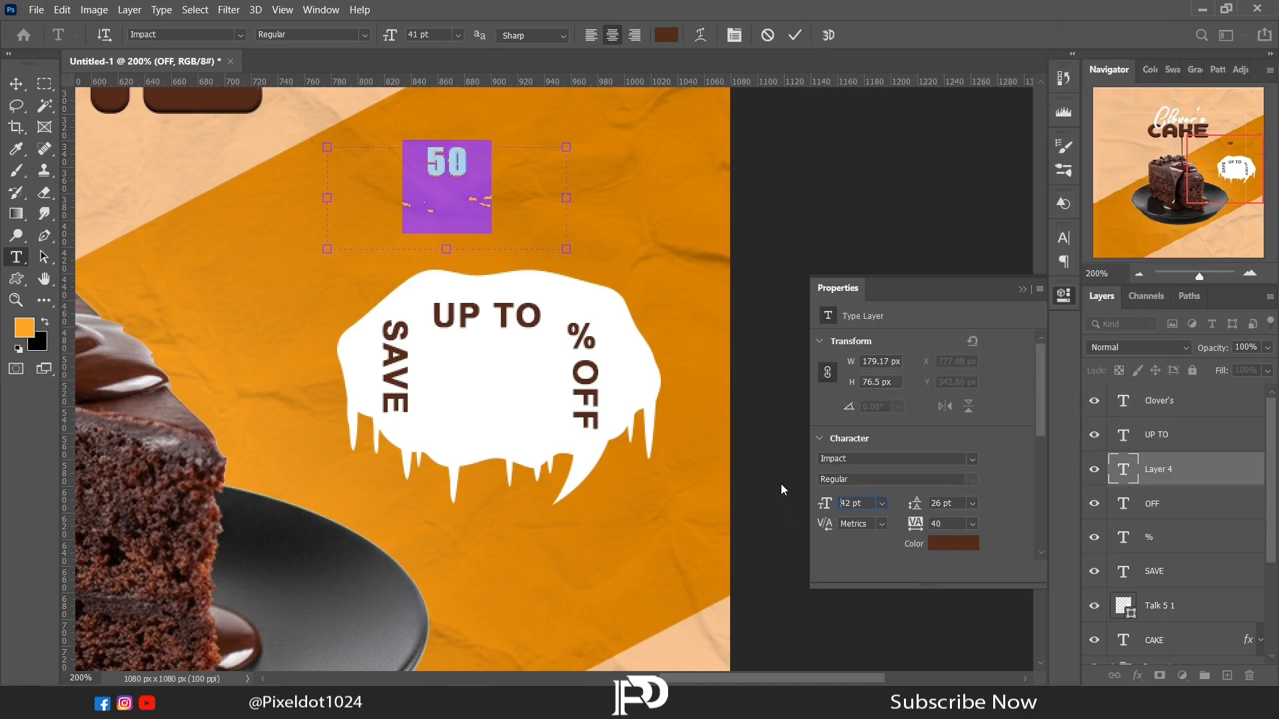
{"action": "key", "text": "Return"}
- Narrow the "50" text box to about 83 px and move it to the bubble's centre under "UP TO"
{"action": "left_click_drag", "start_coordinate": [566, 198], "coordinate": [440, 200]}
{"action": "left_click", "coordinate": [16, 83]}
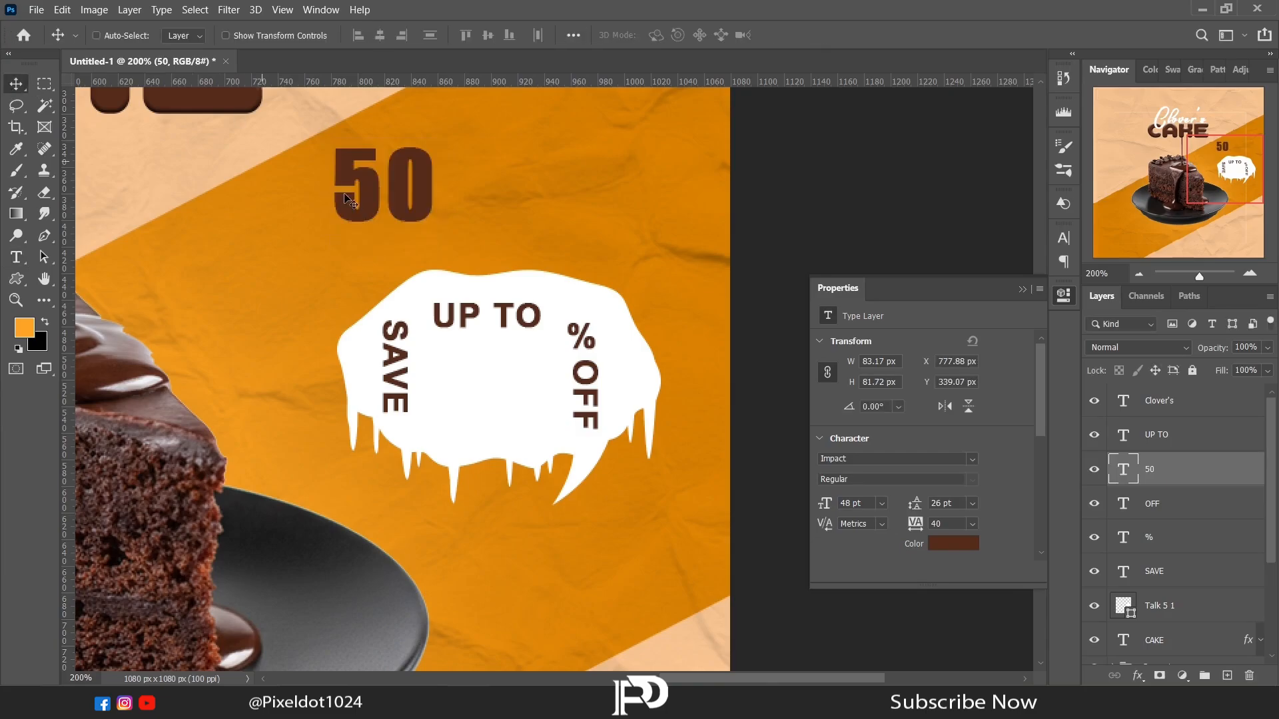
{"action": "left_click_drag", "start_coordinate": [365, 177], "coordinate": [474, 383]}
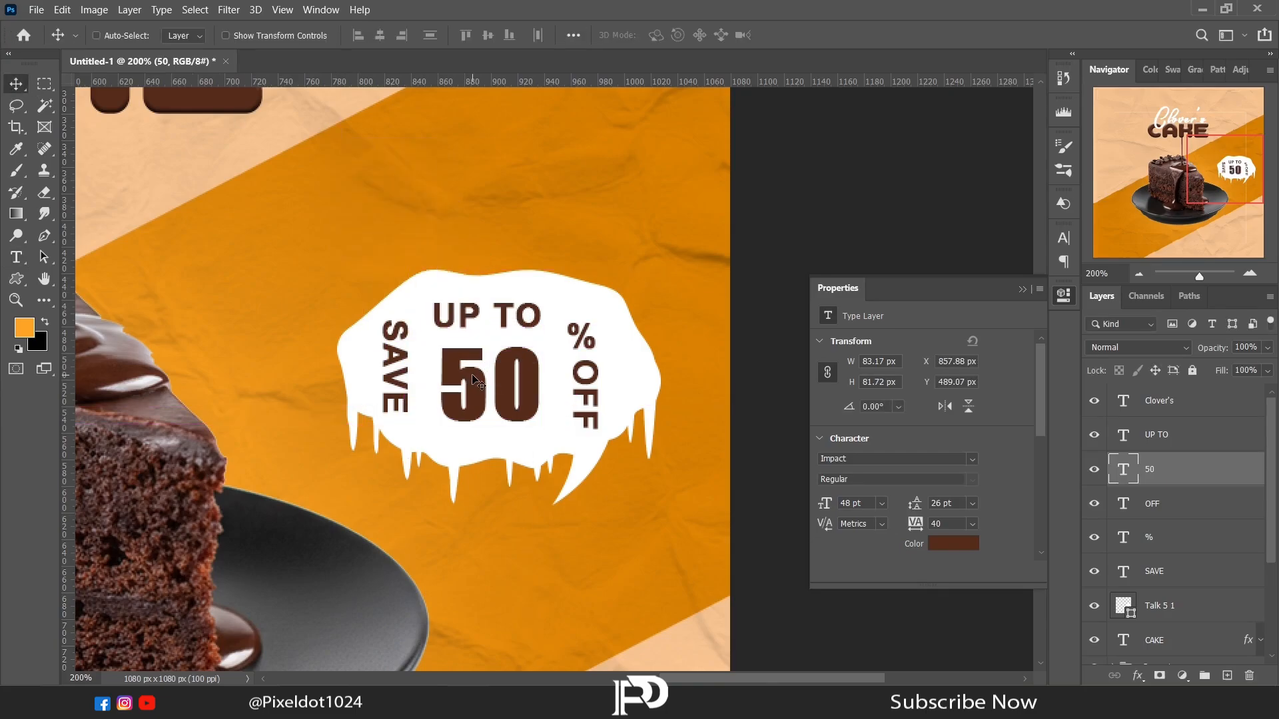
- Recolour the "50" and "SAVE" texts to the bright orange ffa525
{"action": "left_click", "coordinate": [950, 545]}
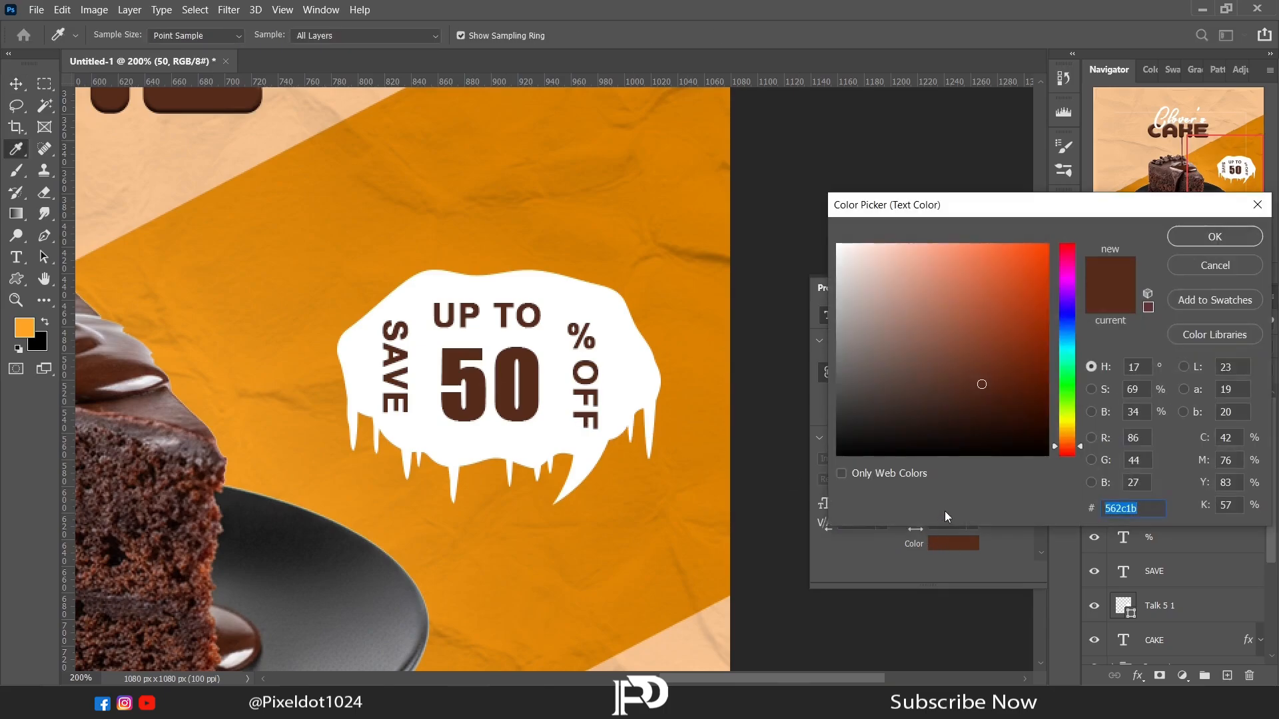
{"action": "left_click", "coordinate": [84, 308]}
{"action": "left_click", "coordinate": [1203, 240]}
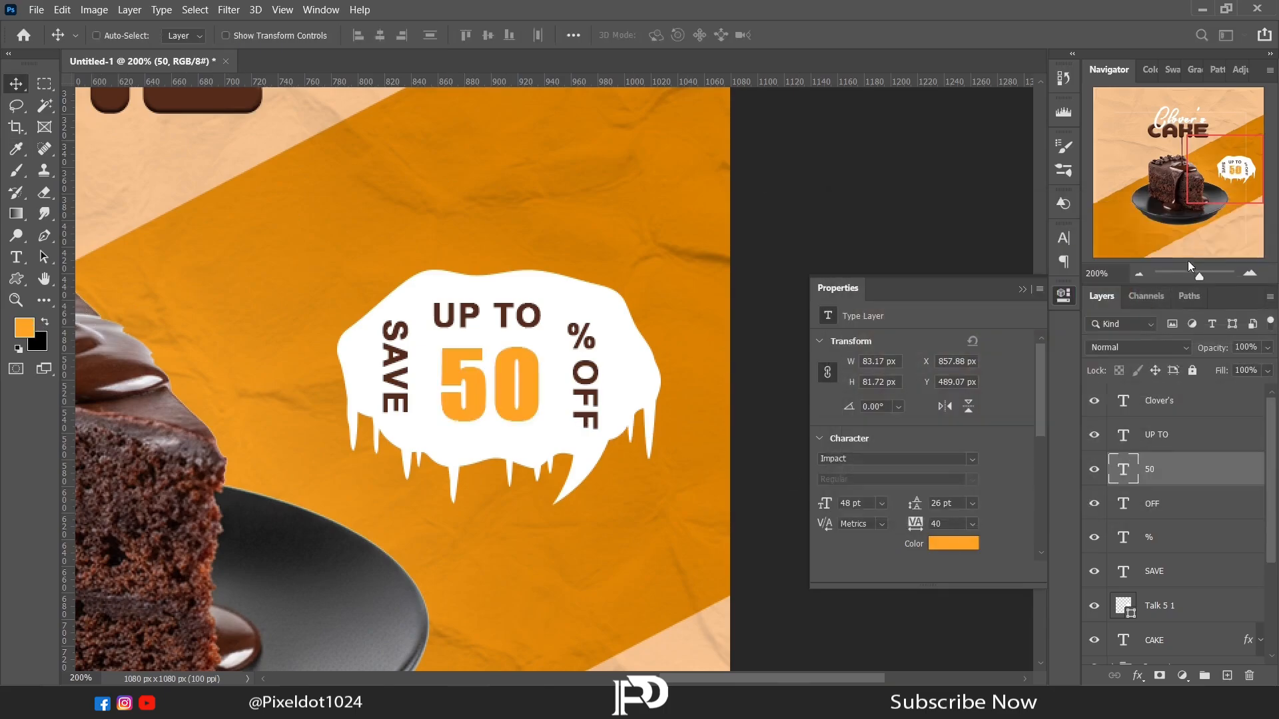
{"action": "left_click", "coordinate": [1165, 558]}
{"action": "left_click", "coordinate": [953, 544]}
{"action": "left_click", "coordinate": [267, 200]}
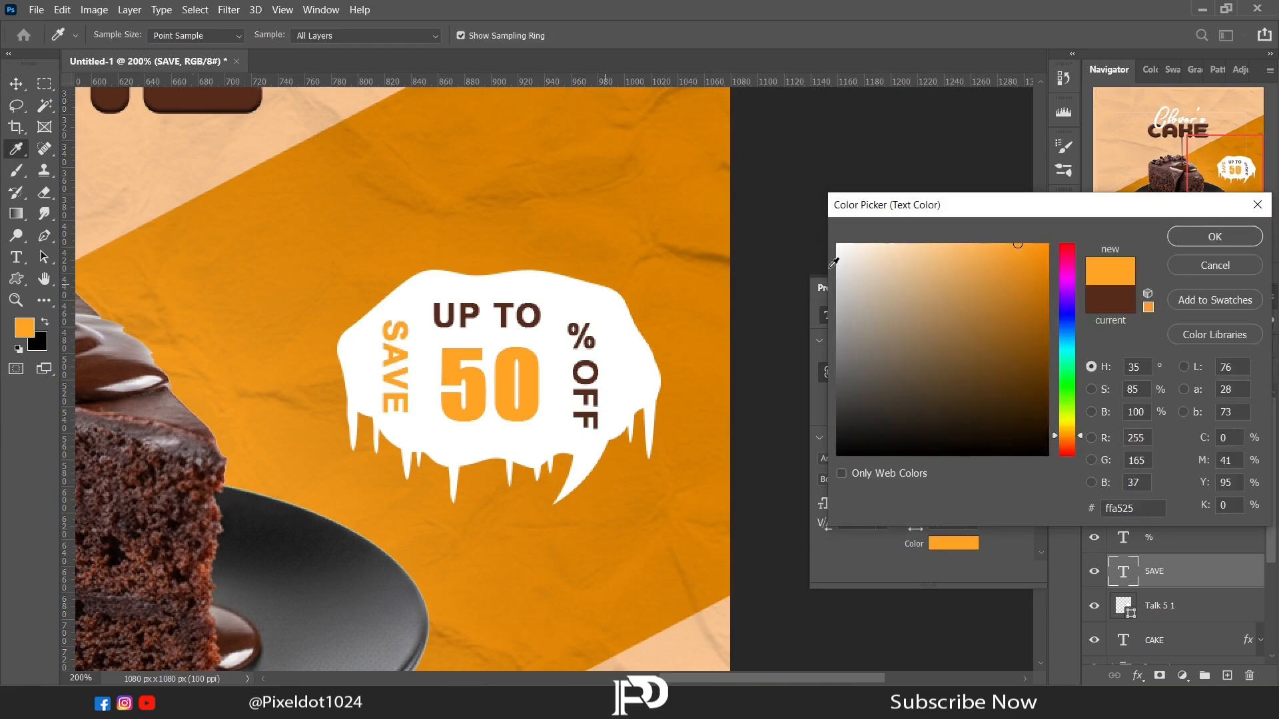
{"action": "left_click", "coordinate": [1203, 240]}
- Recolour the "%" and "OFF" texts to the same bright orange, ffa525
{"action": "left_click", "coordinate": [1166, 537]}
{"action": "left_click", "coordinate": [953, 543]}
{"action": "left_click", "coordinate": [263, 371]}
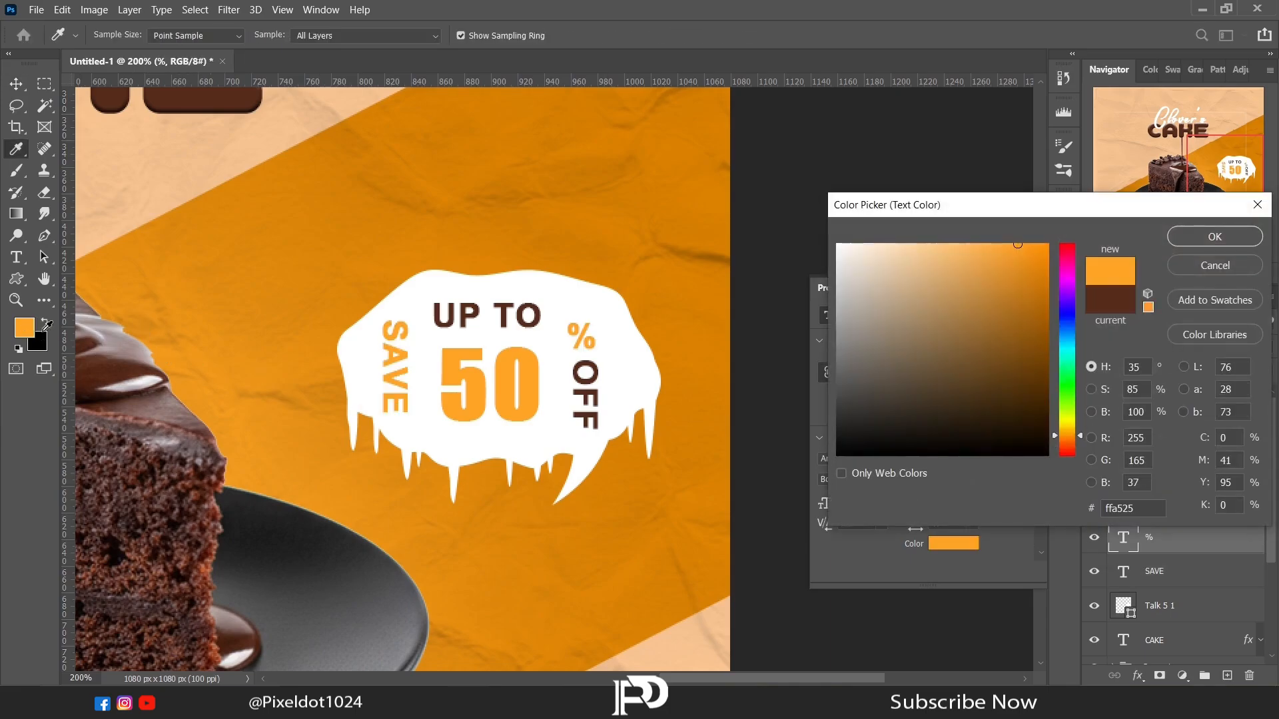
{"action": "left_click", "coordinate": [1191, 238]}
{"action": "left_click", "coordinate": [1166, 506]}
{"action": "left_click", "coordinate": [953, 543]}
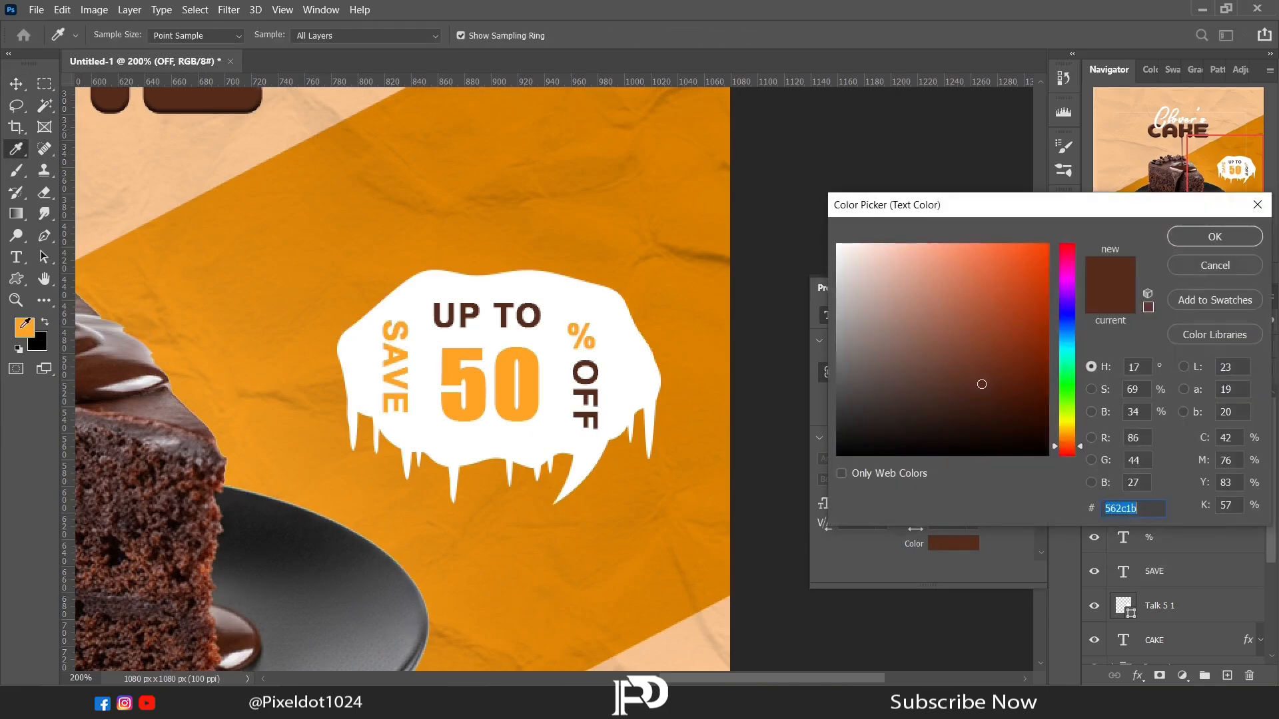
{"action": "left_click", "coordinate": [224, 381]}
{"action": "left_click", "coordinate": [1196, 238]}
- Recolour the "UP TO" text to match the orange of the other badge texts
{"action": "left_click", "coordinate": [1165, 354]}
{"action": "left_click", "coordinate": [953, 543]}
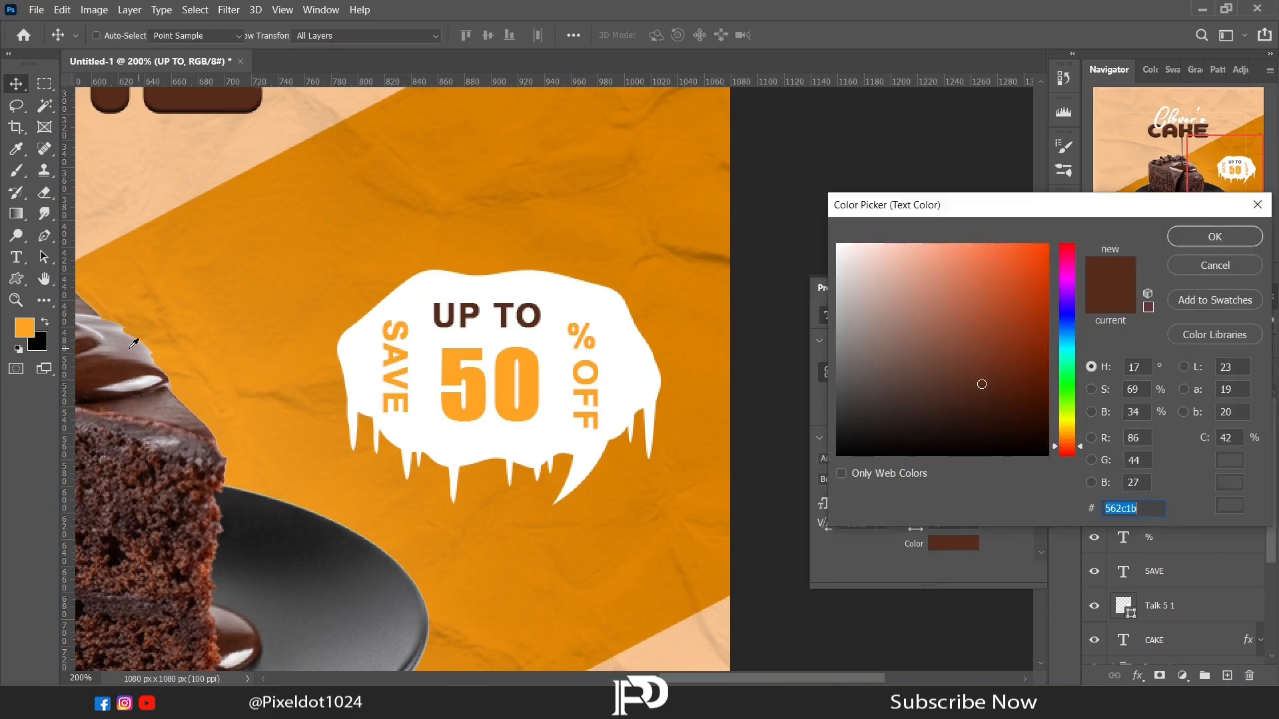
{"action": "left_click", "coordinate": [227, 376]}
{"action": "left_click", "coordinate": [1215, 237]}
{"action": "key", "text": "v"}
{"action": "left_click", "coordinate": [1064, 294]}
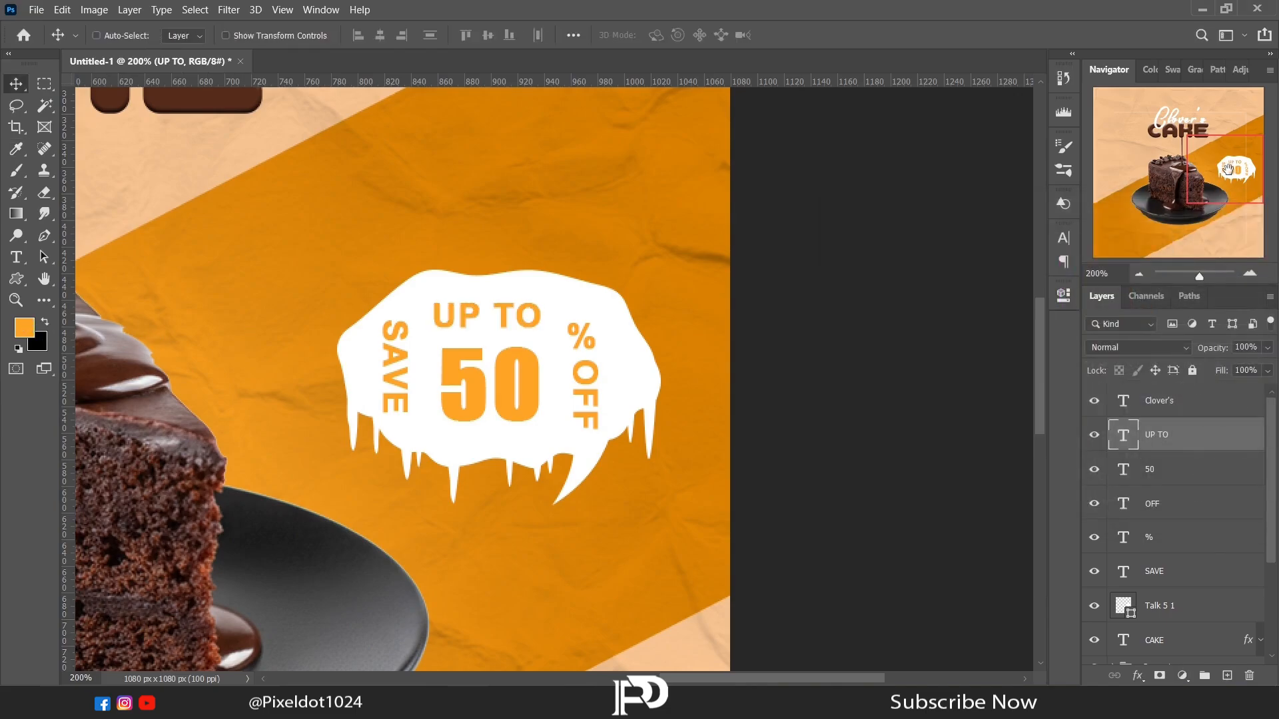
- Add a wide text box below the plate, about 820 × 51 px, in Arial Bold at 15 pt
{"action": "left_click_drag", "start_coordinate": [1228, 172], "coordinate": [1201, 200]}
{"action": "left_click", "coordinate": [1139, 274]}
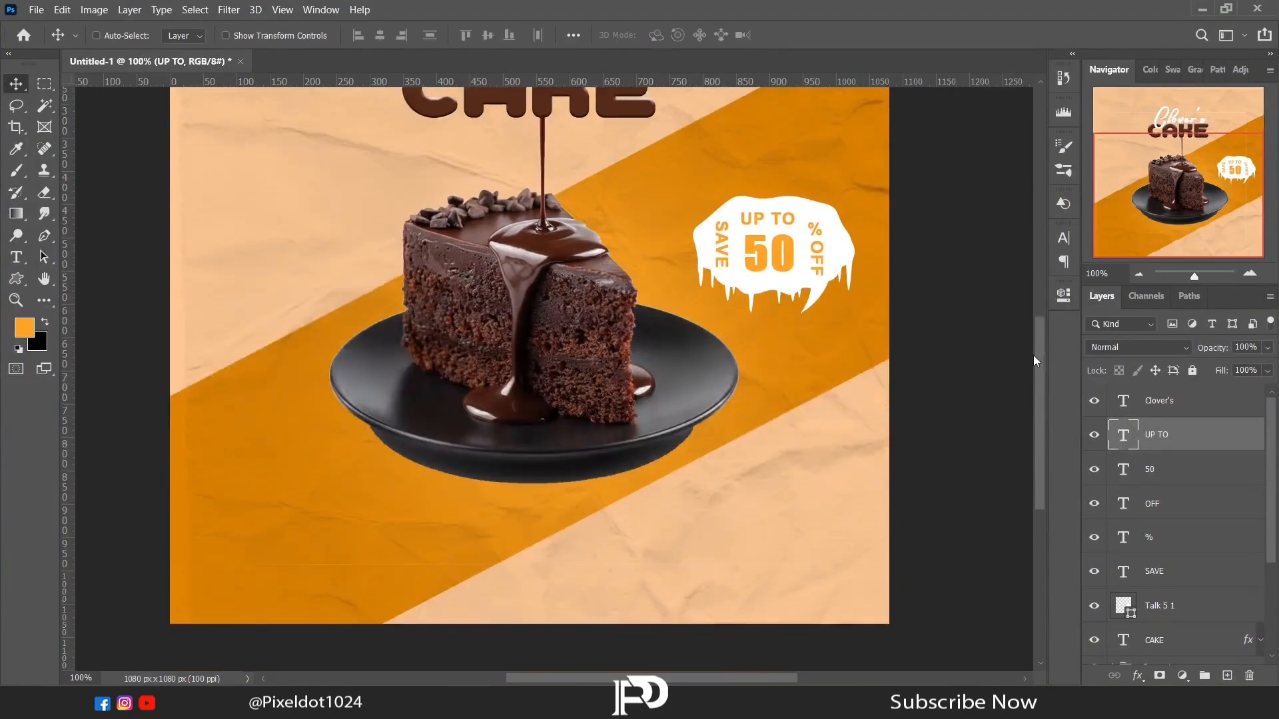
{"action": "left_click", "coordinate": [15, 256]}
{"action": "left_click_drag", "start_coordinate": [254, 466], "coordinate": [804, 502]}
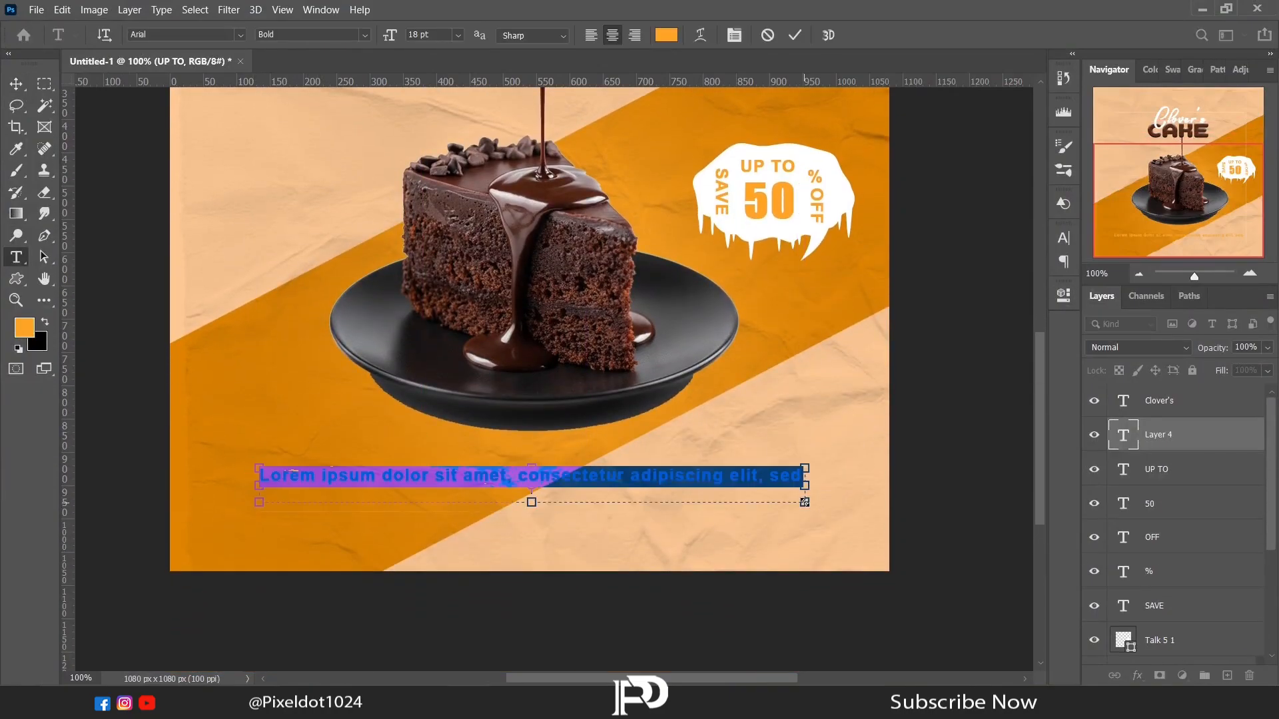
{"action": "left_click", "coordinate": [1063, 295]}
{"action": "left_click", "coordinate": [877, 503]}
{"action": "type", "text": "15"}
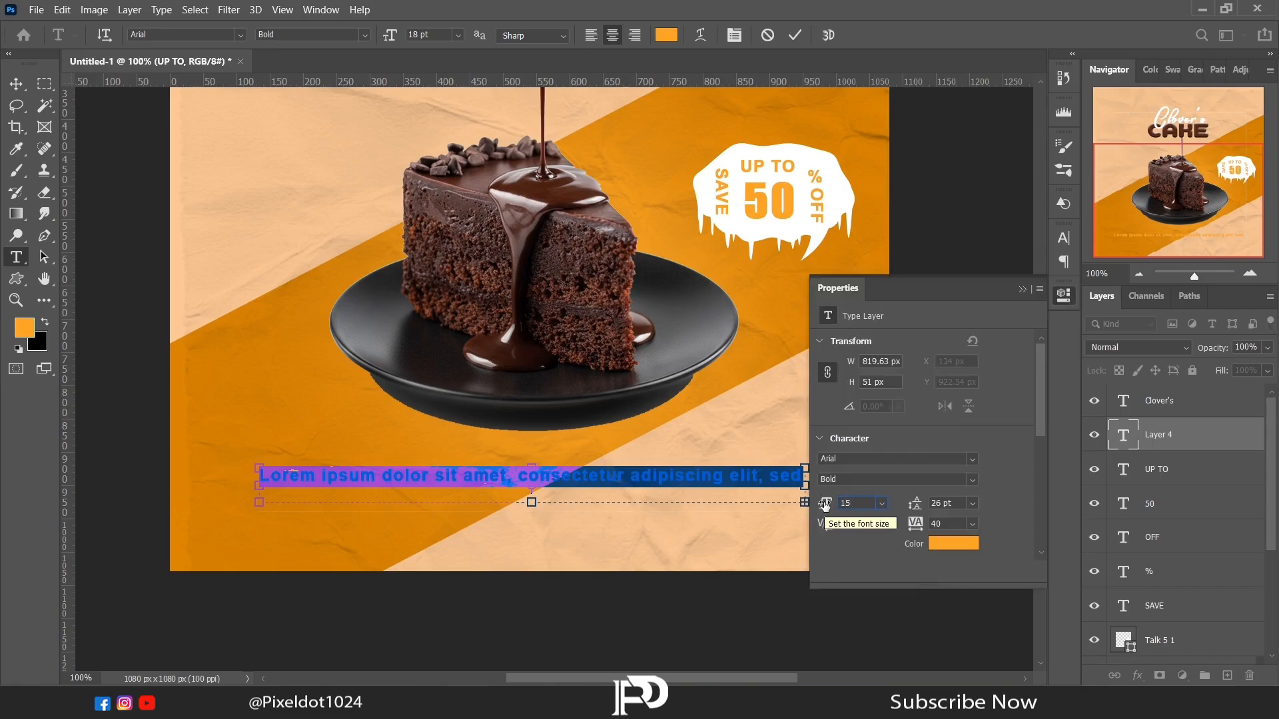
{"action": "key", "text": "Return"}
- Replace the placeholder with "Wedding Cakes | Birthday Cakes | Anniversary Cakes | Cupcakes | Pastries | Many more", copied from the Notepad document
{"action": "key", "text": "alt+Tab"}
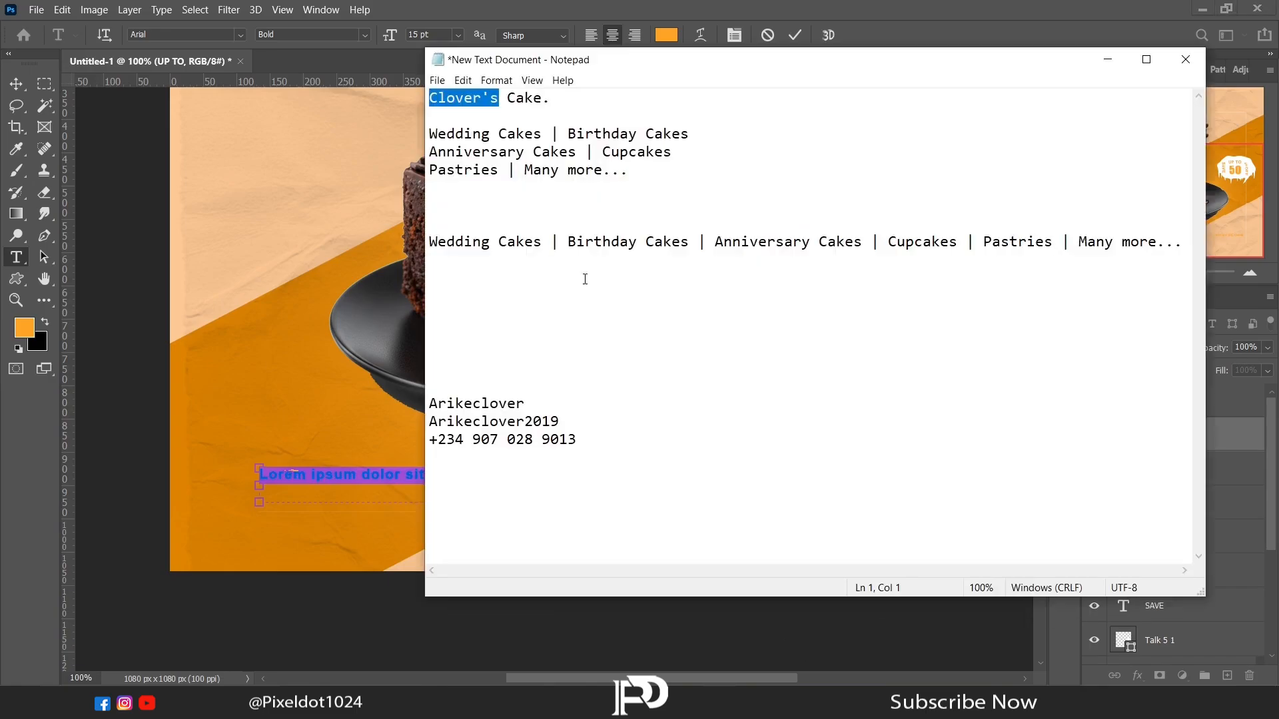
{"action": "left_click_drag", "start_coordinate": [429, 242], "coordinate": [1159, 243]}
{"action": "right_click", "coordinate": [1159, 242]}
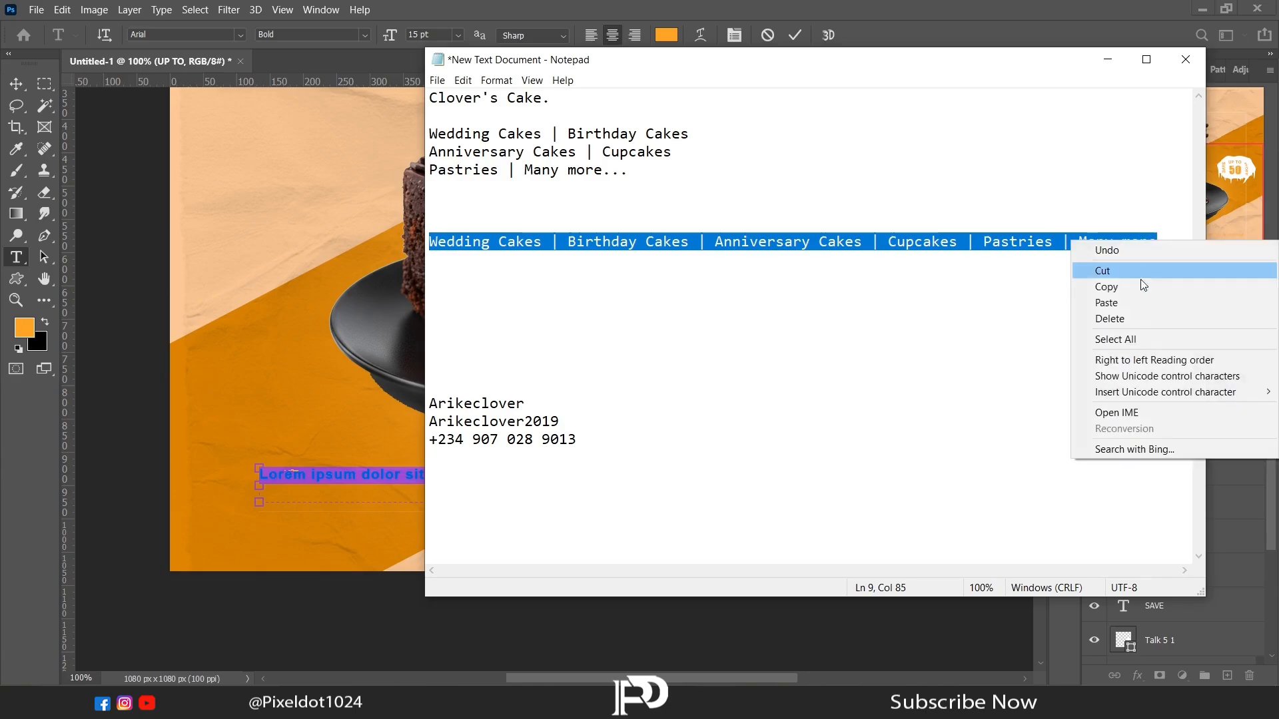
{"action": "left_click", "coordinate": [1141, 282]}
{"action": "key", "text": "alt+Tab"}
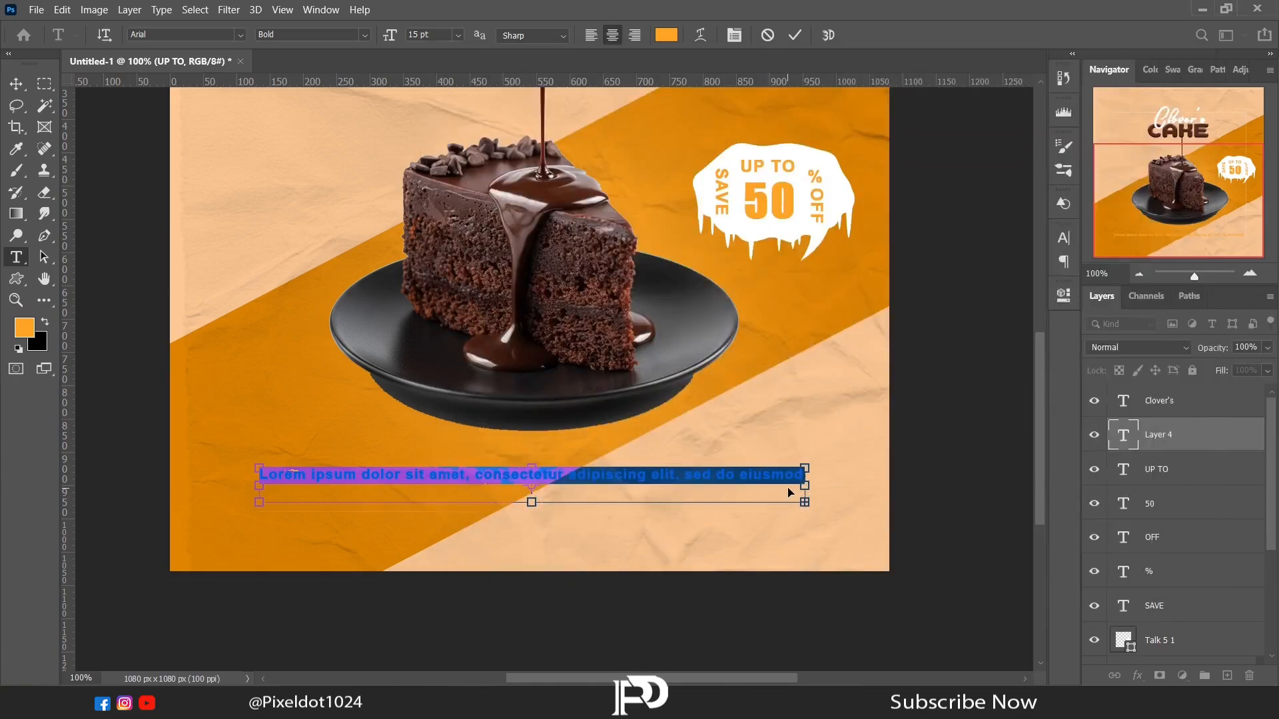
{"action": "key", "text": "ctrl+v"}
- Change the colour of the whole product list text to white
{"action": "key", "text": "ctrl+a"}
{"action": "left_click", "coordinate": [1063, 295]}
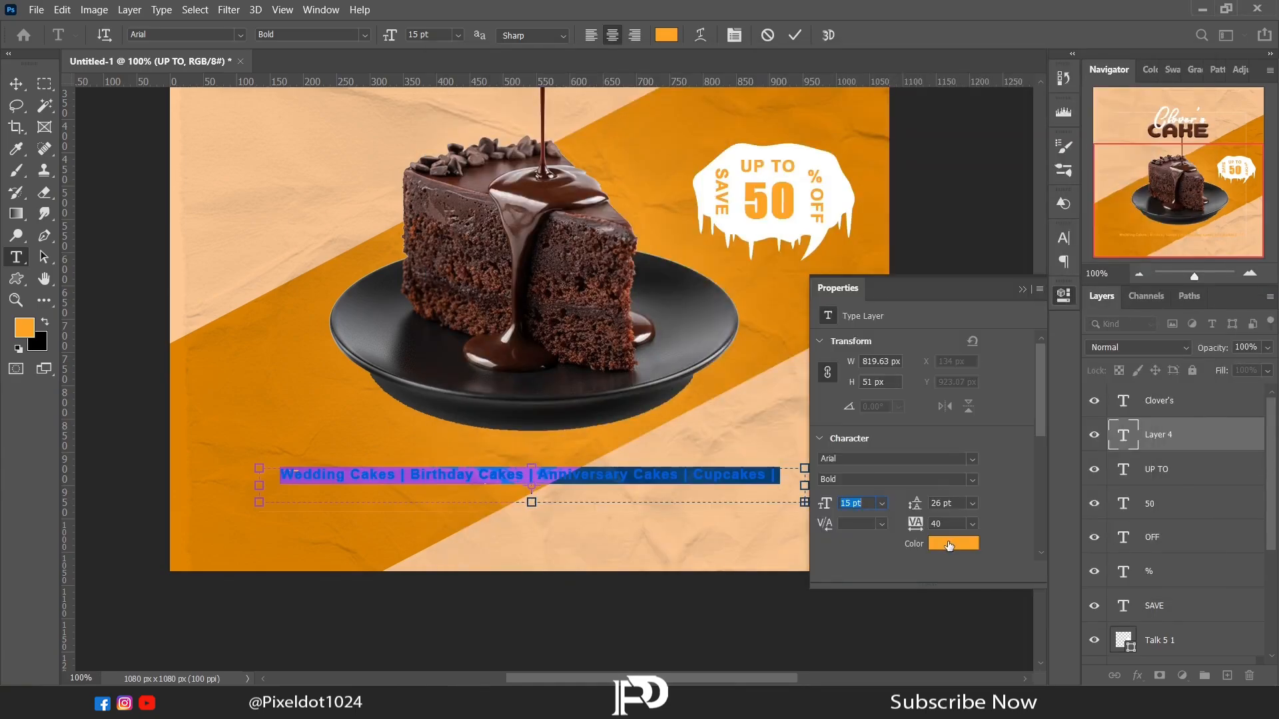
{"action": "left_click", "coordinate": [951, 544]}
{"action": "left_click", "coordinate": [840, 248]}
{"action": "left_click", "coordinate": [1213, 238]}
{"action": "left_click", "coordinate": [1063, 295]}
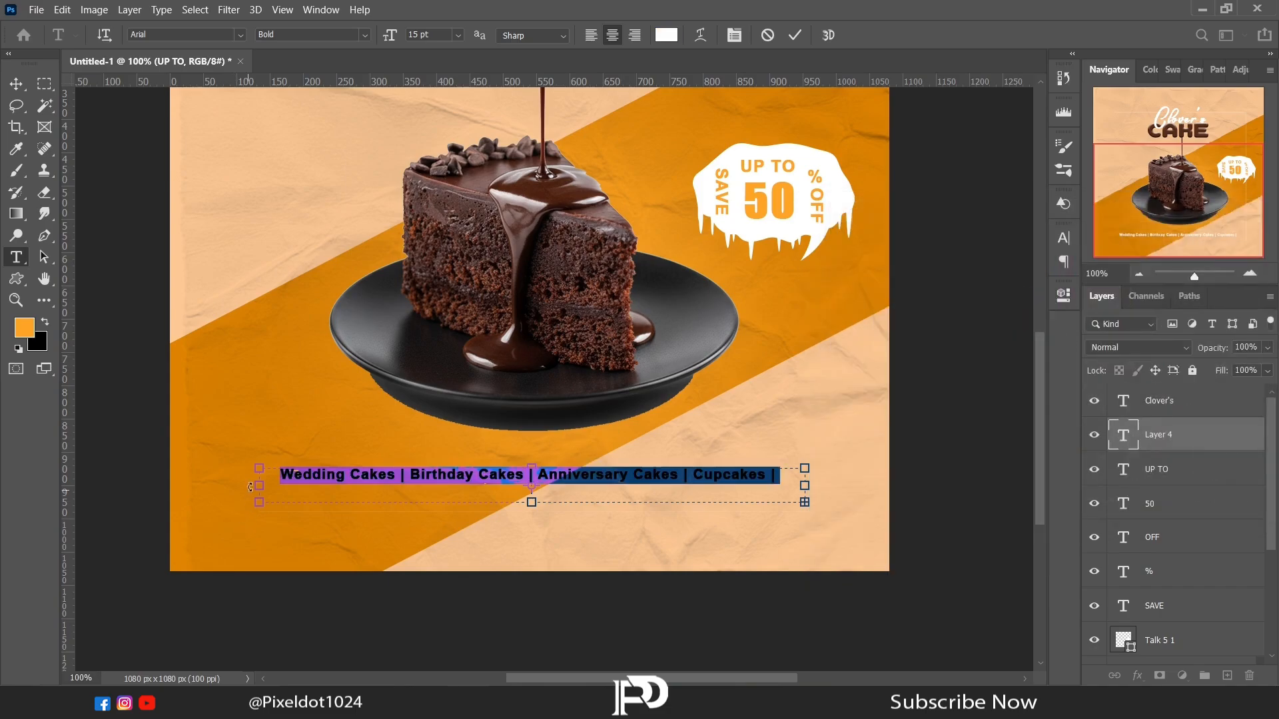
- Widen the product list text box to about 999 px and set its font size to 13 pt
{"action": "left_click_drag", "start_coordinate": [251, 487], "coordinate": [227, 487]}
{"action": "left_click_drag", "start_coordinate": [805, 485], "coordinate": [873, 486]}
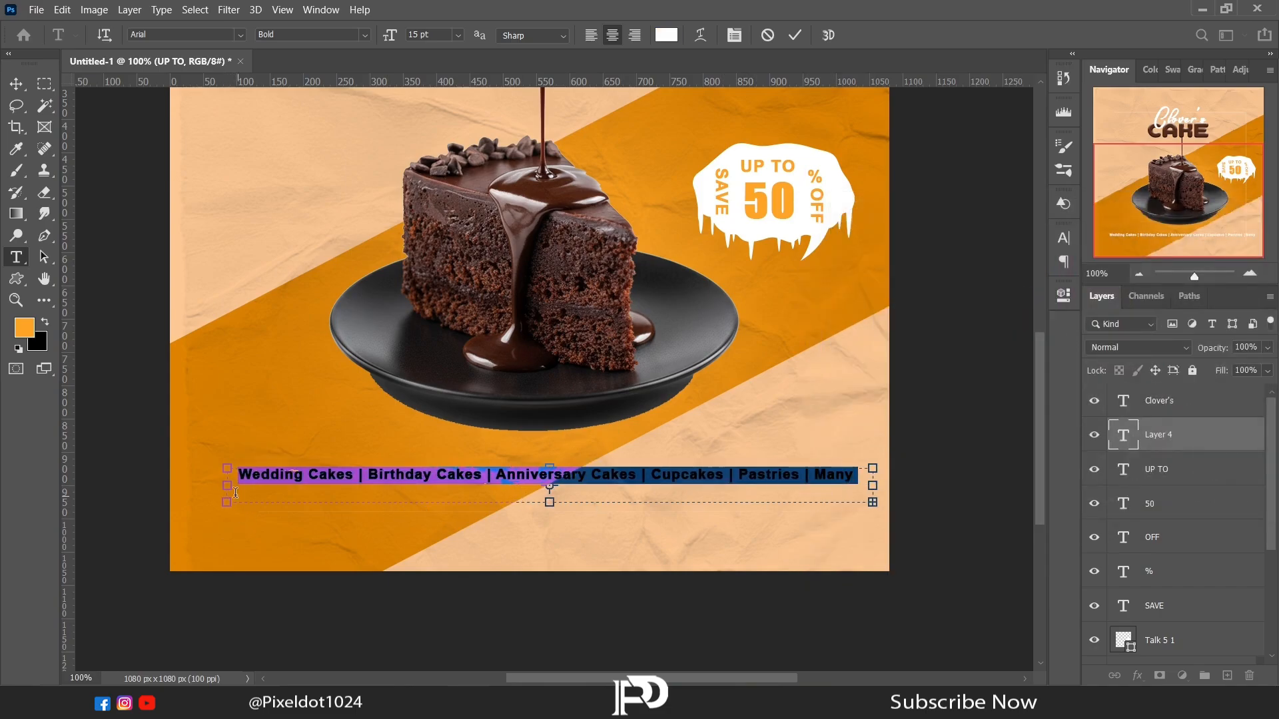
{"action": "left_click_drag", "start_coordinate": [228, 486], "coordinate": [208, 486]}
{"action": "left_click", "coordinate": [1063, 295]}
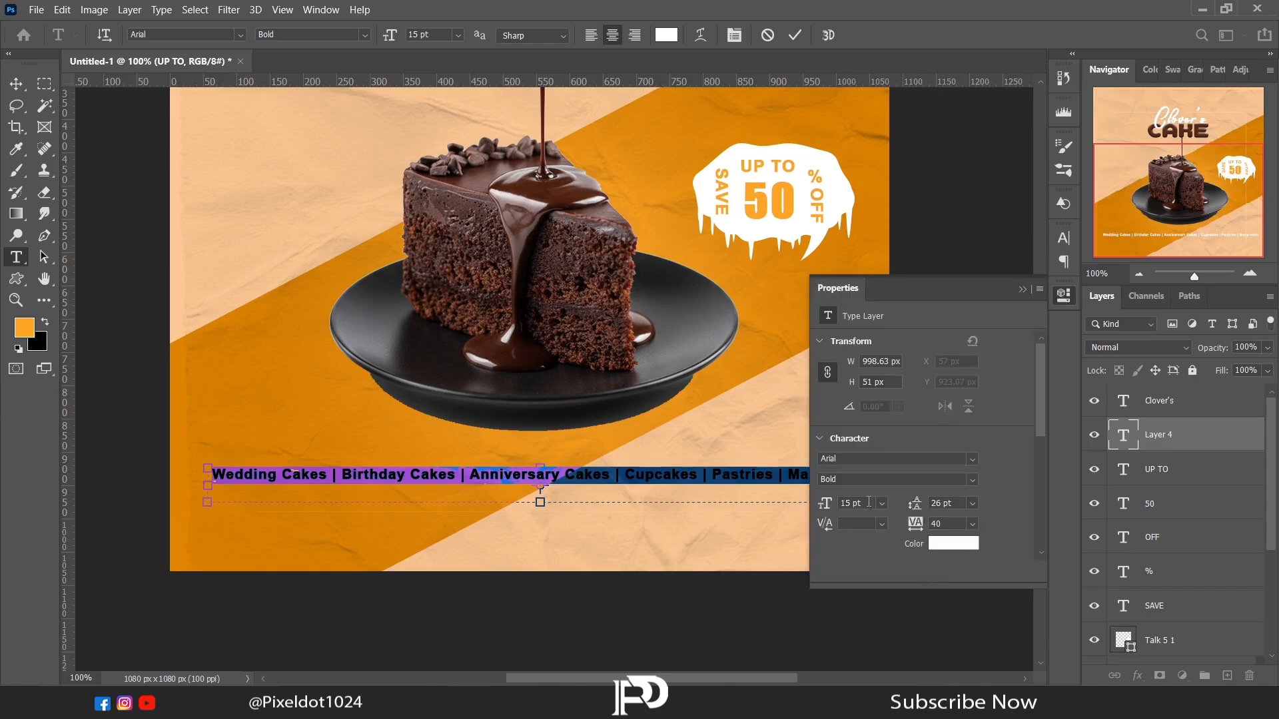
{"action": "left_click", "coordinate": [869, 503]}
{"action": "key", "text": "Down"}
{"action": "key", "text": "Down"}
{"action": "key", "text": "Return"}
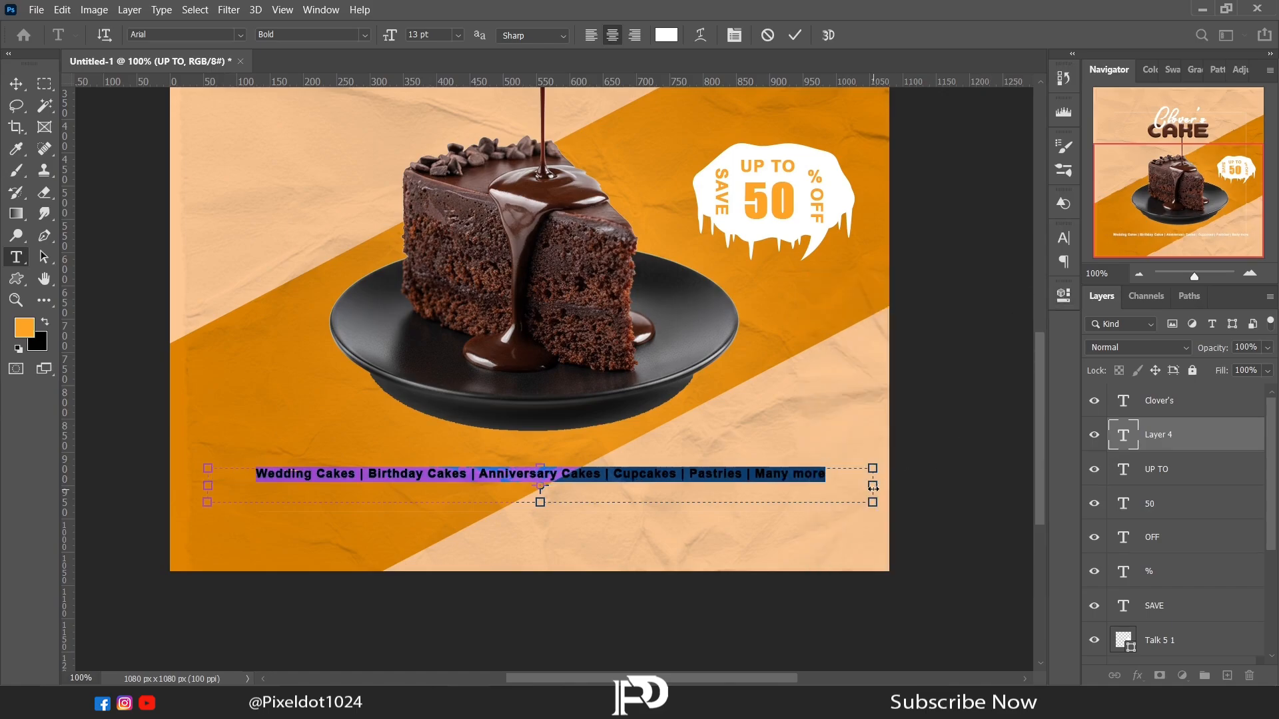
- Shrink the product list text box from its sides and lower edge until it closely fits the single line
{"action": "left_click_drag", "start_coordinate": [873, 487], "coordinate": [824, 486]}
{"action": "left_click_drag", "start_coordinate": [207, 486], "coordinate": [241, 485]}
{"action": "left_click_drag", "start_coordinate": [533, 502], "coordinate": [533, 492]}
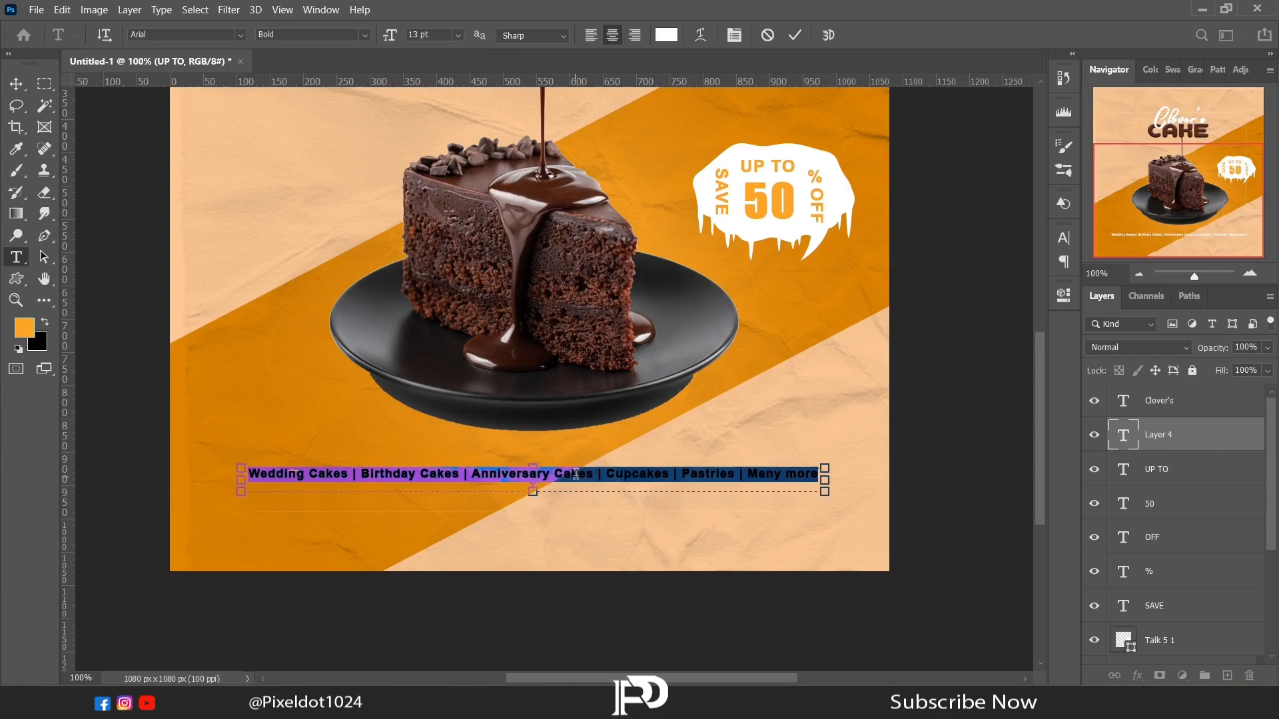
{"action": "left_click", "coordinate": [795, 35]}
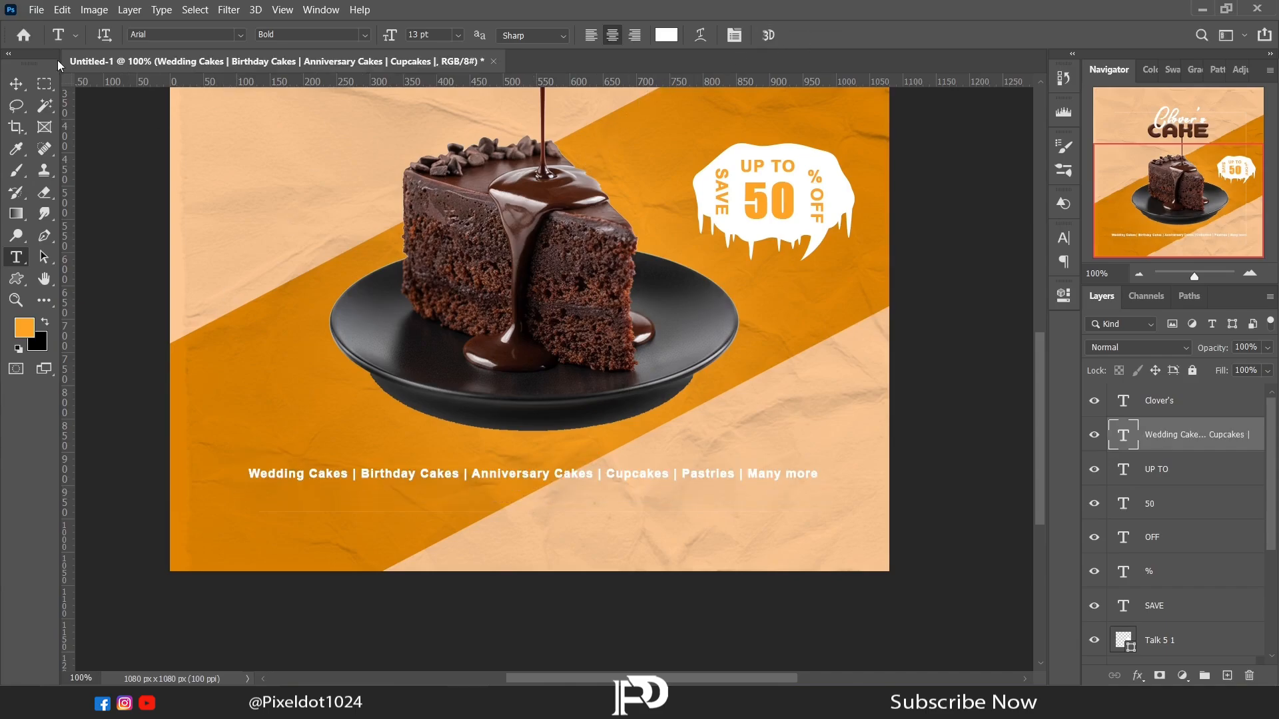
- Nudge the product list line upward in small increments, closer to the underside of the plate
{"action": "key", "text": "v"}
{"action": "key", "text": "Up"}
{"action": "key", "text": "Up"}
{"action": "key", "text": "Up"}
{"action": "key", "text": "Up"}
{"action": "key", "text": "Up"}
{"action": "key", "text": "Up"}
{"action": "key", "text": "Up"}
{"action": "key", "text": "Up"}
{"action": "key", "text": "Up"}
{"action": "key", "text": "Up"}
{"action": "key", "text": "Up"}
{"action": "key", "text": "Up"}
{"action": "key", "text": "Up"}
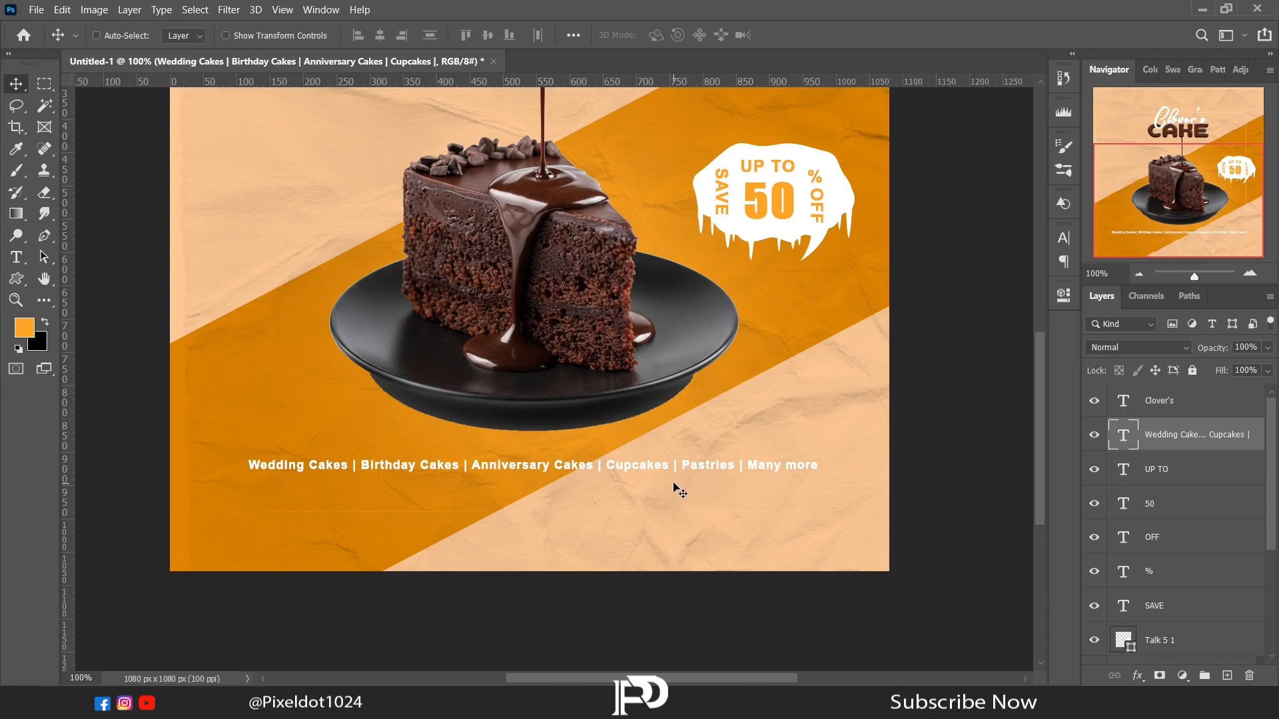
{"action": "key", "text": "Up"}
{"action": "key", "text": "Up"}
{"action": "key", "text": "Up"}
{"action": "key", "text": "Up"}
{"action": "key", "text": "Up"}
{"action": "key", "text": "Up"}
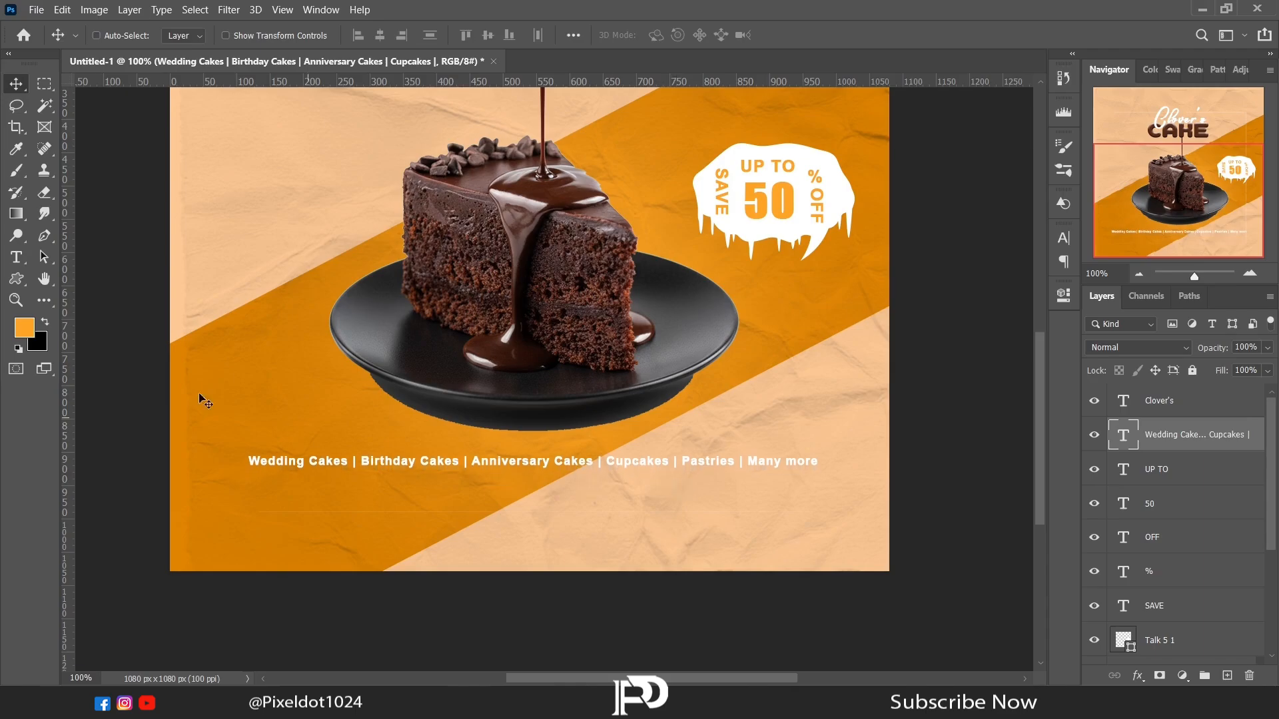
- Draw an orange rounded rectangle, about 242 × 55 px with 10 px corner radius, centred below the product list
{"action": "right_click", "coordinate": [16, 278]}
{"action": "left_click", "coordinate": [63, 291]}
{"action": "left_click_drag", "start_coordinate": [432, 503], "coordinate": [591, 540]}
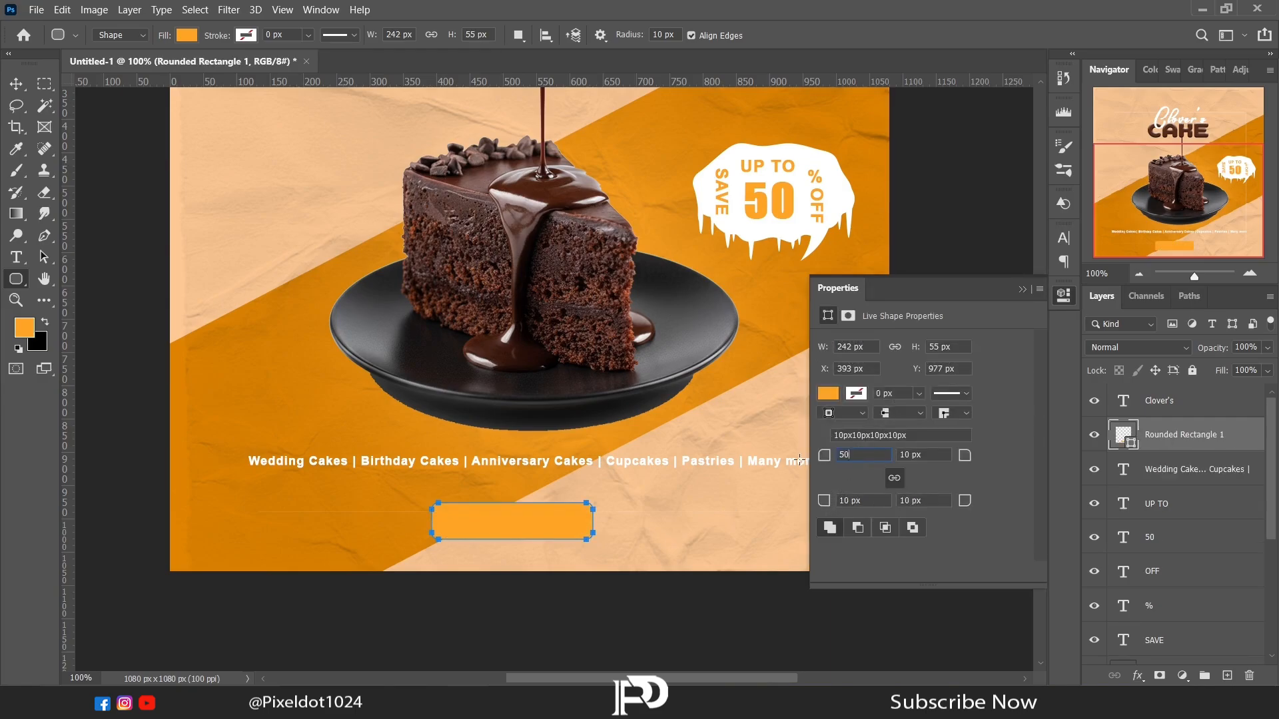
- Round the corners of the rectangle below the product list to 50 px and fill it with dark brown
{"action": "key", "text": "Return"}
{"action": "left_click", "coordinate": [828, 394]}
{"action": "left_click", "coordinate": [862, 481]}
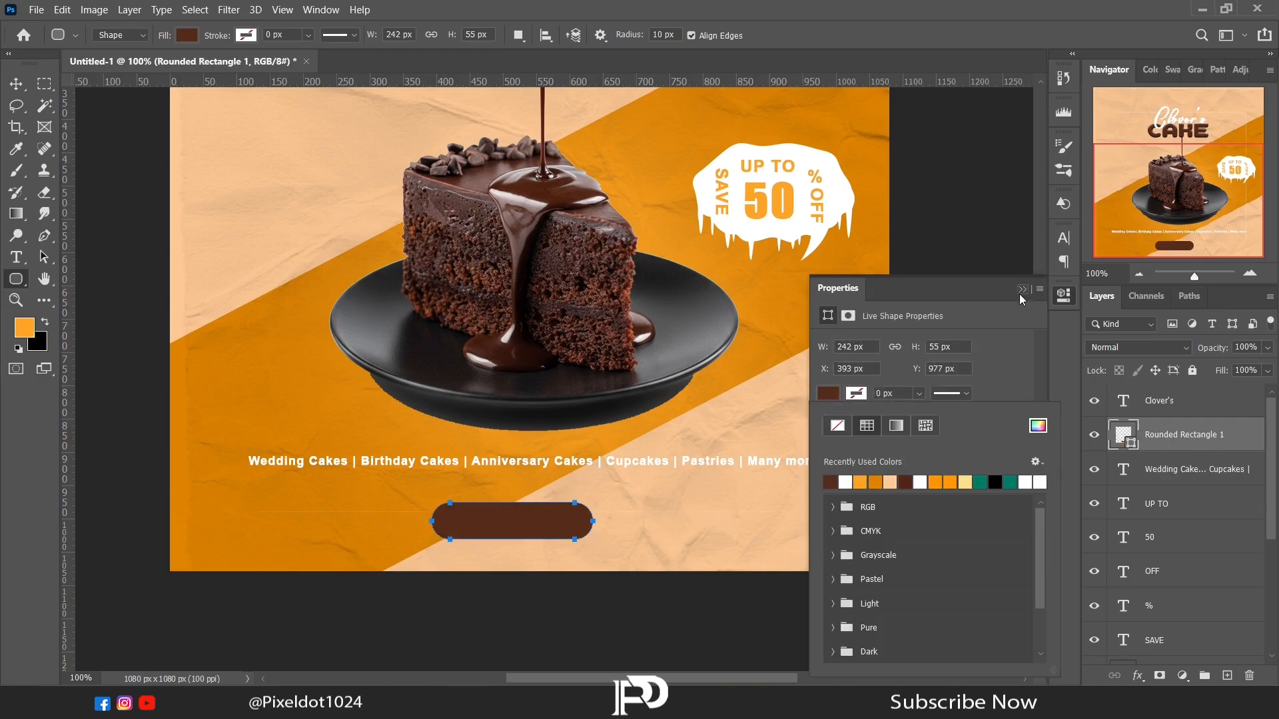
{"action": "left_click", "coordinate": [1022, 289]}
- Apply a Bevel & Emboss effect with a smooth inner bevel to the brown rounded button
{"action": "left_click", "coordinate": [1145, 677]}
{"action": "left_click", "coordinate": [1147, 536]}
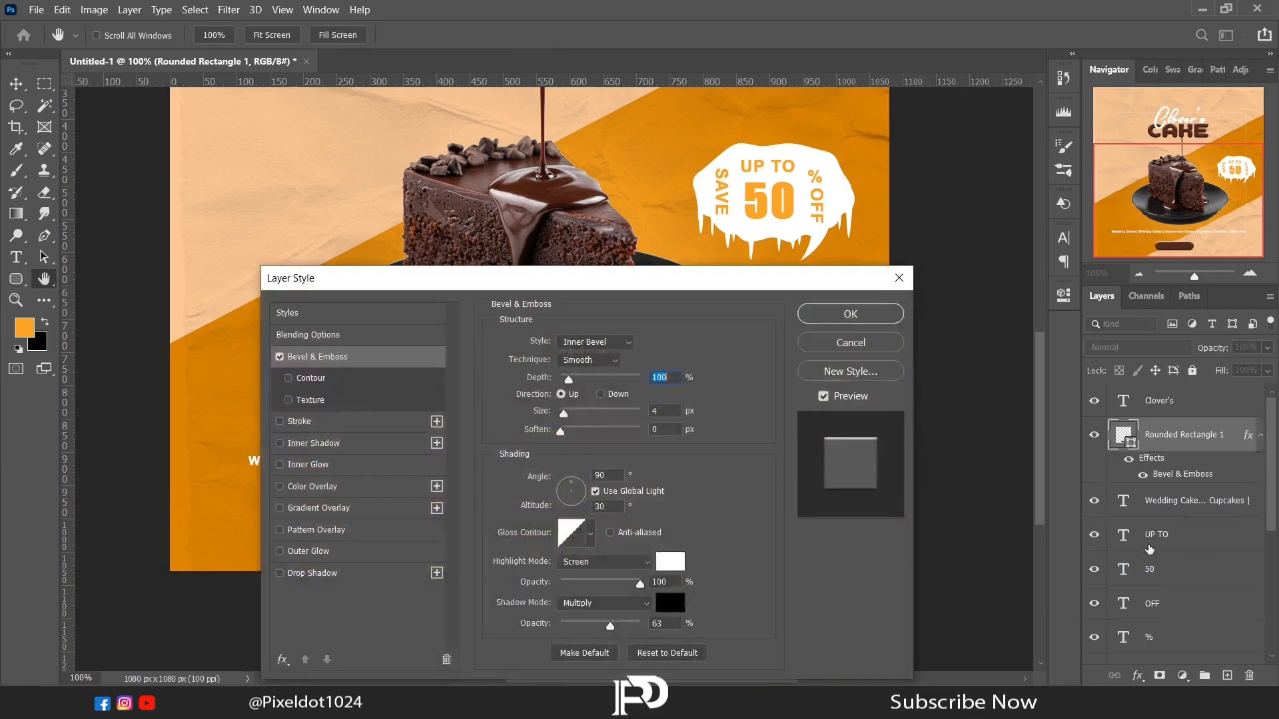
{"action": "left_click_drag", "start_coordinate": [623, 280], "coordinate": [1032, 133]}
{"action": "left_click", "coordinate": [1219, 166]}
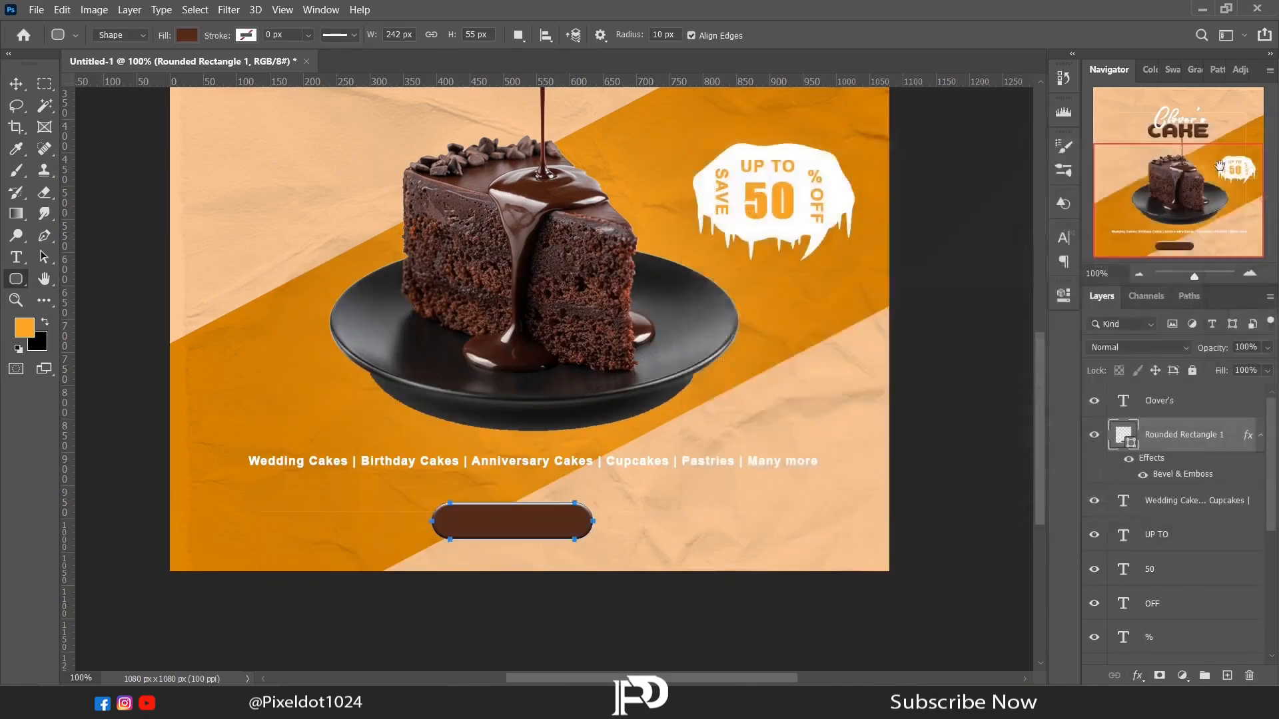
- Narrow the brown button slightly from both ends with Free Transform
{"action": "left_click", "coordinate": [14, 104]}
{"action": "right_click", "coordinate": [418, 373]}
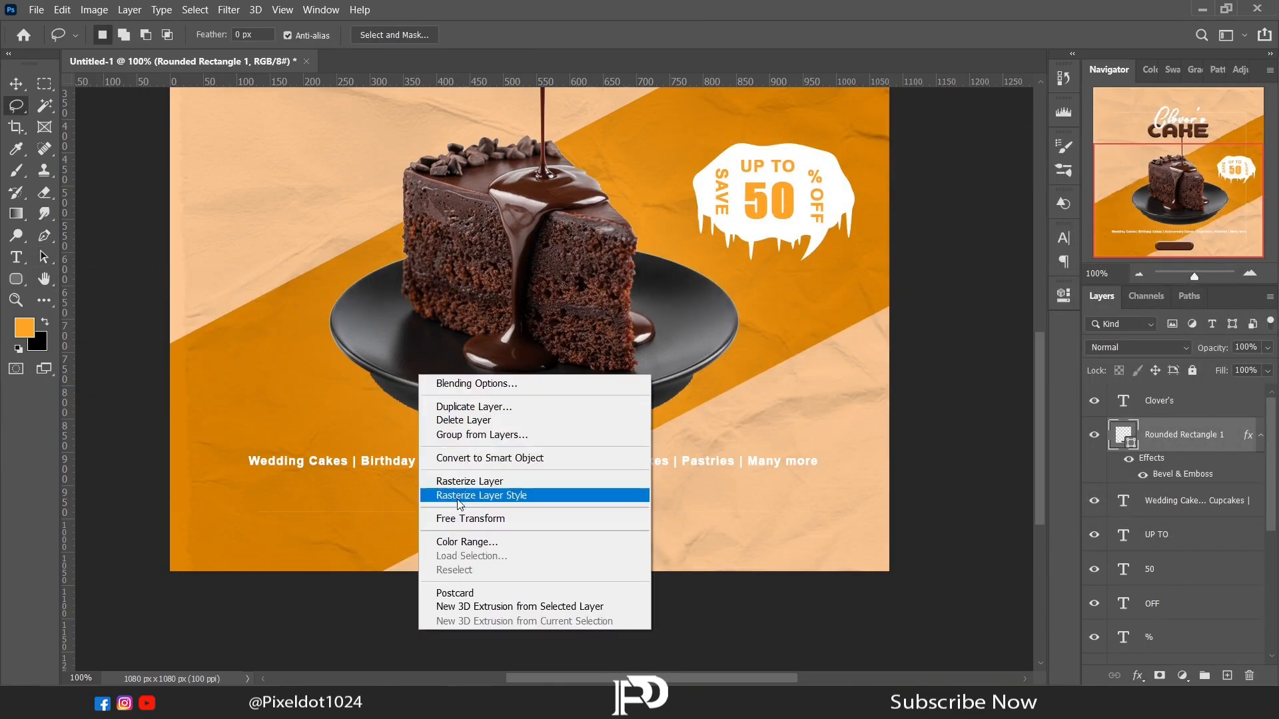
{"action": "left_click", "coordinate": [453, 514]}
{"action": "left_click_drag", "start_coordinate": [435, 521], "coordinate": [447, 524]}
{"action": "left_click_drag", "start_coordinate": [592, 522], "coordinate": [585, 522]}
{"action": "key", "text": "Return"}
- Add a text box beside the brown button reading "ORDER NOW"
{"action": "left_click", "coordinate": [17, 260]}
{"action": "left_click_drag", "start_coordinate": [314, 502], "coordinate": [445, 539]}
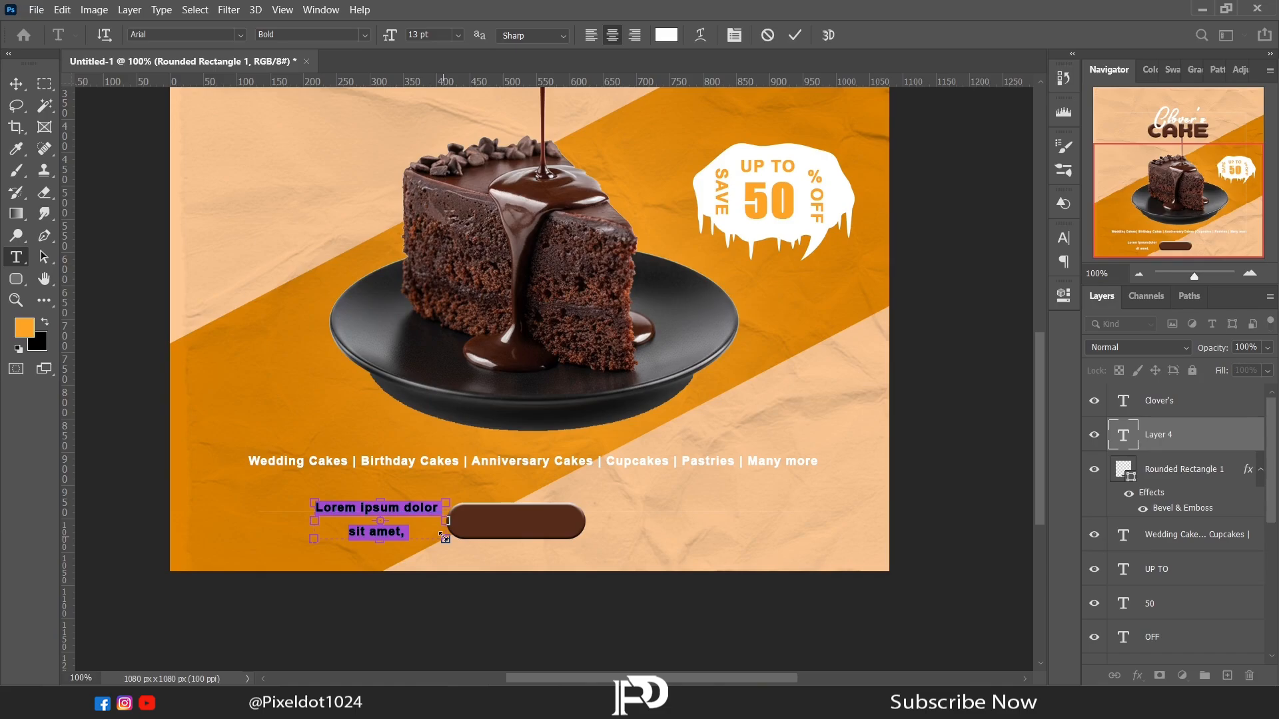
{"action": "type", "text": "ORDER NOW"}
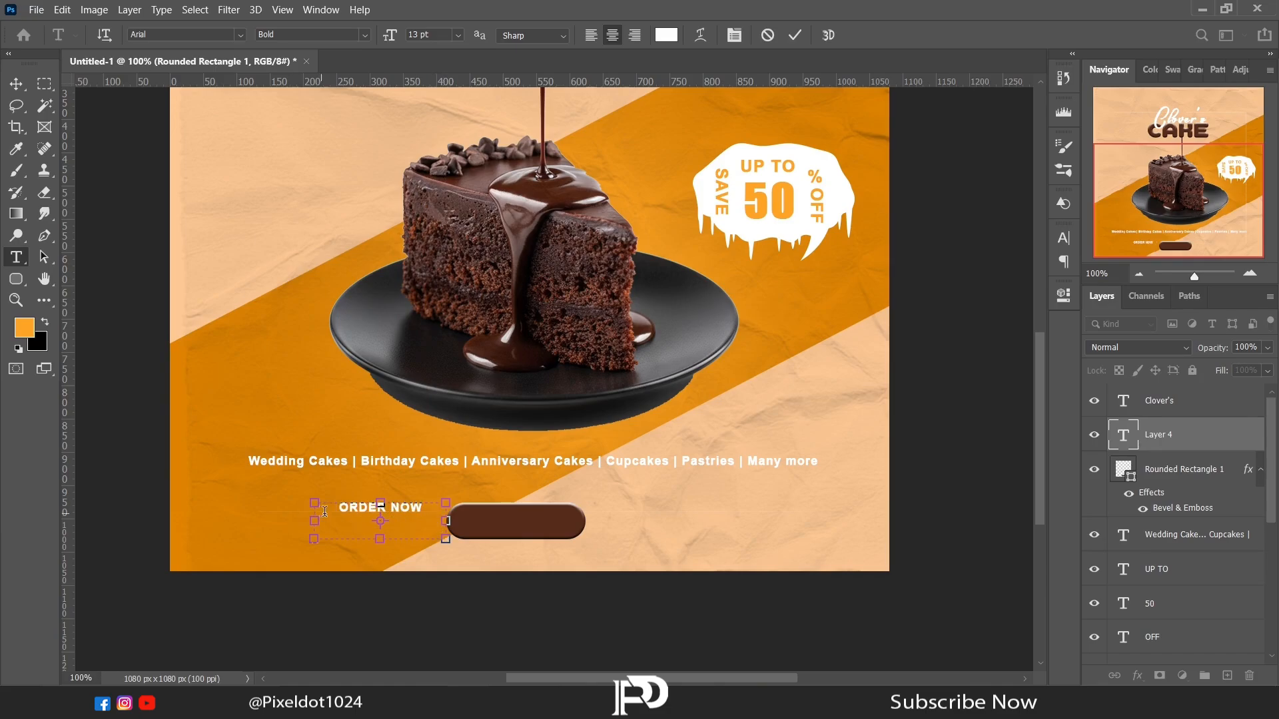
- Recolour the ORDER NOW text with orange sampled from the diagonal band
{"action": "key", "text": "ctrl+a"}
{"action": "left_click", "coordinate": [1063, 295]}
{"action": "left_click", "coordinate": [953, 542]}
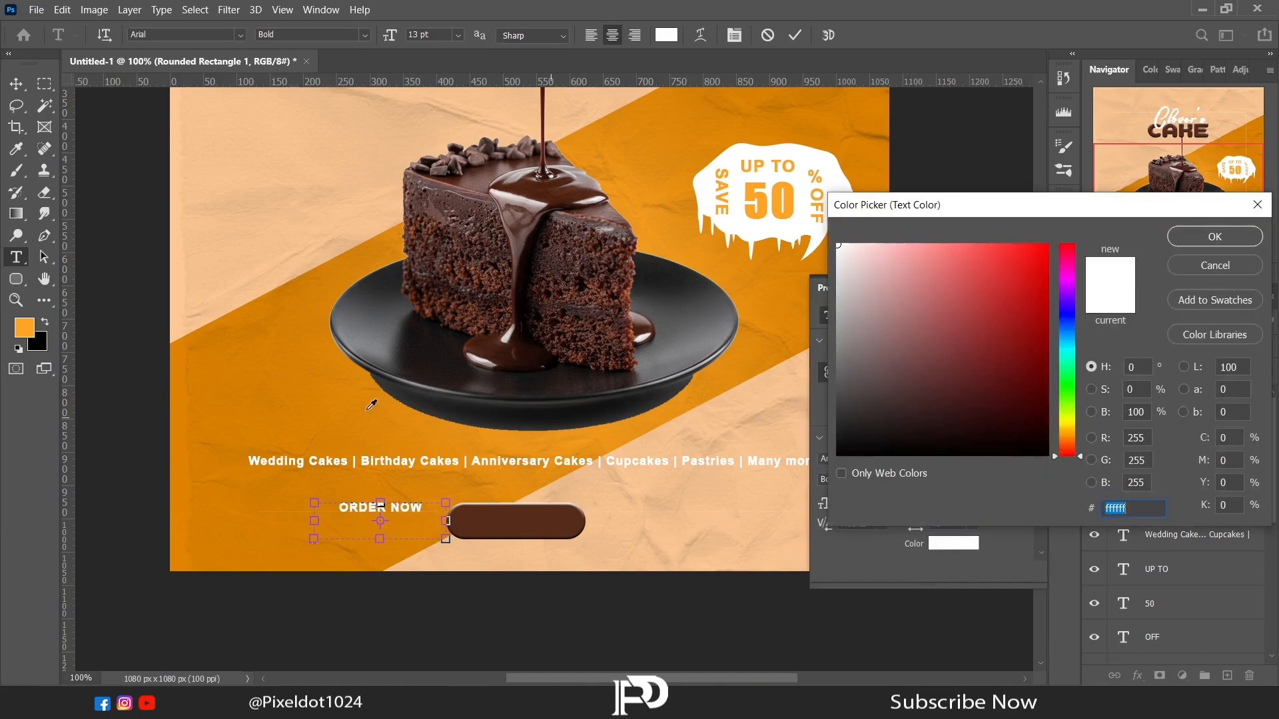
{"action": "left_click", "coordinate": [367, 409]}
{"action": "key", "text": "Return"}
{"action": "key", "text": "ctrl+Return"}
- Place the ORDER NOW text on the brown button and nudge it until it is centred
{"action": "key", "text": "v"}
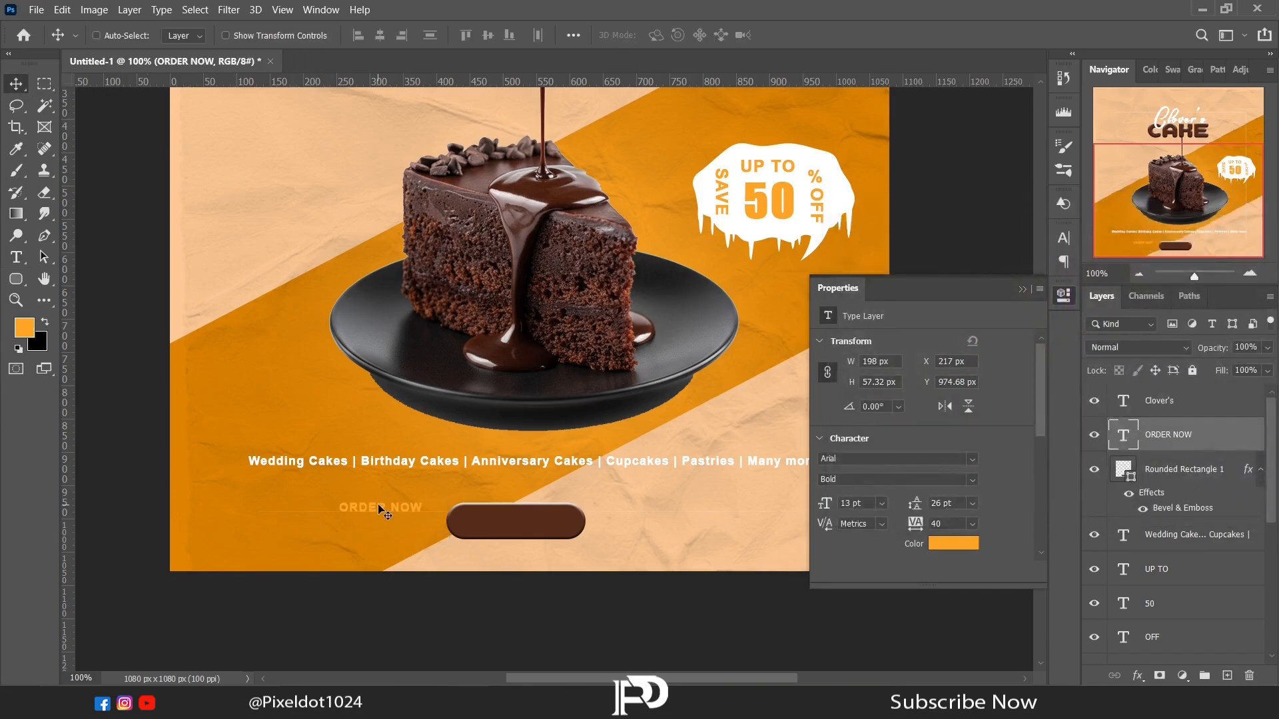
{"action": "left_click_drag", "start_coordinate": [381, 509], "coordinate": [520, 523]}
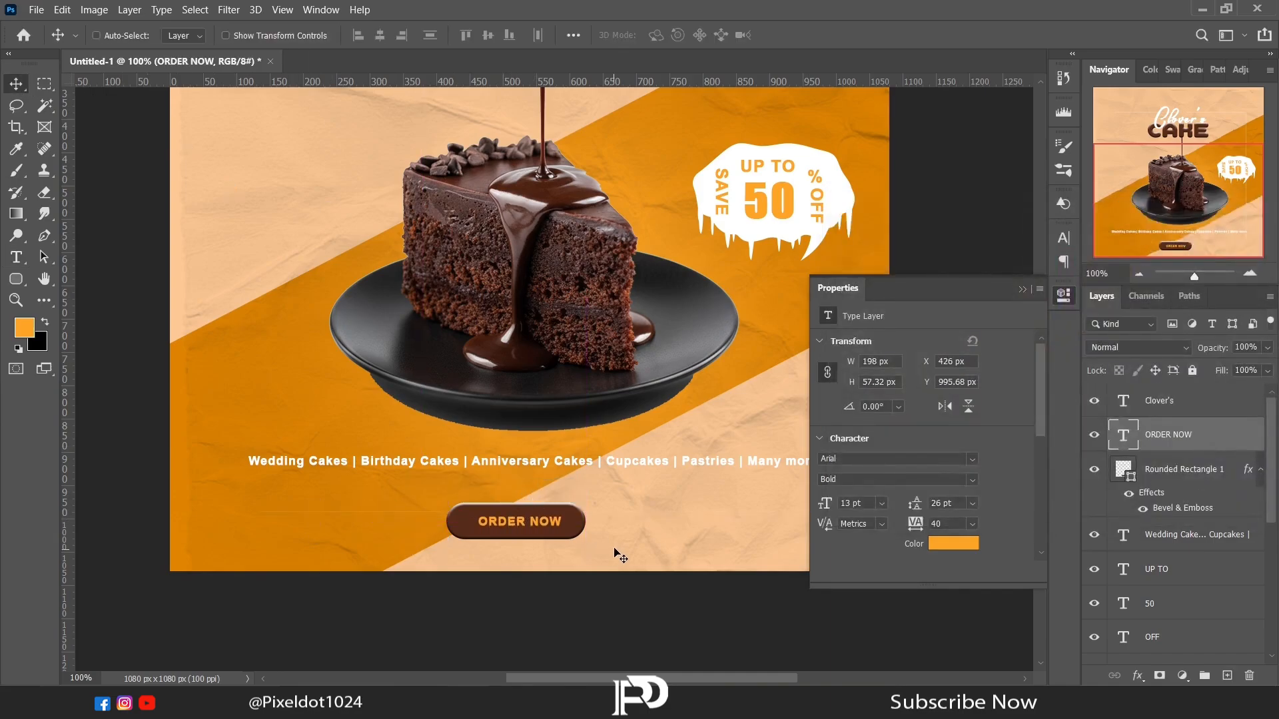
{"action": "key", "text": "Left"}
{"action": "key", "text": "Left"}
{"action": "key", "text": "Down"}
{"action": "left_click", "coordinate": [1023, 289]}
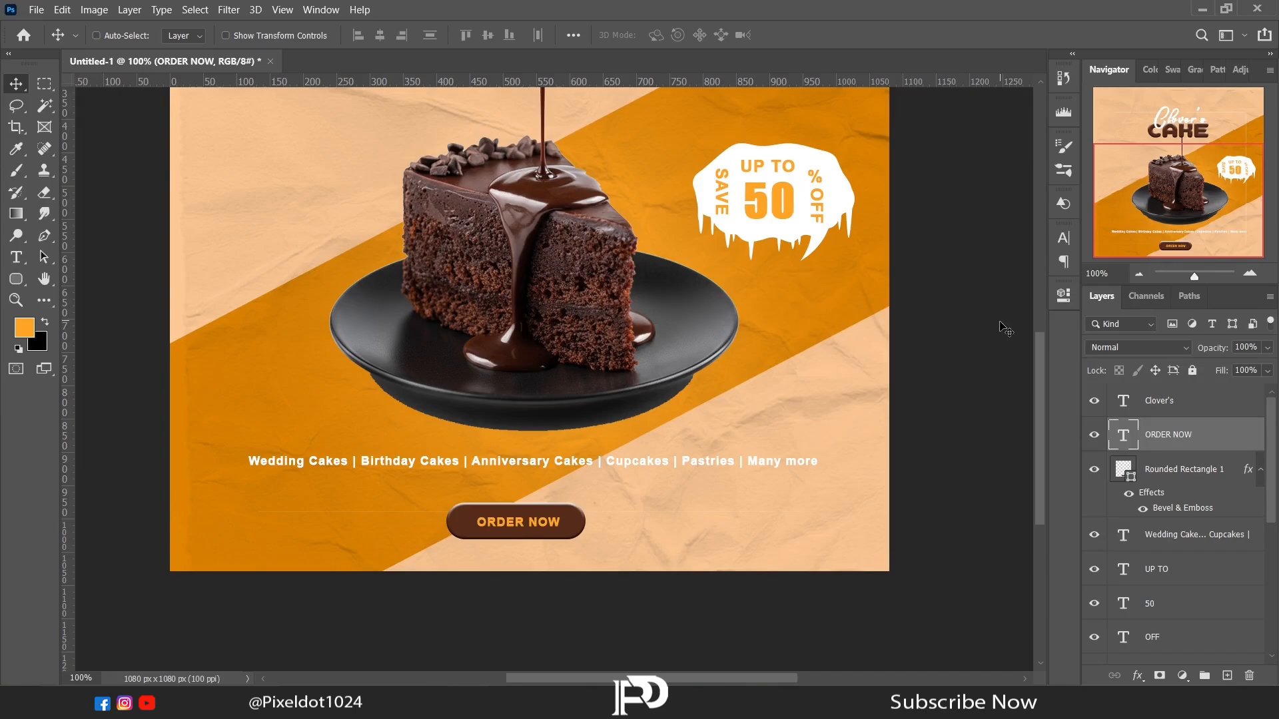
- Group the ORDER NOW text with its rounded rectangle and shift the group slightly up and to the right
{"action": "left_click", "coordinate": [1256, 477]}
{"action": "left_click", "coordinate": [1159, 474], "text": "ctrl"}
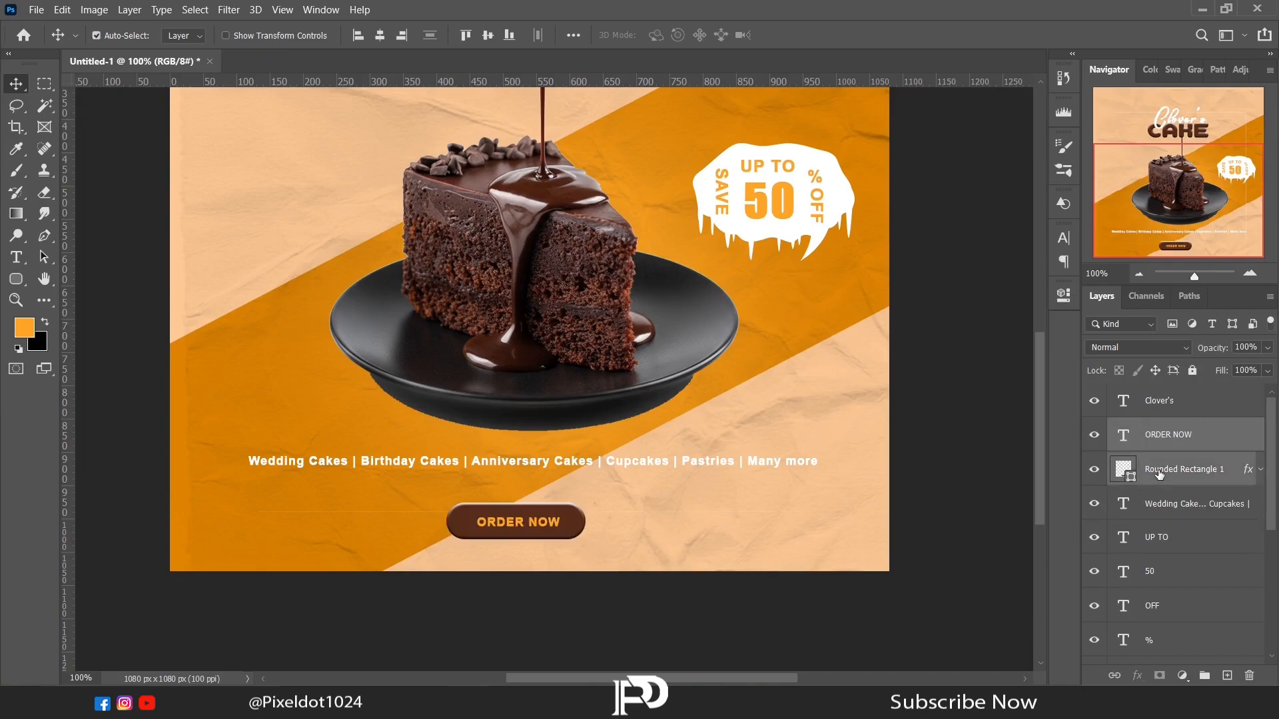
{"action": "key", "text": "ctrl+g"}
{"action": "left_click_drag", "start_coordinate": [517, 510], "coordinate": [527, 512]}
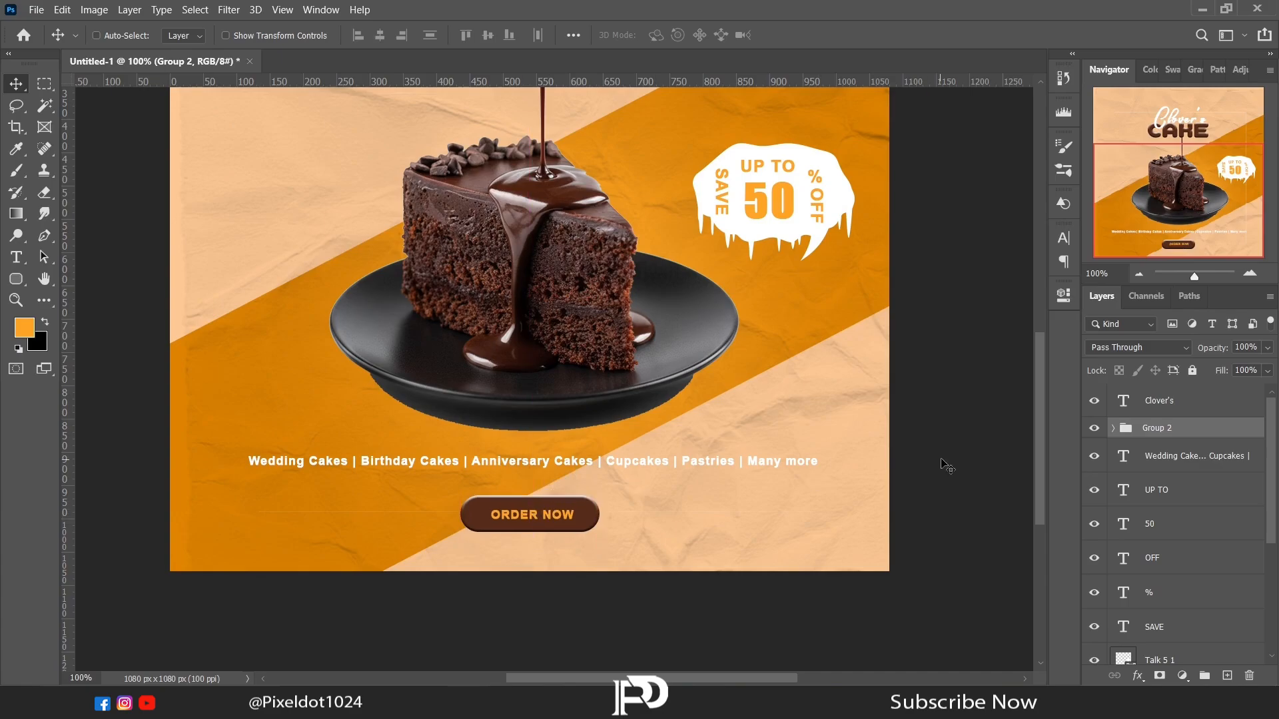
- Nudge the product list line down in small increments toward the button
{"action": "left_click", "coordinate": [1153, 459]}
{"action": "key", "text": "Down"}
{"action": "key", "text": "Down"}
{"action": "key", "text": "Down"}
{"action": "key", "text": "Down"}
{"action": "key", "text": "Down"}
- Expand the cake group and add a new empty layer directly beneath the Chocolate cake layer
{"action": "scroll", "coordinate": [1153, 547], "scroll_direction": "down", "scroll_amount": 3}
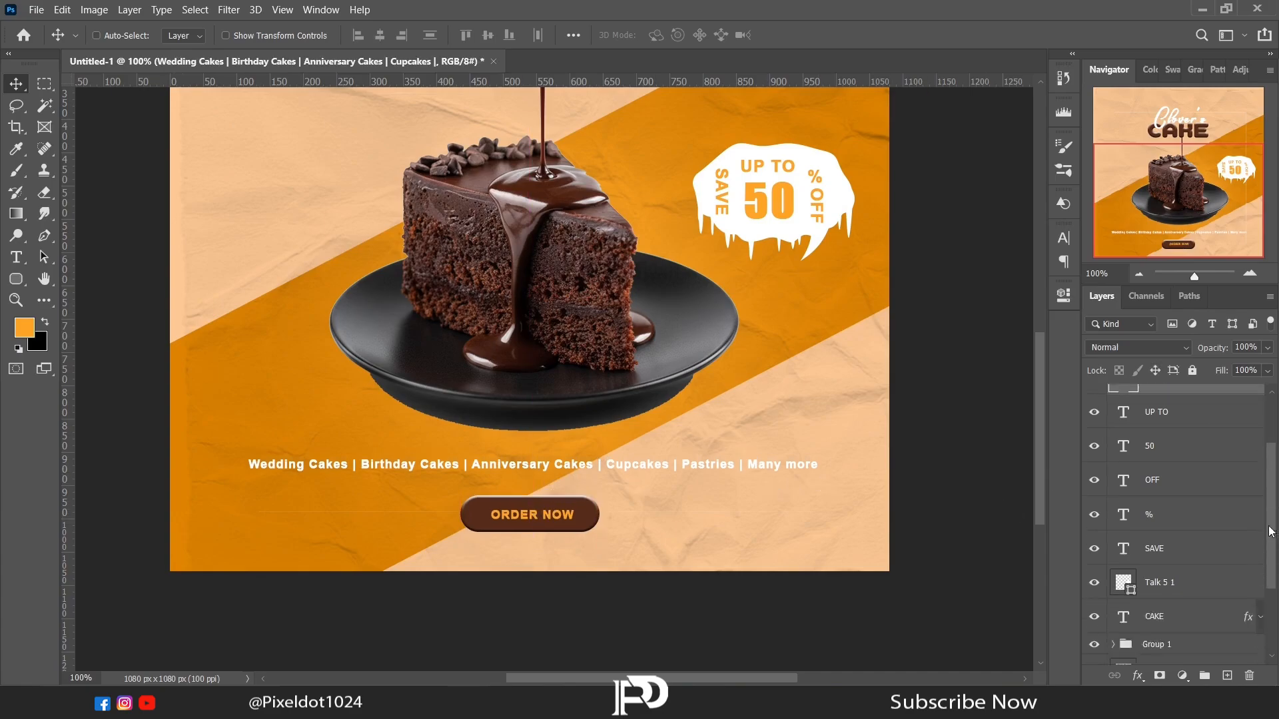
{"action": "left_click", "coordinate": [1112, 519]}
{"action": "left_click", "coordinate": [1192, 585]}
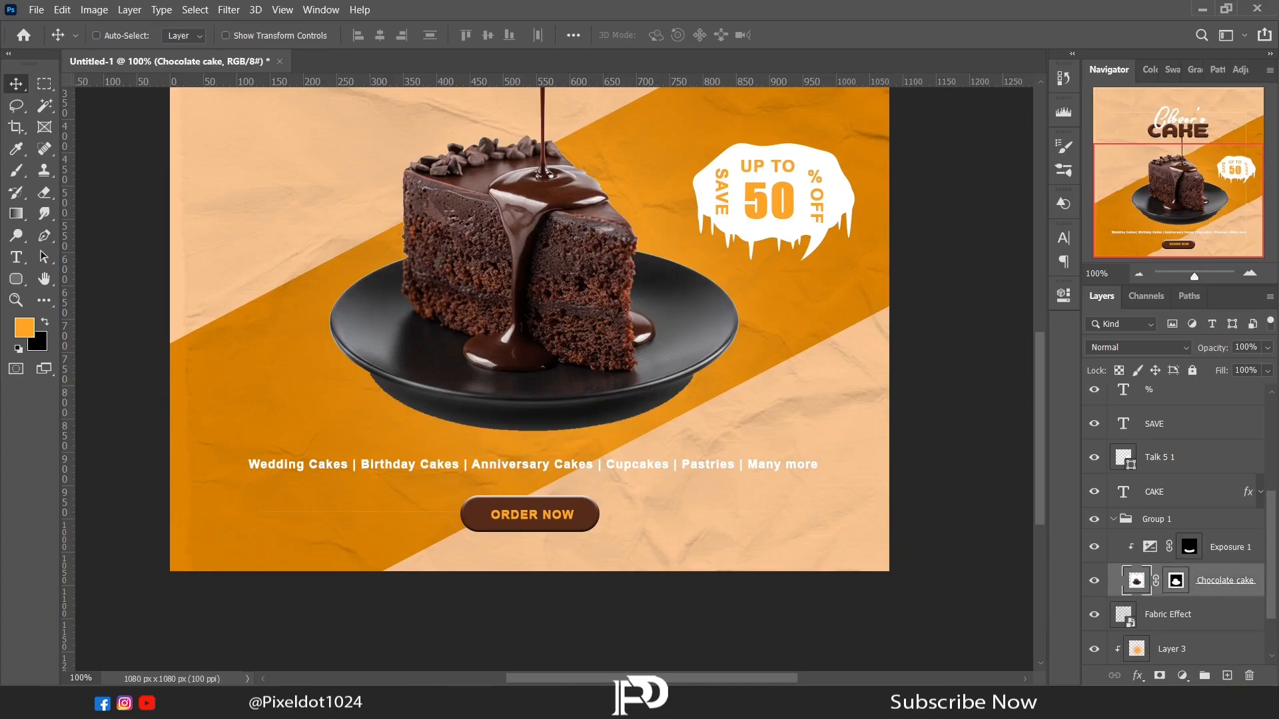
{"action": "left_click", "coordinate": [1227, 675], "text": "ctrl"}
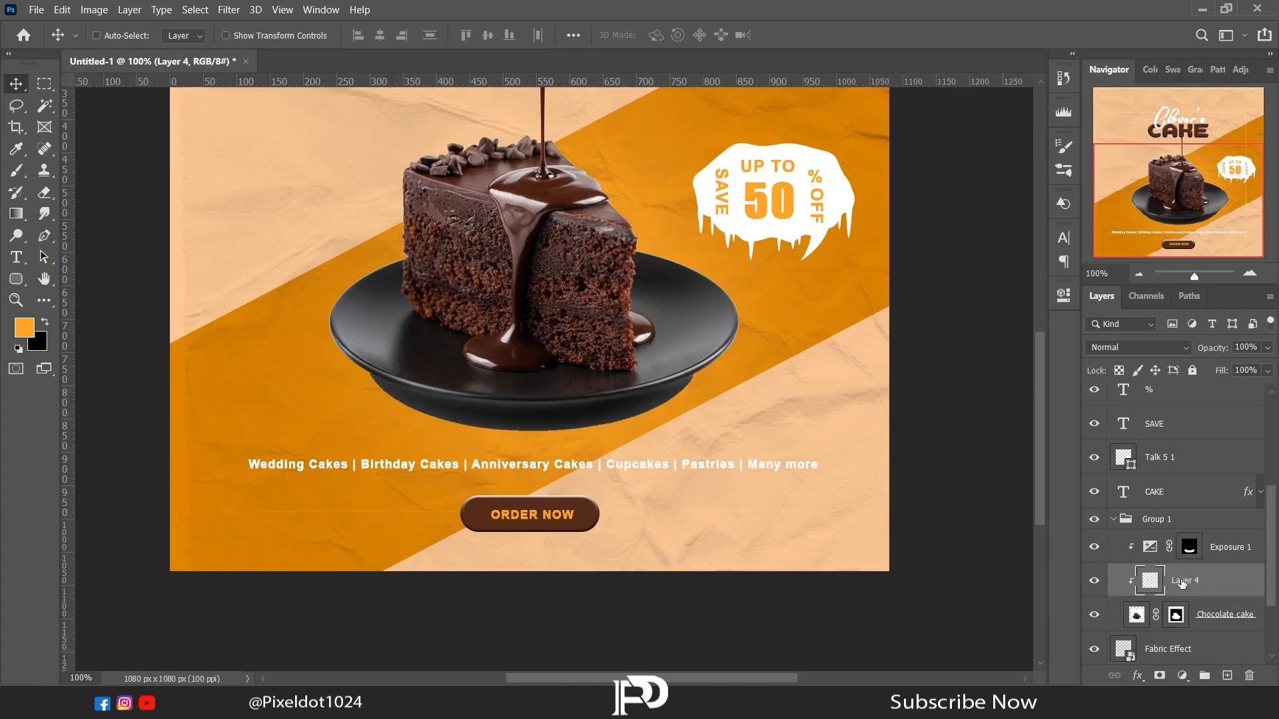
- Make an elliptical selection about 518 × 129 px under the plate and fill it with dark brown #321e01
{"action": "right_click", "coordinate": [44, 83]}
{"action": "left_click", "coordinate": [134, 98]}
{"action": "left_click_drag", "start_coordinate": [357, 360], "coordinate": [701, 446]}
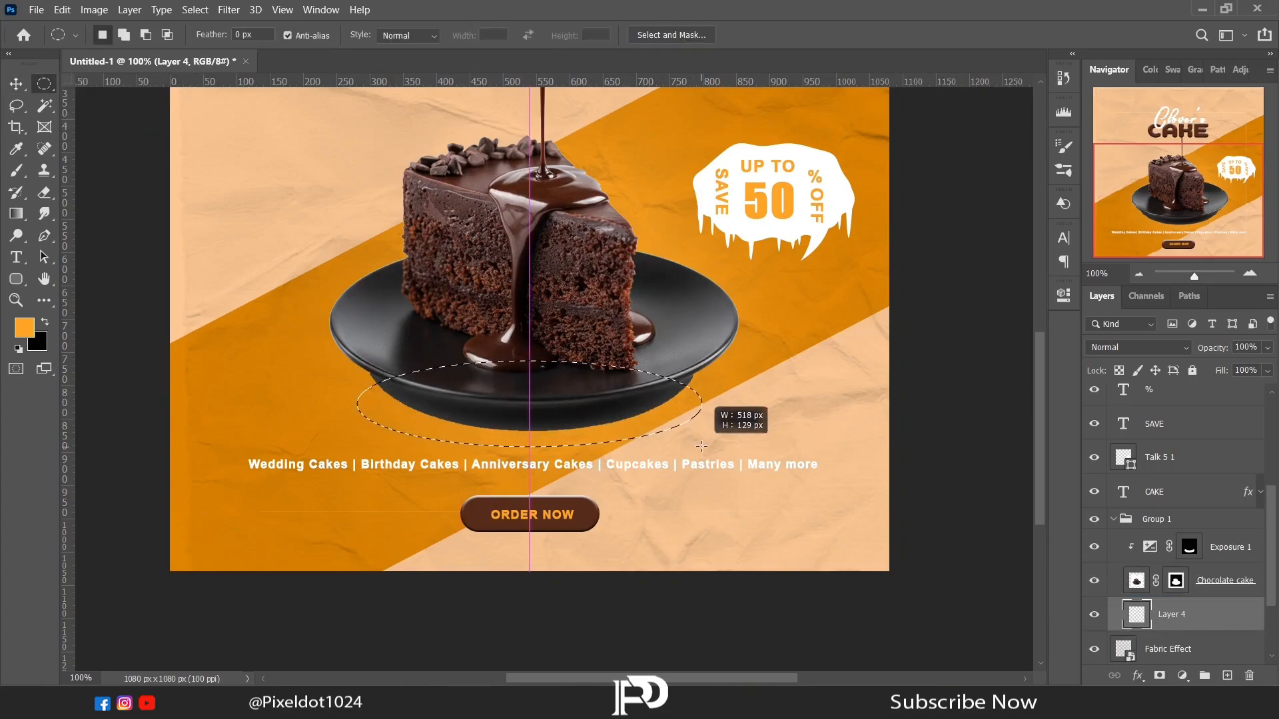
{"action": "left_click", "coordinate": [24, 327]}
{"action": "type", "text": "382101"}
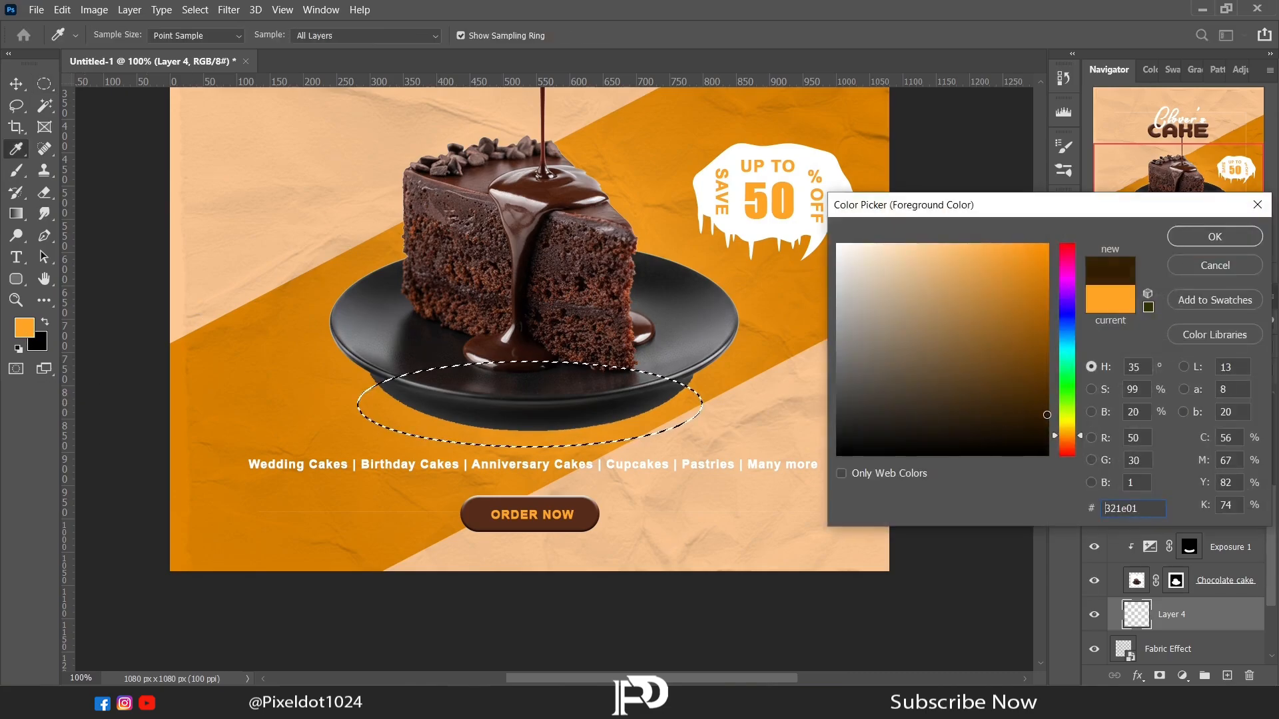
{"action": "left_click", "coordinate": [1215, 237]}
{"action": "key", "text": "alt+BackSpace"}
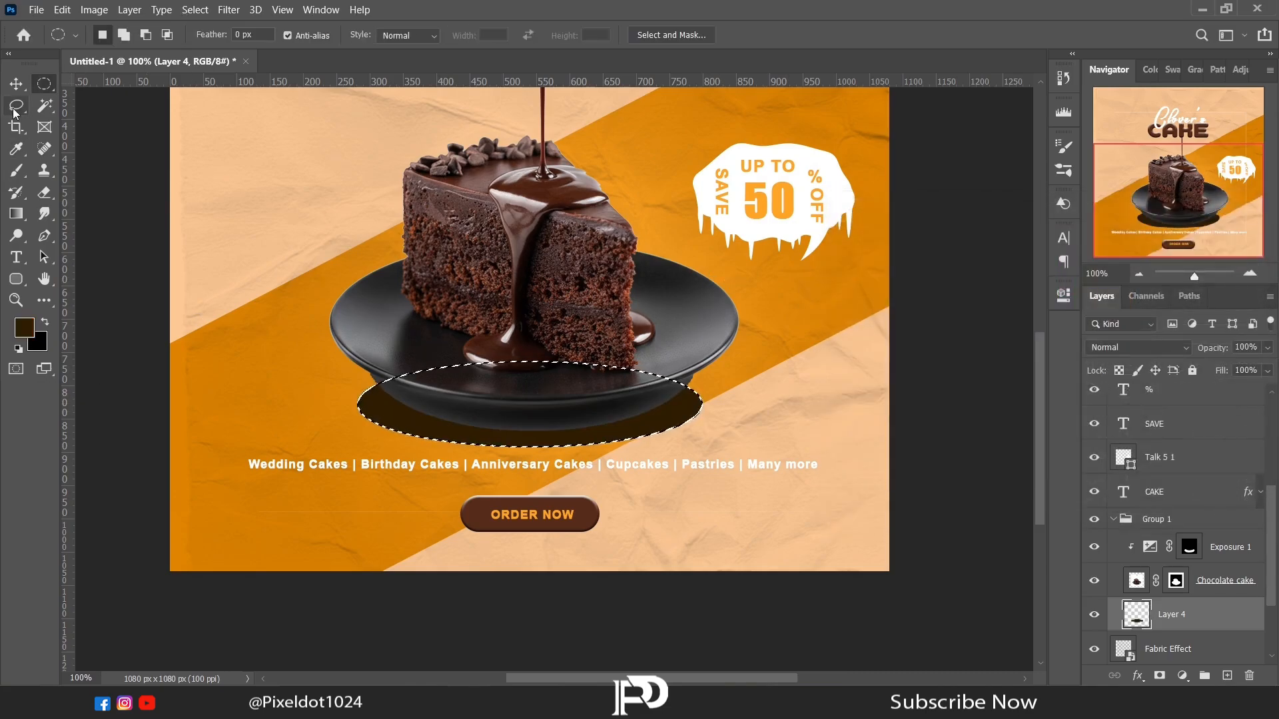
- Soften the dark ellipse under the plate with a Gaussian Blur of 16.6 px radius
{"action": "right_click", "coordinate": [398, 321]}
{"action": "left_click", "coordinate": [433, 466]}
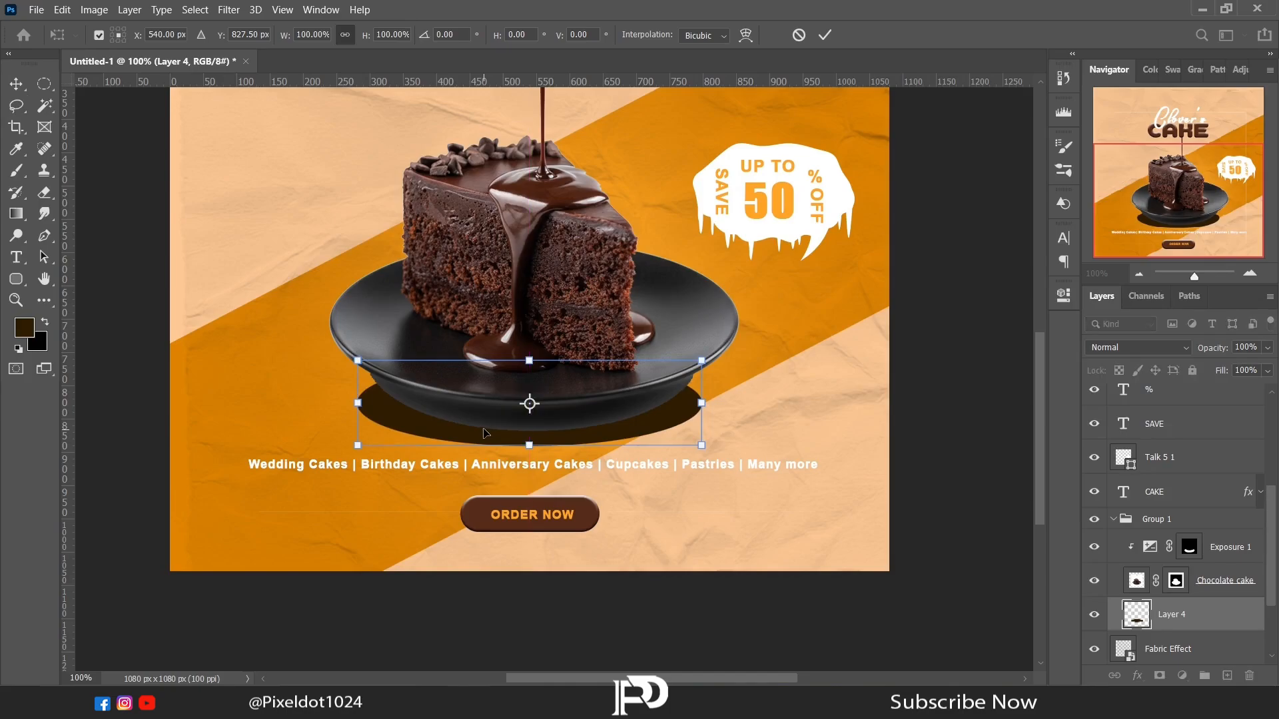
{"action": "key", "text": "Return"}
{"action": "left_click", "coordinate": [229, 9]}
{"action": "mouse_move", "coordinate": [253, 186]}
{"action": "left_click", "coordinate": [470, 246]}
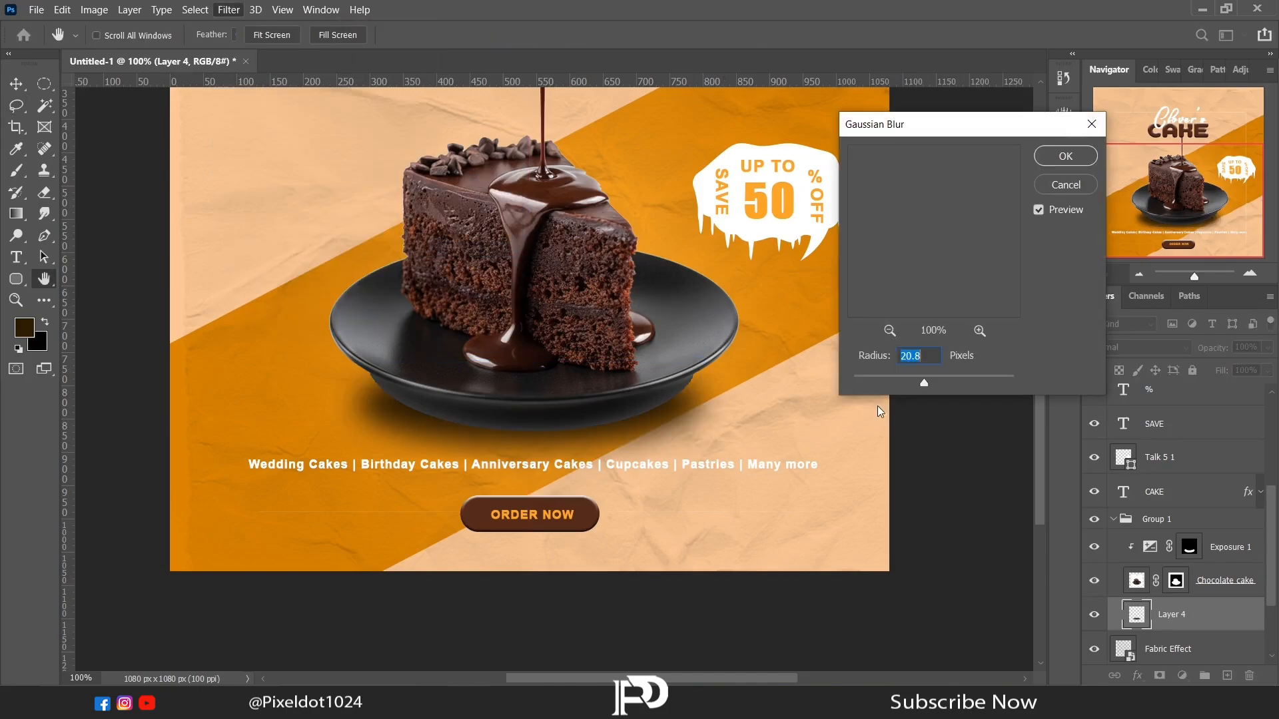
{"action": "left_click_drag", "start_coordinate": [925, 386], "coordinate": [923, 382]}
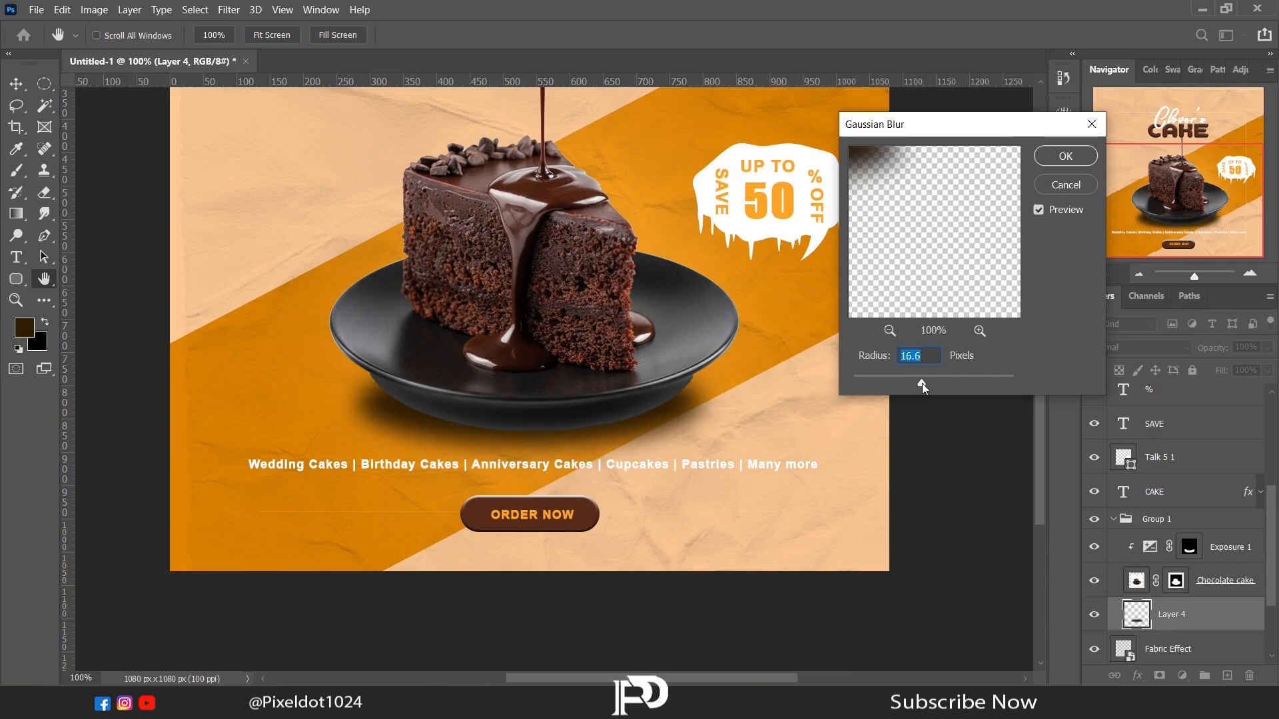
{"action": "left_click", "coordinate": [1066, 156]}
- Lower the plate shadow's opacity to 78% and shift both of its sides slightly upward with Free Transform
{"action": "left_click", "coordinate": [1267, 347]}
{"action": "left_click_drag", "start_coordinate": [1268, 366], "coordinate": [1251, 373]}
{"action": "right_click", "coordinate": [693, 313]}
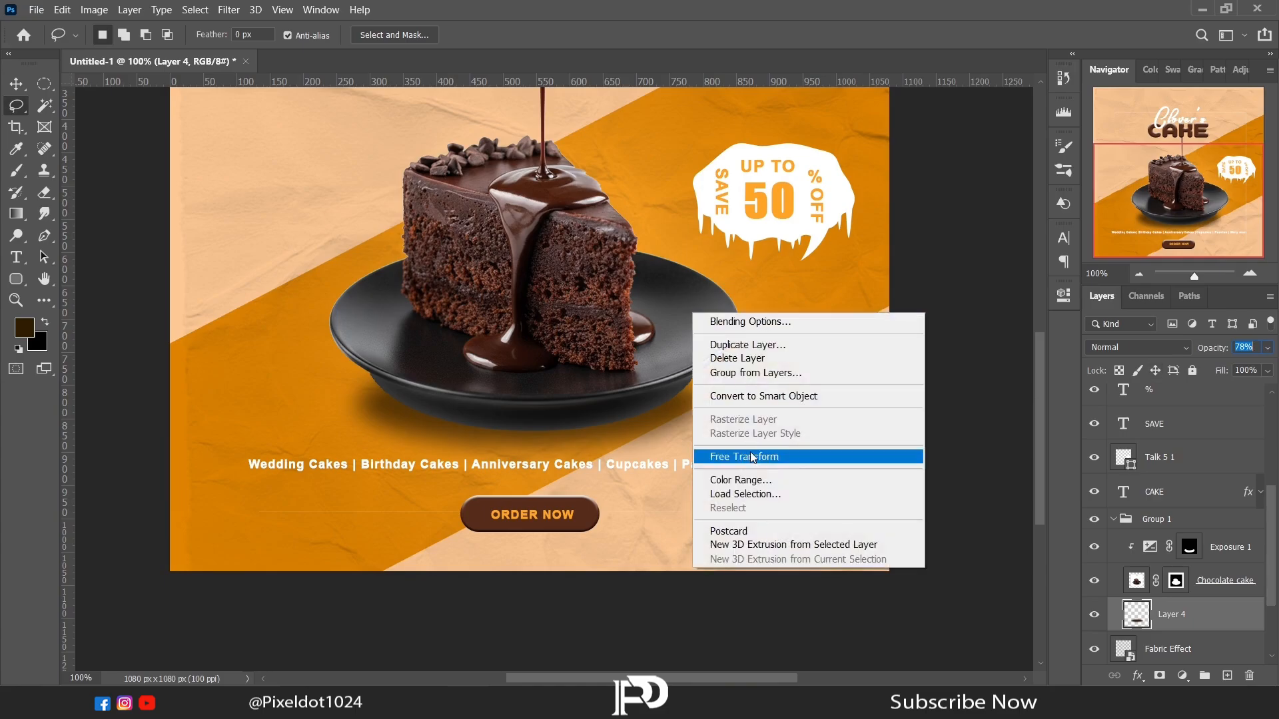
{"action": "left_click", "coordinate": [733, 451]}
{"action": "left_click_drag", "start_coordinate": [326, 405], "coordinate": [327, 397]}
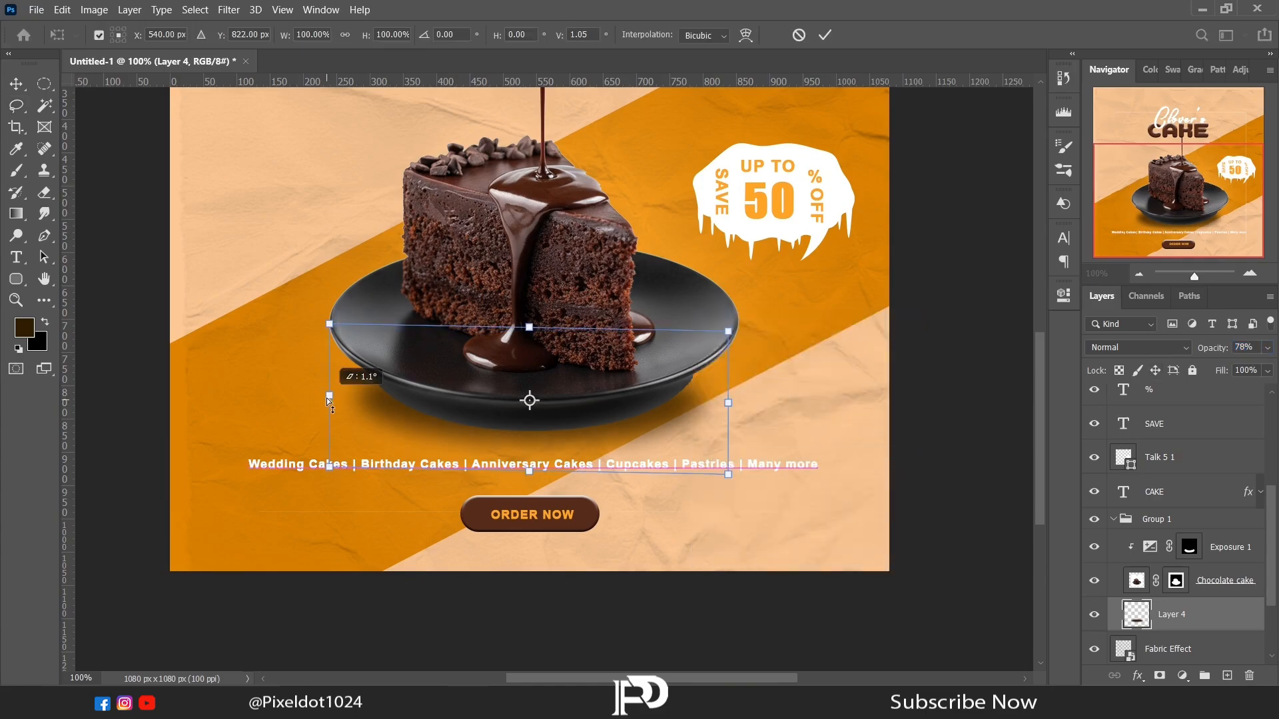
{"action": "left_click_drag", "start_coordinate": [729, 403], "coordinate": [729, 394]}
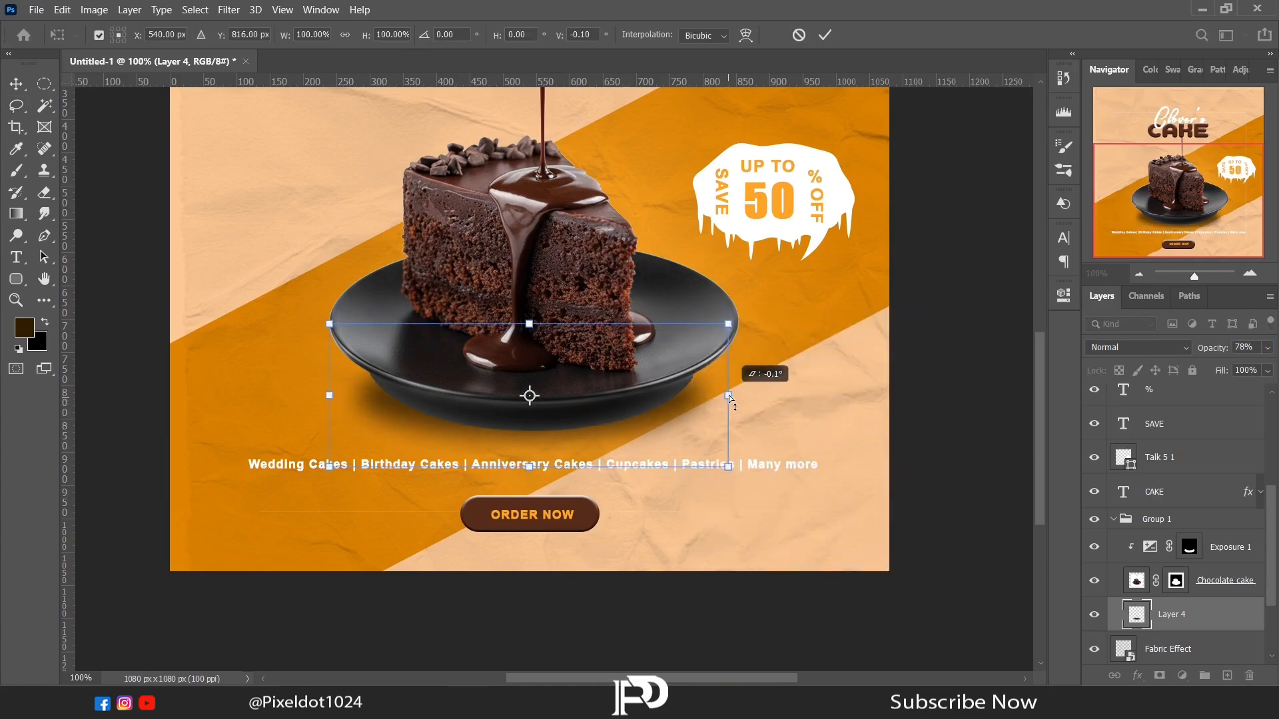
{"action": "key", "text": "Return"}
- Collapse the cake group, select it with the CAKE and Clover's texts, and move them all slightly upward
{"action": "left_click", "coordinate": [1139, 275]}
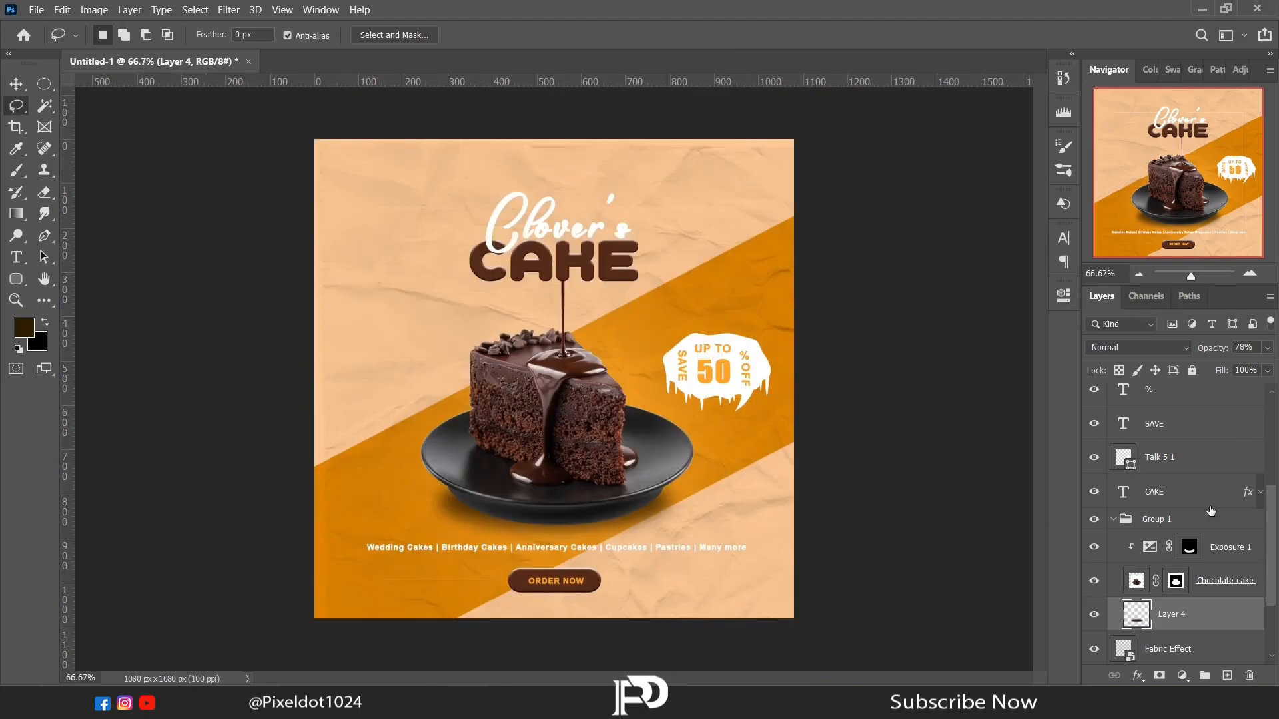
{"action": "left_click", "coordinate": [1113, 519]}
{"action": "left_click", "coordinate": [1138, 523]}
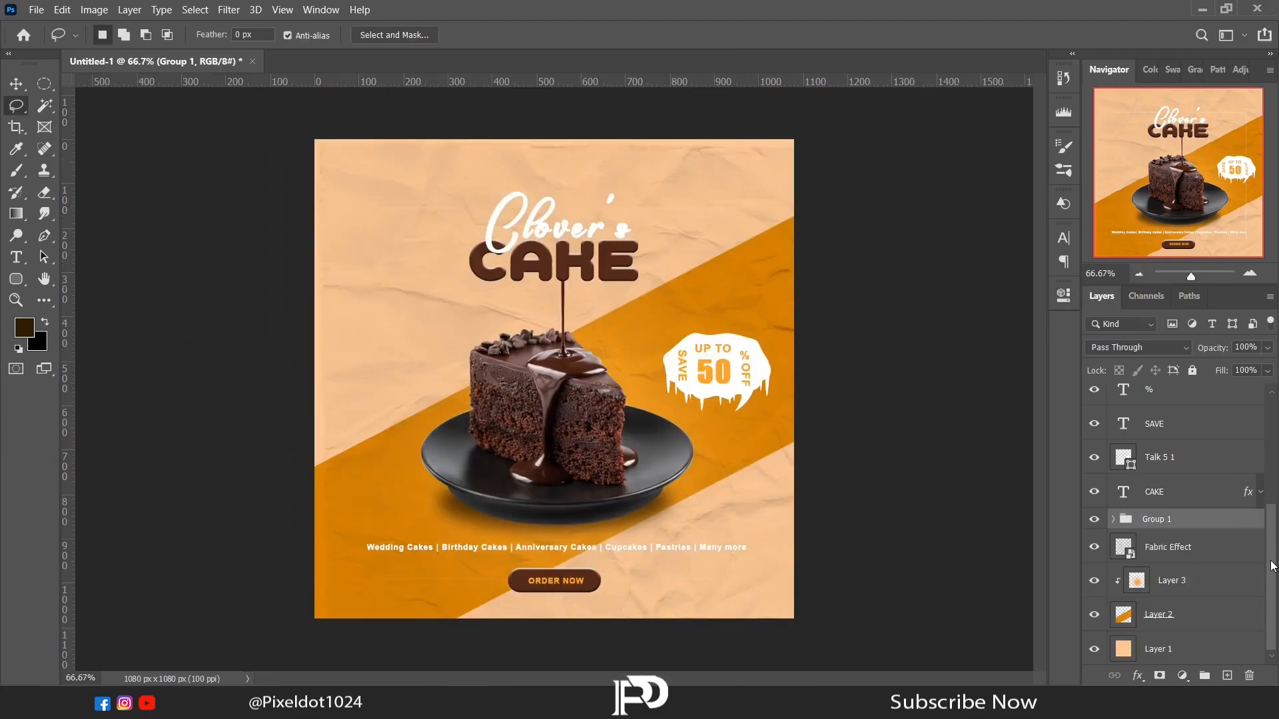
{"action": "left_click_drag", "start_coordinate": [1273, 566], "coordinate": [1276, 419]}
{"action": "scroll", "coordinate": [1206, 565], "scroll_direction": "down", "scroll_amount": 3}
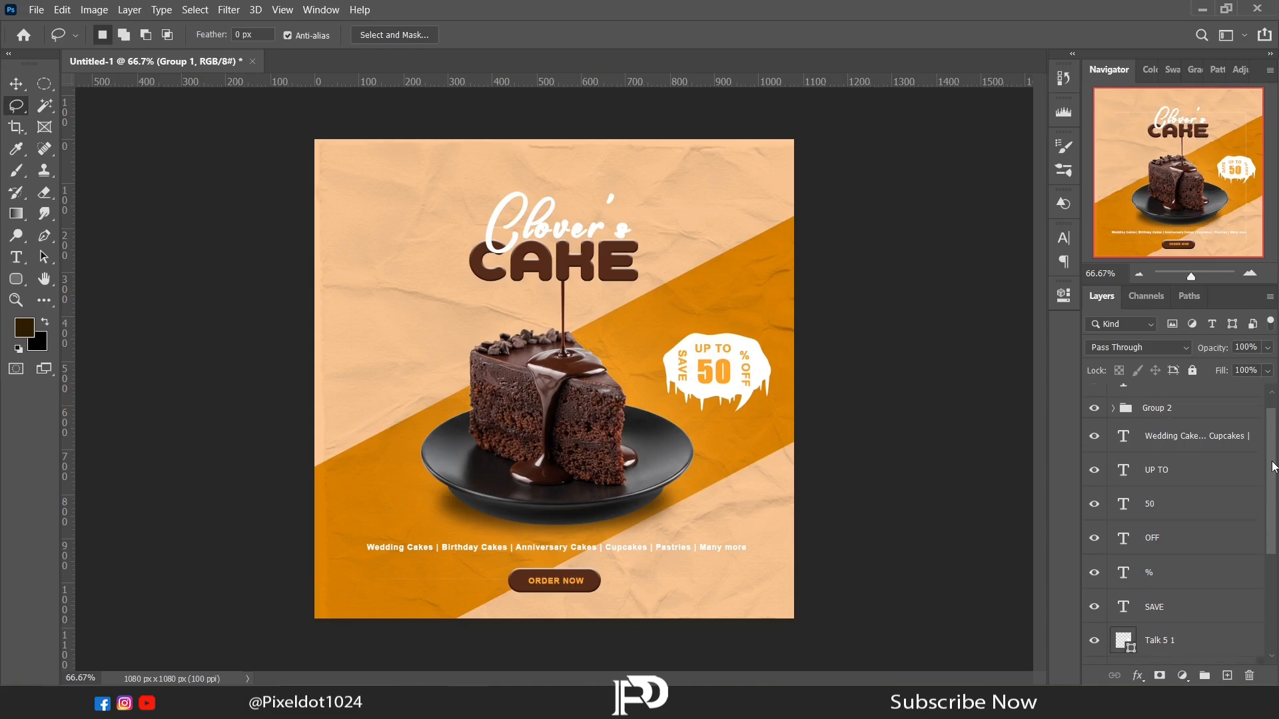
{"action": "left_click", "coordinate": [1183, 599], "text": "ctrl"}
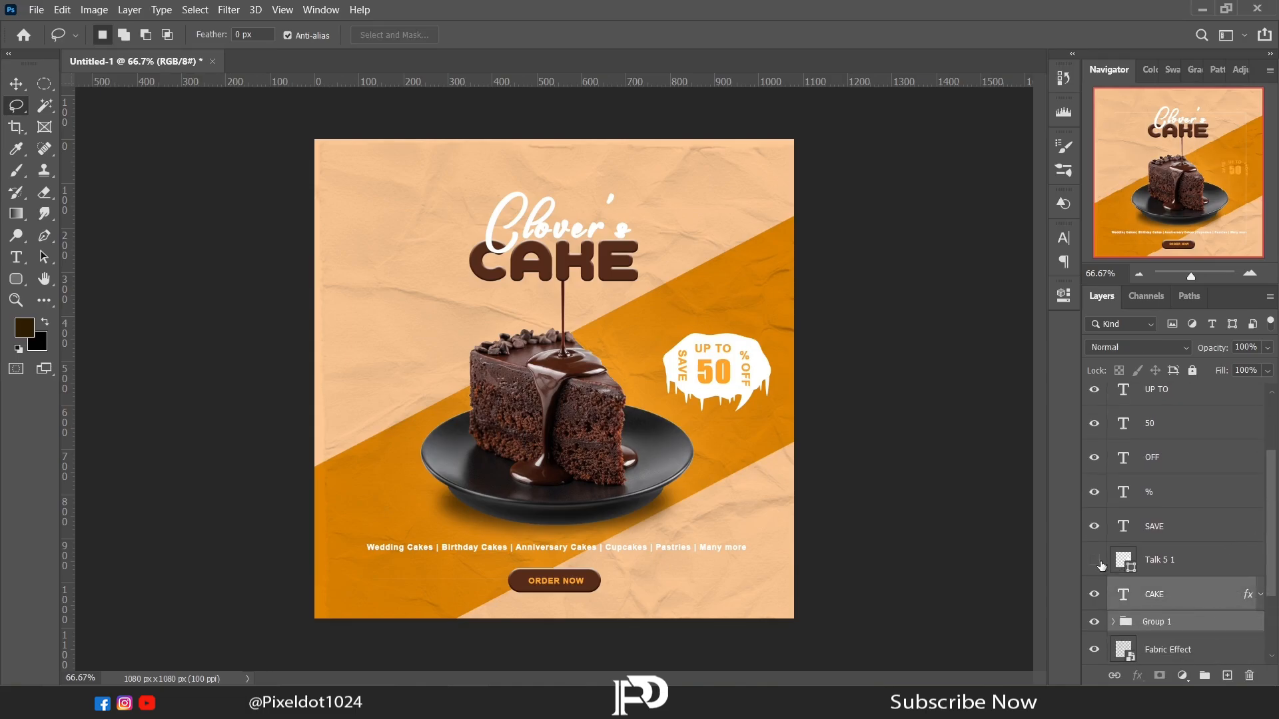
{"action": "left_click_drag", "start_coordinate": [1273, 535], "coordinate": [1274, 478]}
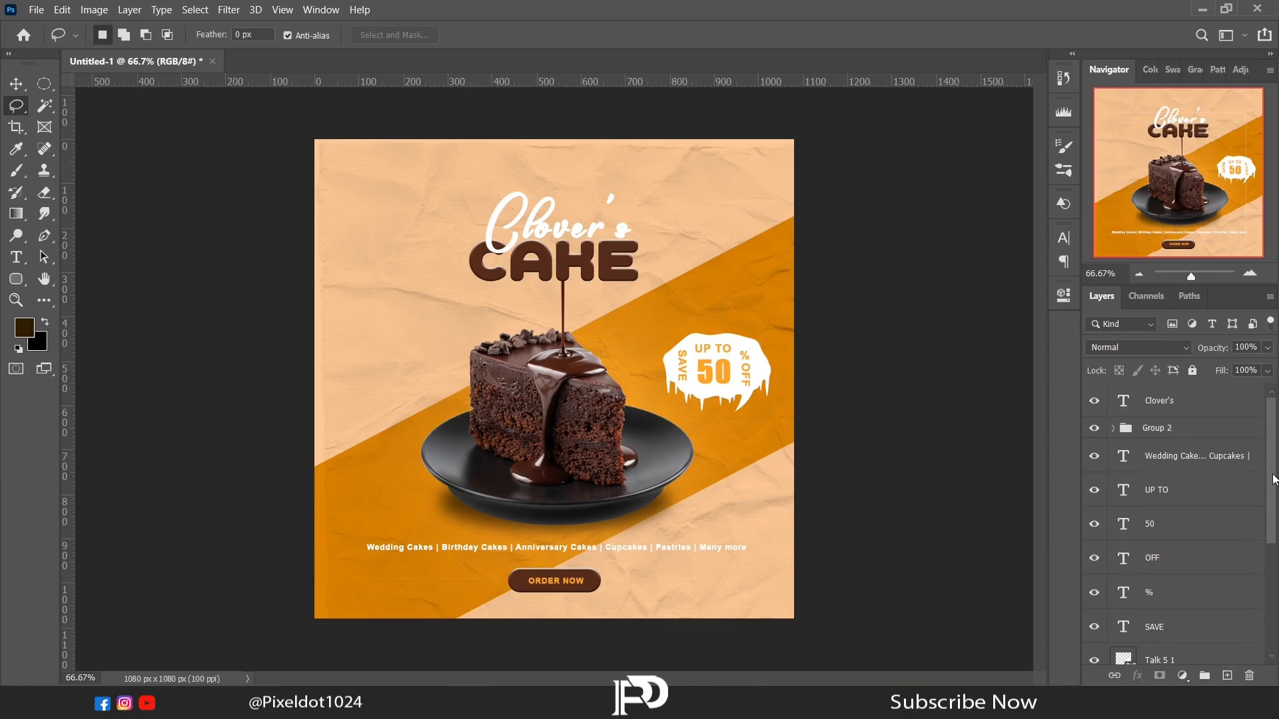
{"action": "left_click", "coordinate": [1158, 402], "text": "ctrl"}
{"action": "key", "text": "v"}
{"action": "left_click_drag", "start_coordinate": [547, 410], "coordinate": [545, 397]}
- Move the product list line and the ORDER NOW button group slightly upward
{"action": "left_click", "coordinate": [1172, 456]}
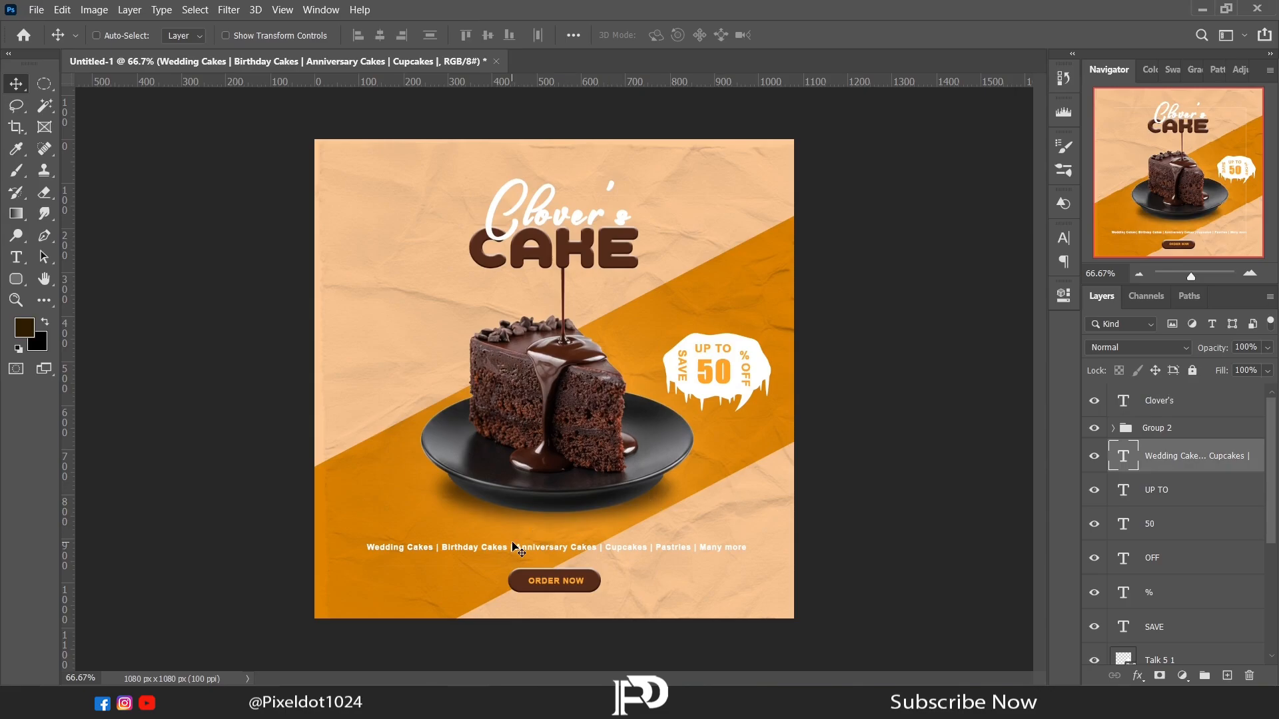
{"action": "left_click_drag", "start_coordinate": [514, 546], "coordinate": [519, 539]}
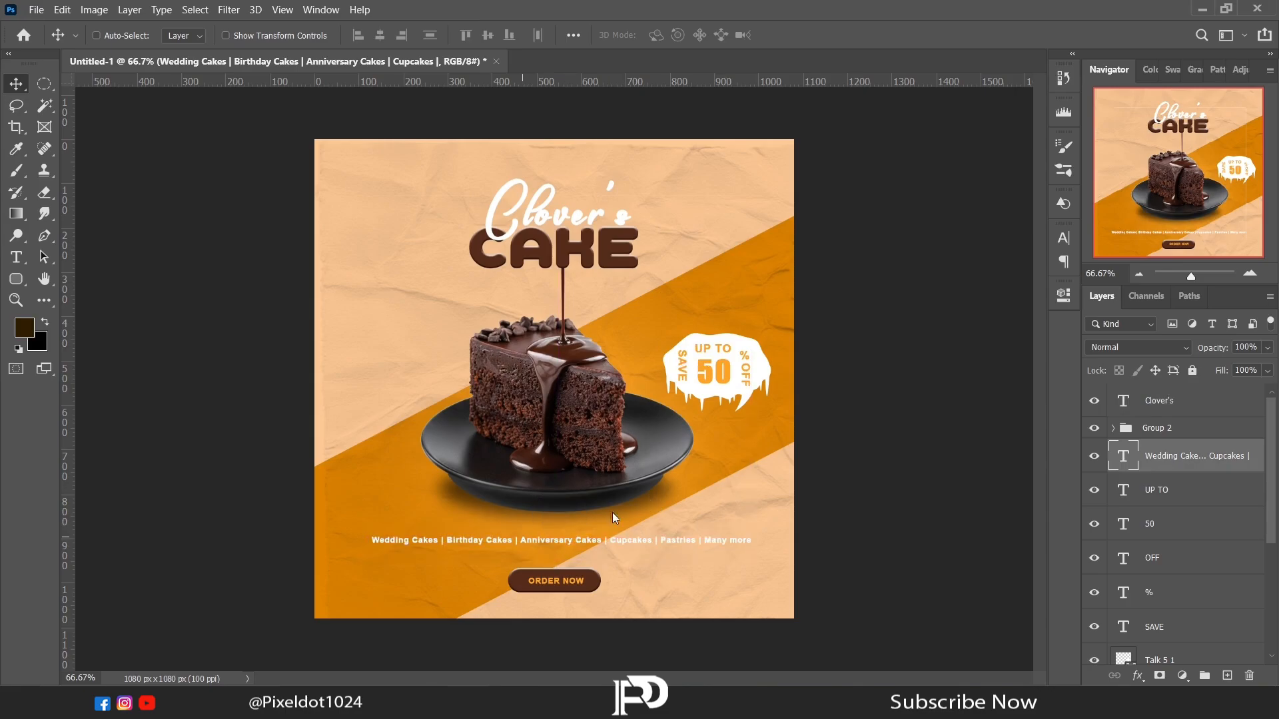
{"action": "left_click", "coordinate": [1133, 429]}
{"action": "left_click_drag", "start_coordinate": [578, 586], "coordinate": [577, 578]}
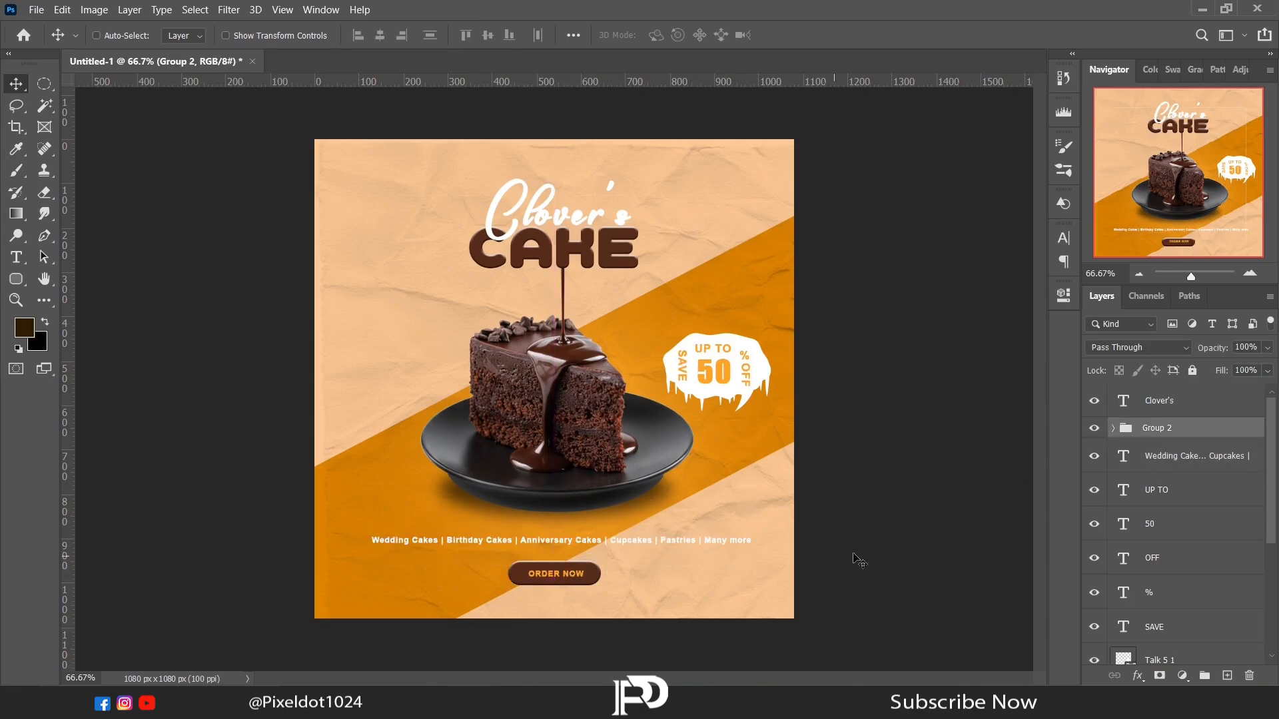
- Draw a rounded rectangle about 1027 × 1029 px, inset from the canvas edges, directly above the orange band layer
{"action": "scroll", "coordinate": [1205, 533], "scroll_direction": "down", "scroll_amount": 6}
{"action": "left_click", "coordinate": [1194, 616]}
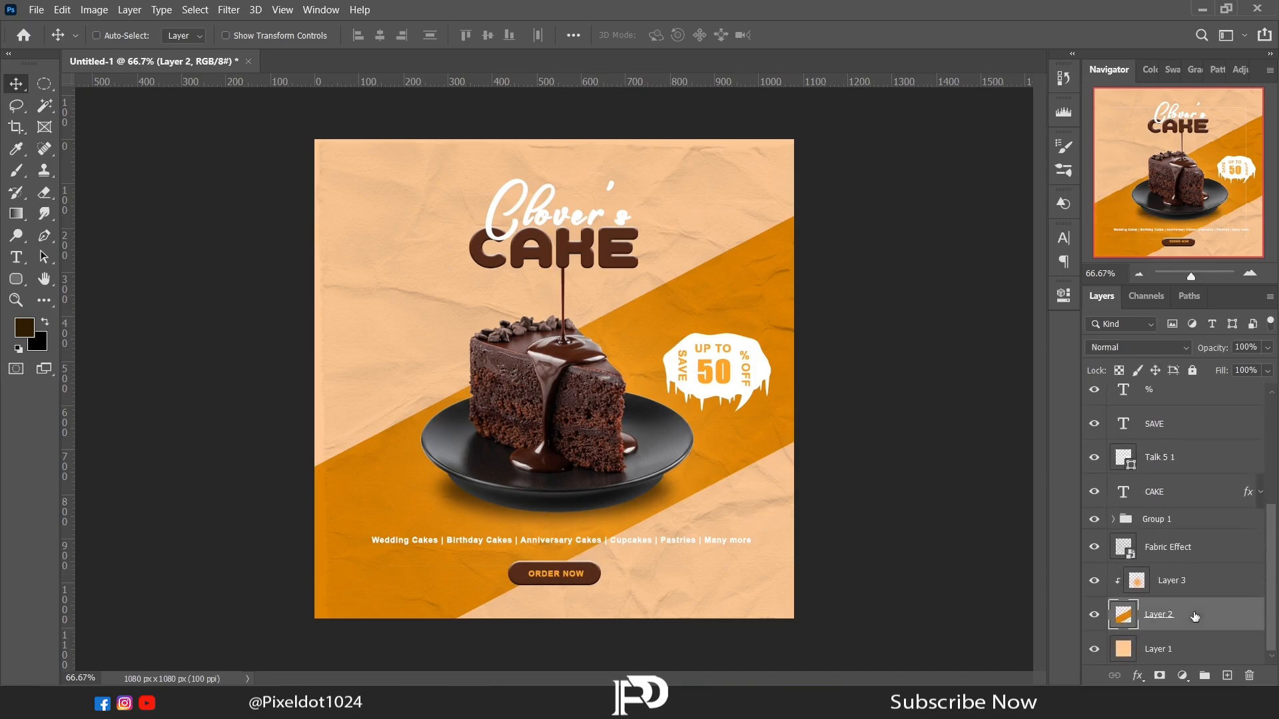
{"action": "left_click", "coordinate": [15, 280]}
{"action": "left_click_drag", "start_coordinate": [325, 152], "coordinate": [782, 608]}
- Remove the rounded rectangle's fill and give it a 3 px brown stroke, making it a thin frame line
{"action": "left_click", "coordinate": [834, 397]}
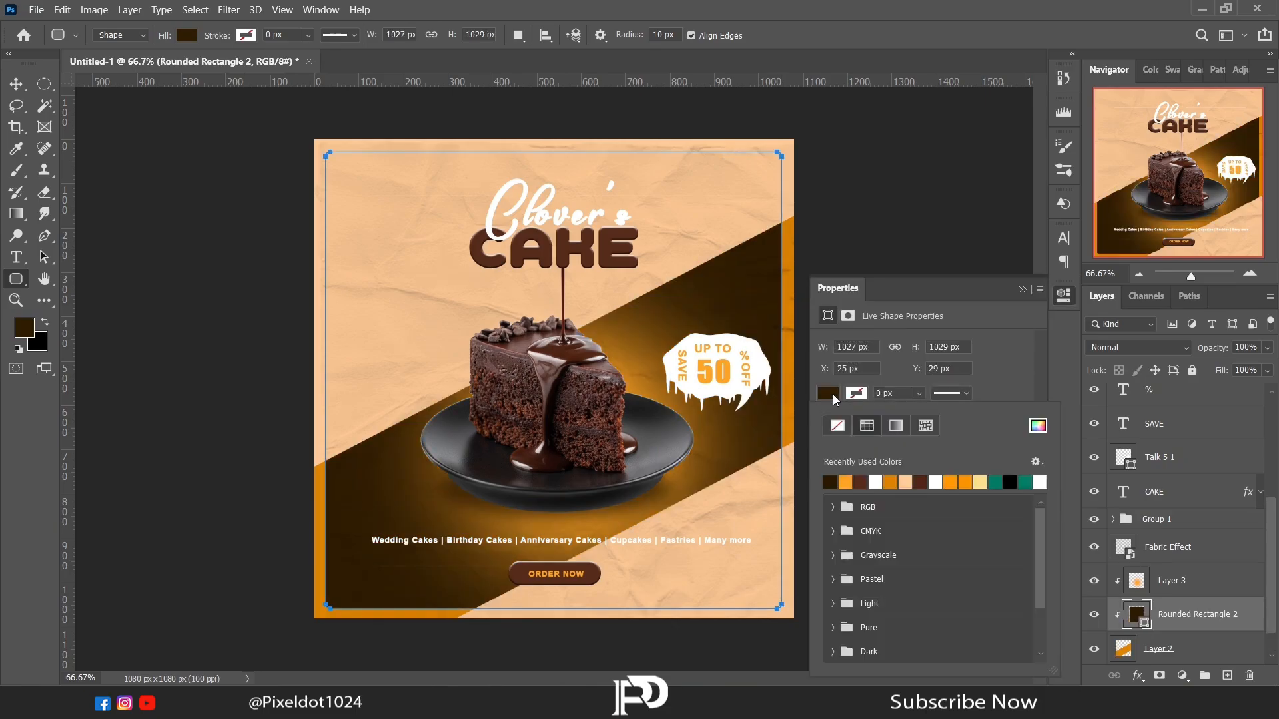
{"action": "left_click", "coordinate": [838, 426]}
{"action": "left_click", "coordinate": [855, 481]}
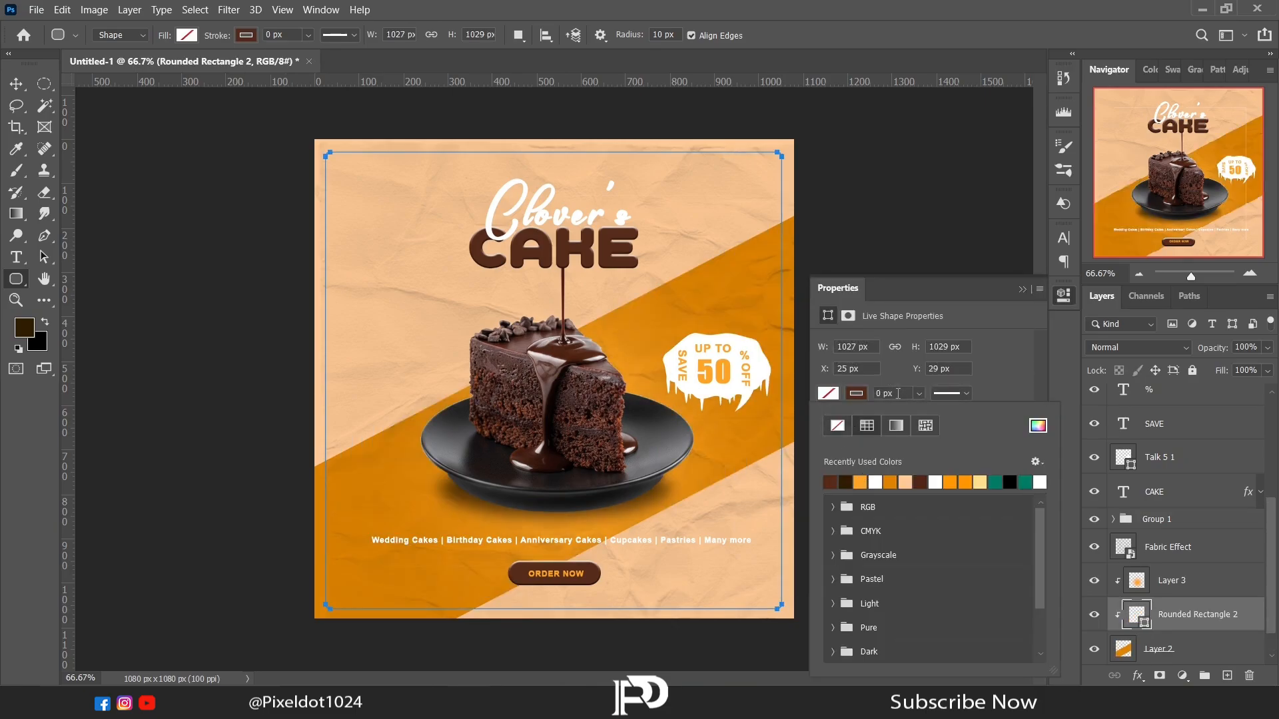
{"action": "left_click", "coordinate": [898, 394]}
{"action": "type", "text": "3"}
{"action": "key", "text": "Return"}
{"action": "left_click", "coordinate": [1023, 291]}
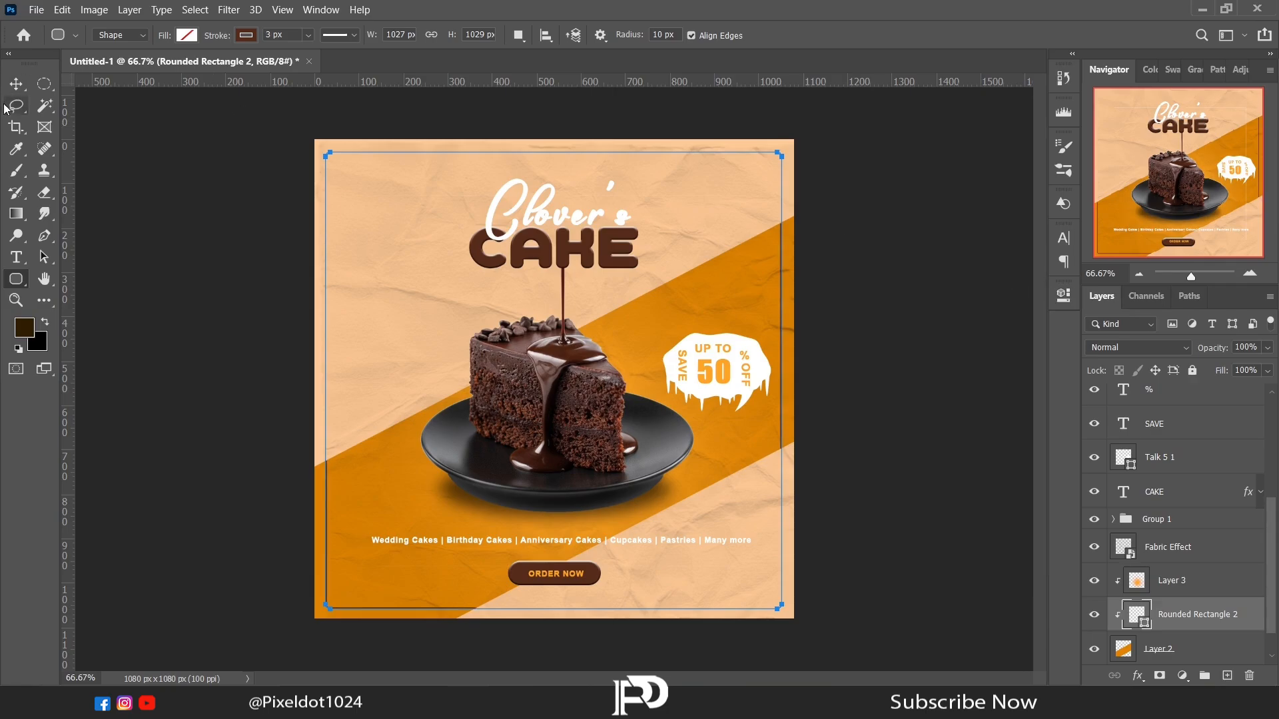
{"action": "left_click", "coordinate": [16, 106]}
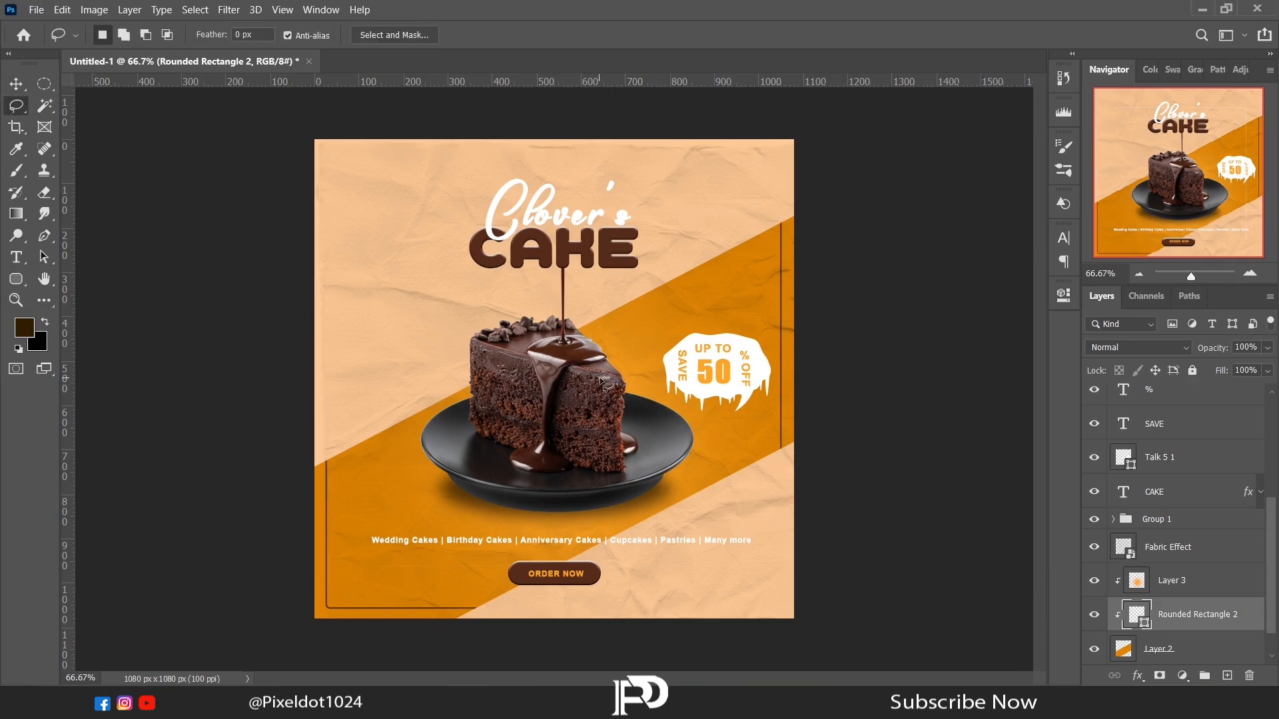
- Stamp all visible layers into a new merged layer above the Clover's text layer
{"action": "scroll", "coordinate": [1186, 430], "scroll_direction": "up", "scroll_amount": 5}
{"action": "left_click", "coordinate": [1198, 402]}
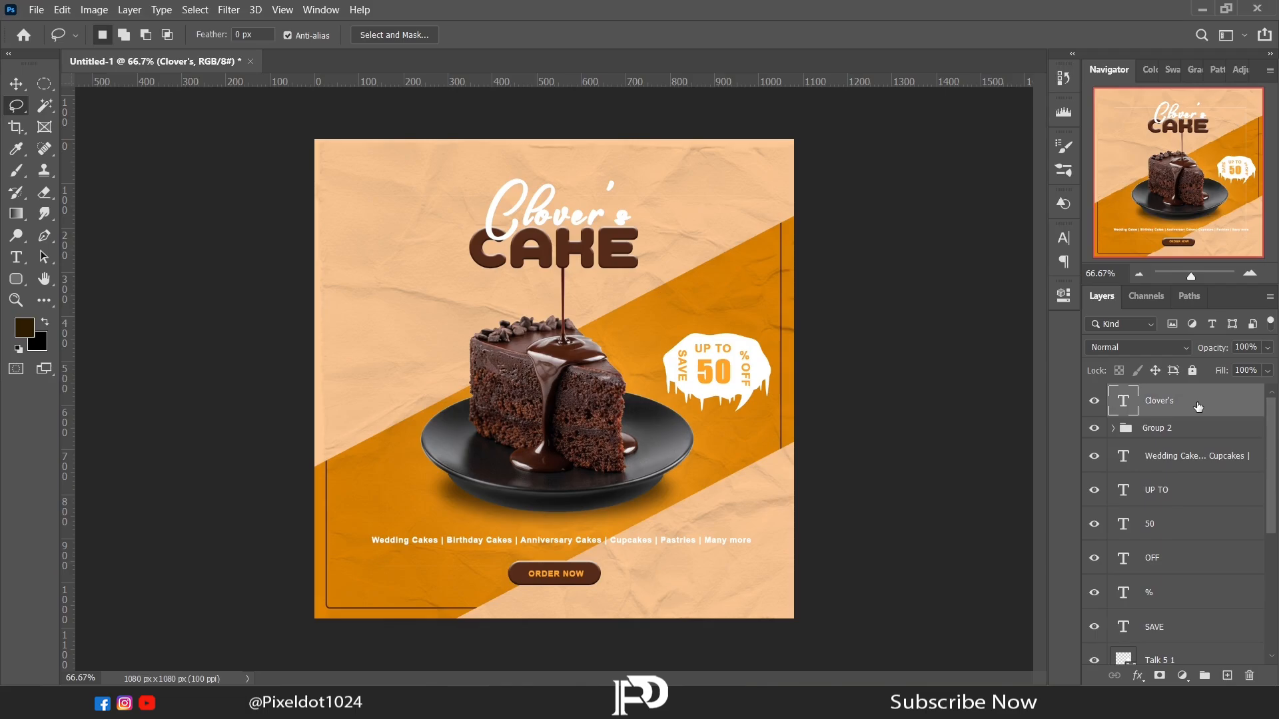
{"action": "key", "text": "ctrl+shift+alt+e"}
- Apply the Camera Raw filter to the merged layer with Exposure +0.05, Contrast +11, Vibrance +11, slightly raised Texture and Sharpening 41
{"action": "left_click", "coordinate": [229, 10]}
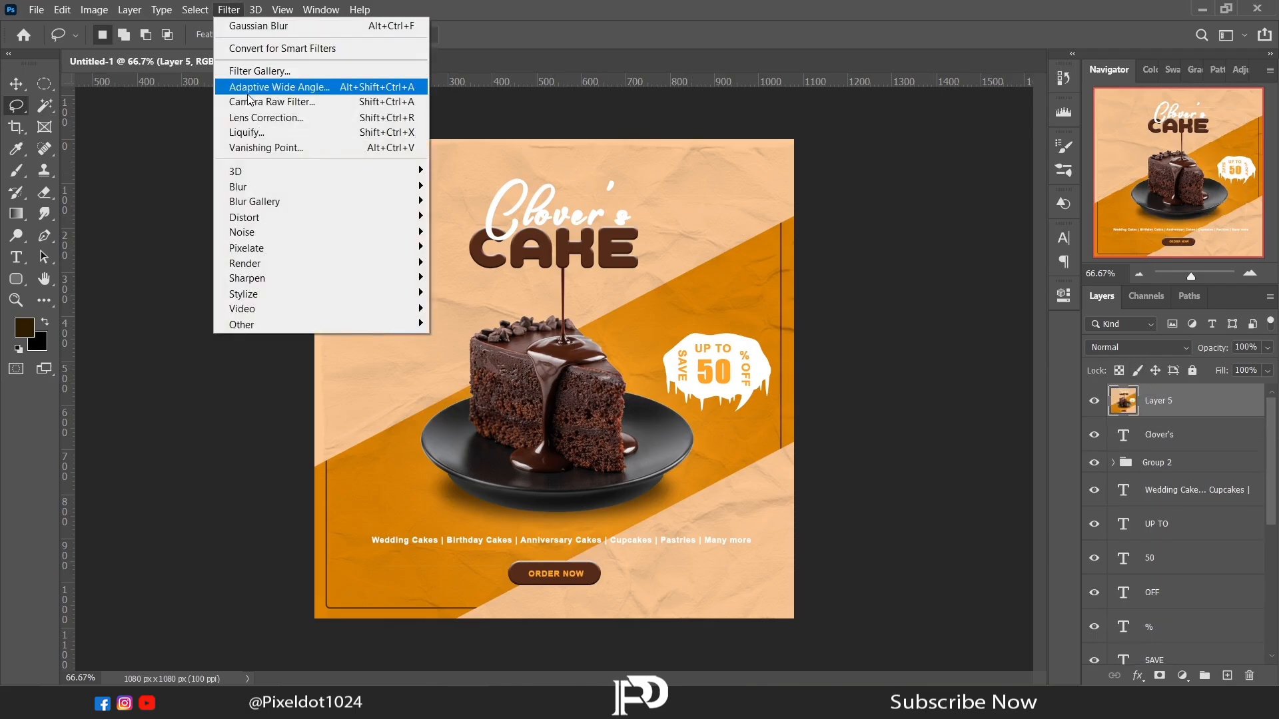
{"action": "left_click", "coordinate": [248, 98]}
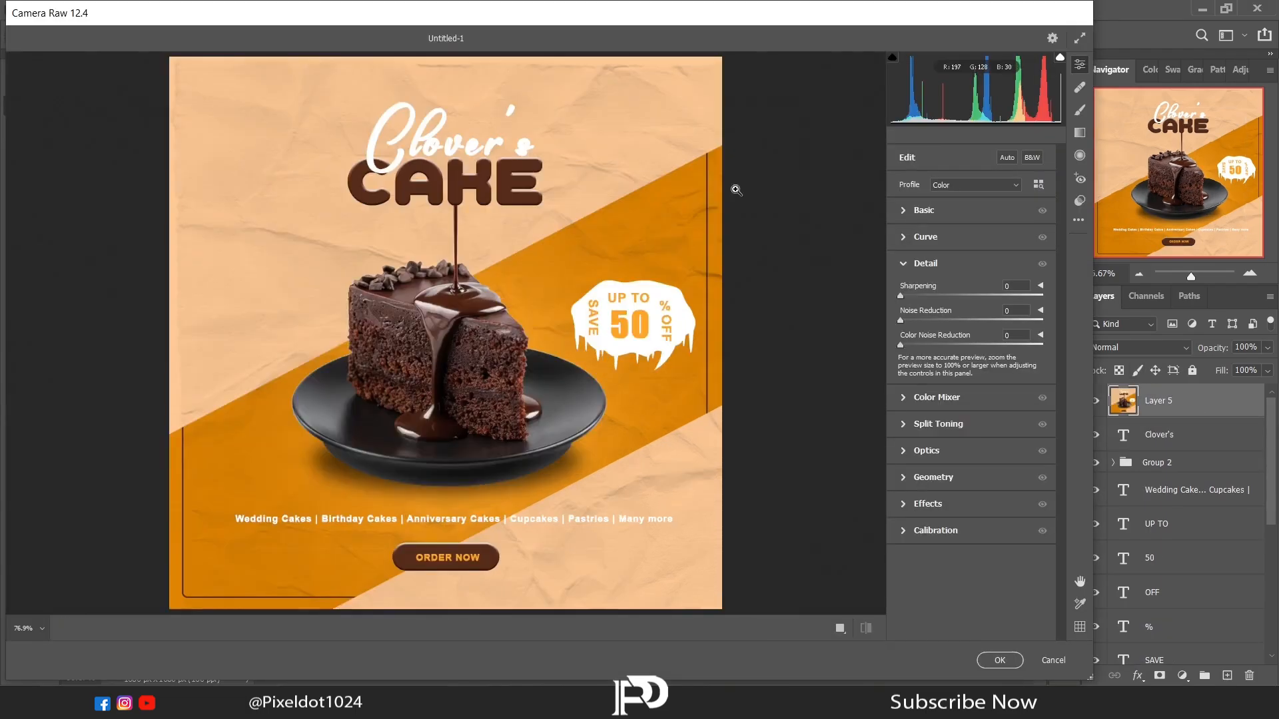
{"action": "left_click", "coordinate": [923, 210]}
{"action": "left_click_drag", "start_coordinate": [972, 336], "coordinate": [974, 324]}
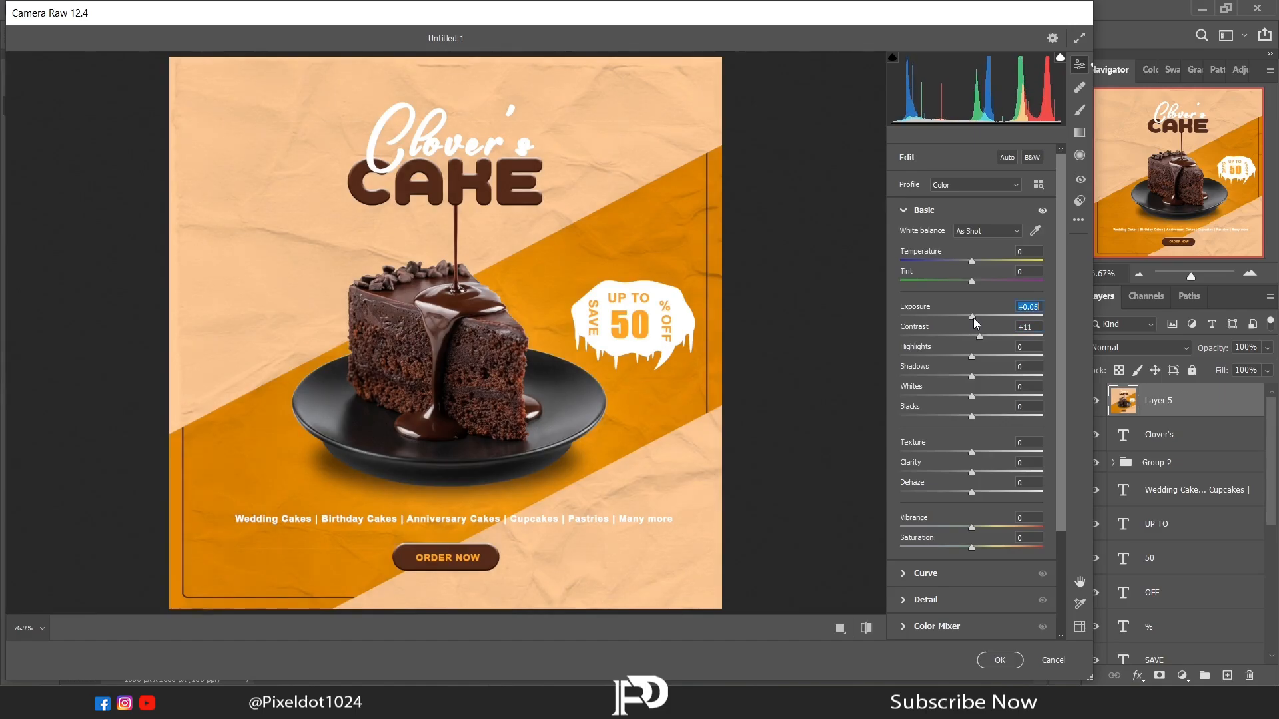
{"action": "left_click_drag", "start_coordinate": [975, 519], "coordinate": [977, 531]}
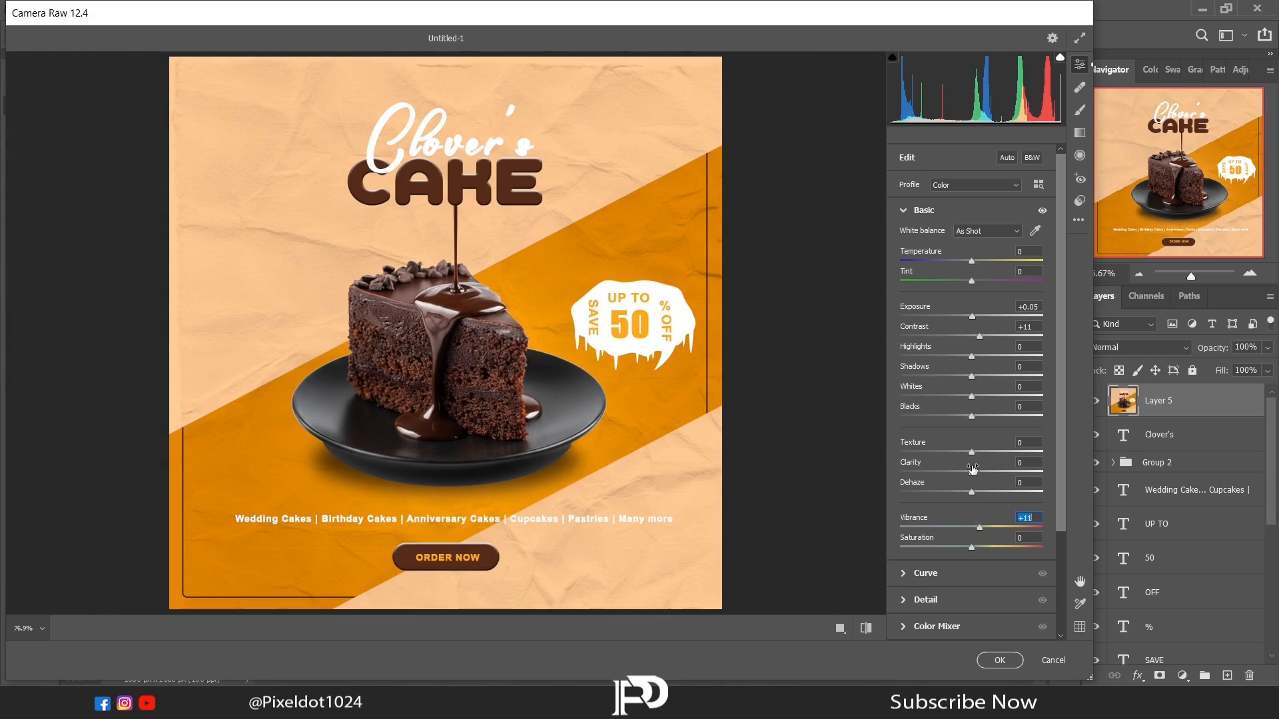
{"action": "left_click_drag", "start_coordinate": [971, 452], "coordinate": [976, 452]}
{"action": "left_click", "coordinate": [902, 601]}
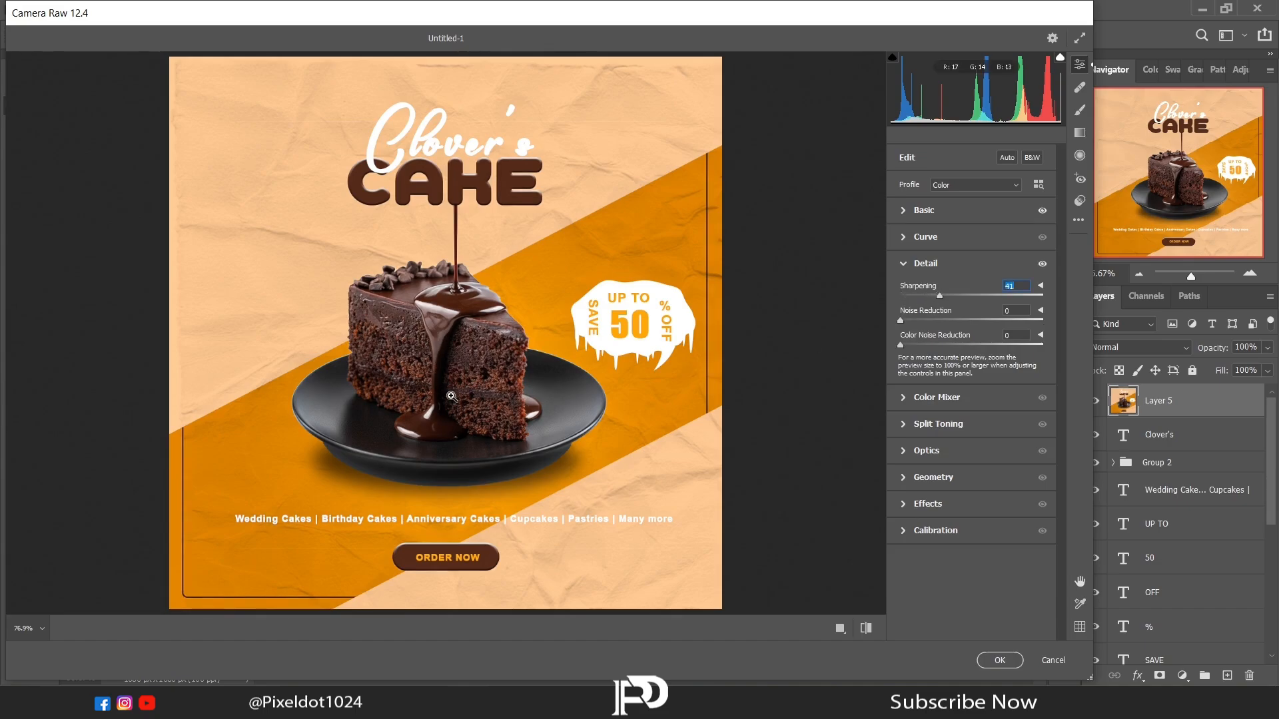
{"action": "left_click", "coordinate": [994, 660]}
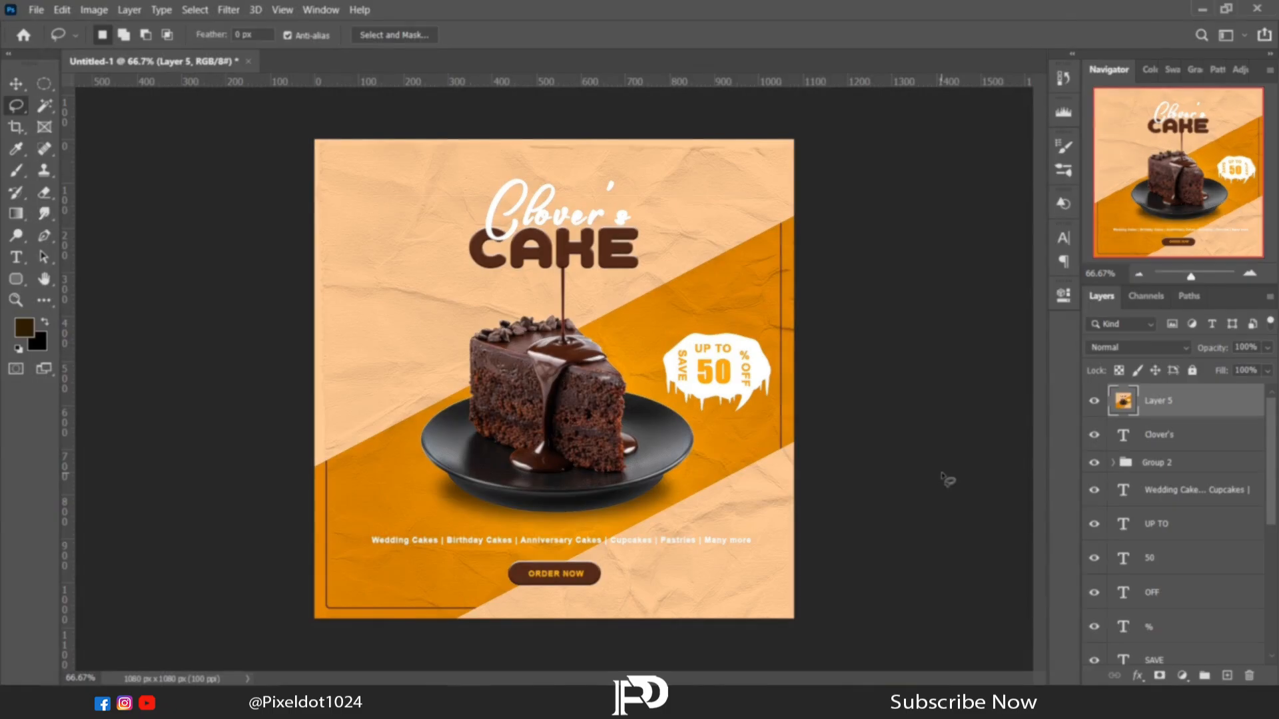